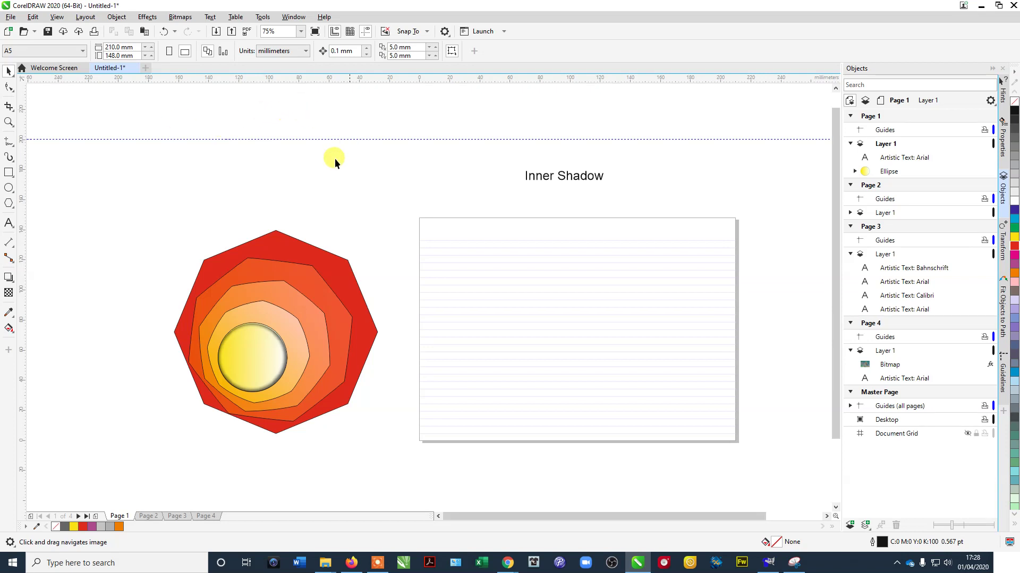
Step: Pan the canvas and insert a new blank page after Page 1, making five pages
drag(334, 158, 250, 155)
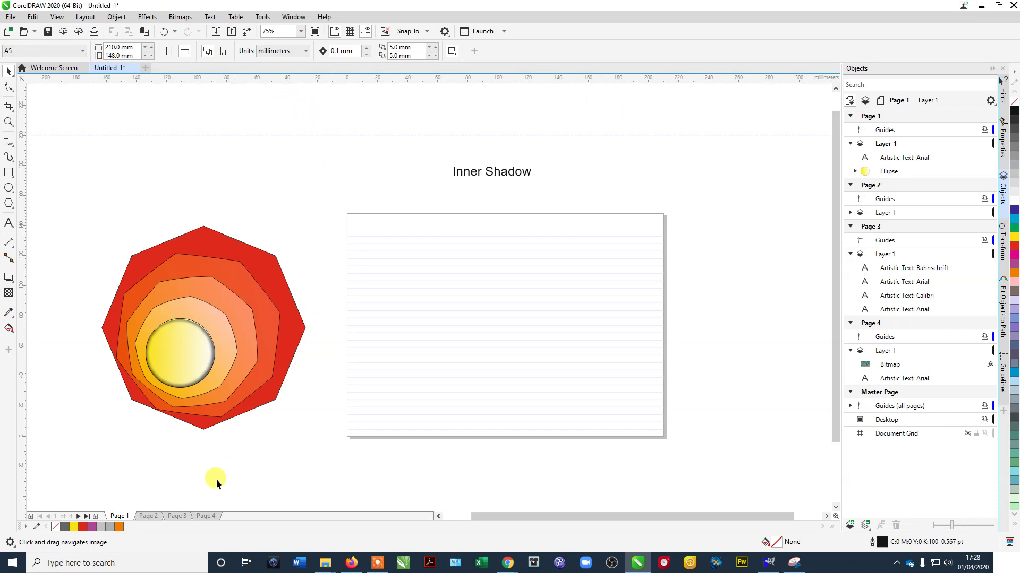
click(96, 516)
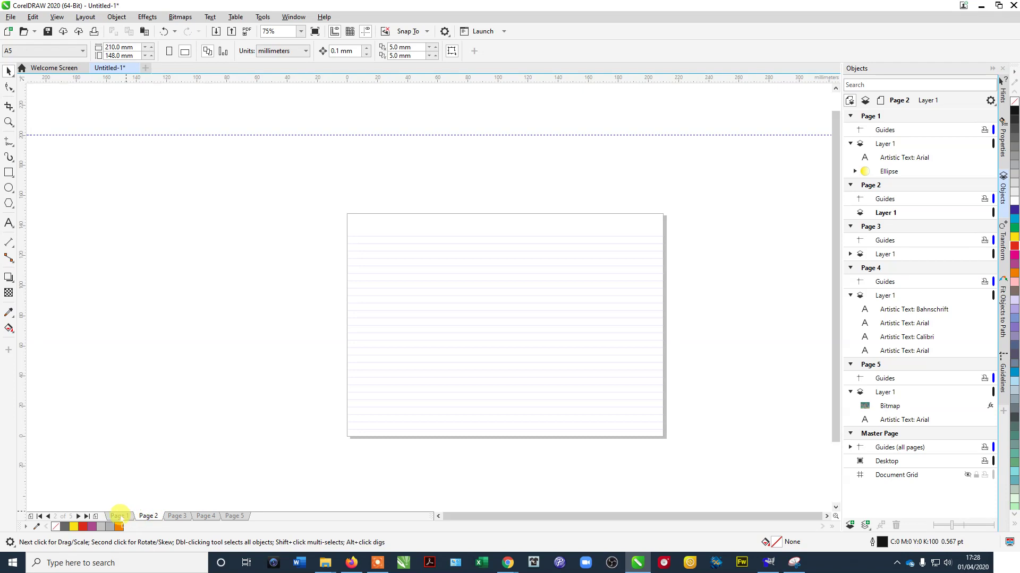
Step: Move the empty page in front of Page 1 so the ellipse-and-text page becomes Page 2
drag(119, 516, 120, 519)
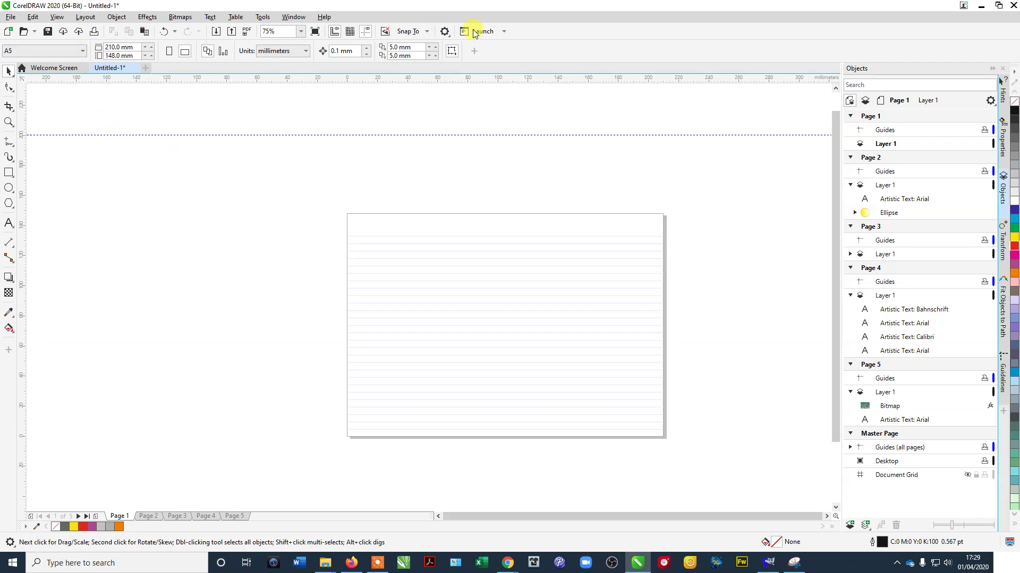
click(86, 90)
click(13, 93)
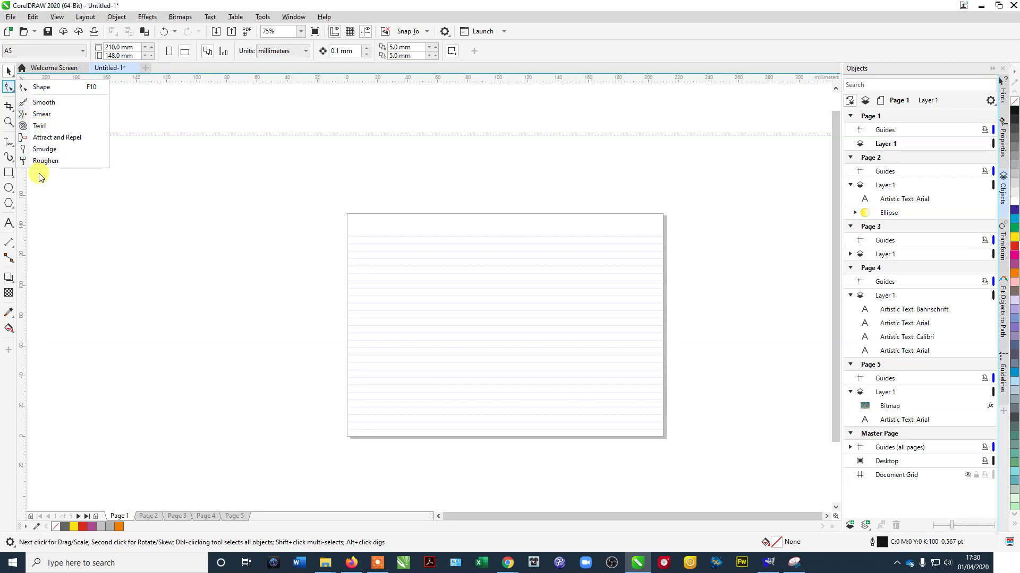
mouse_move(9, 105)
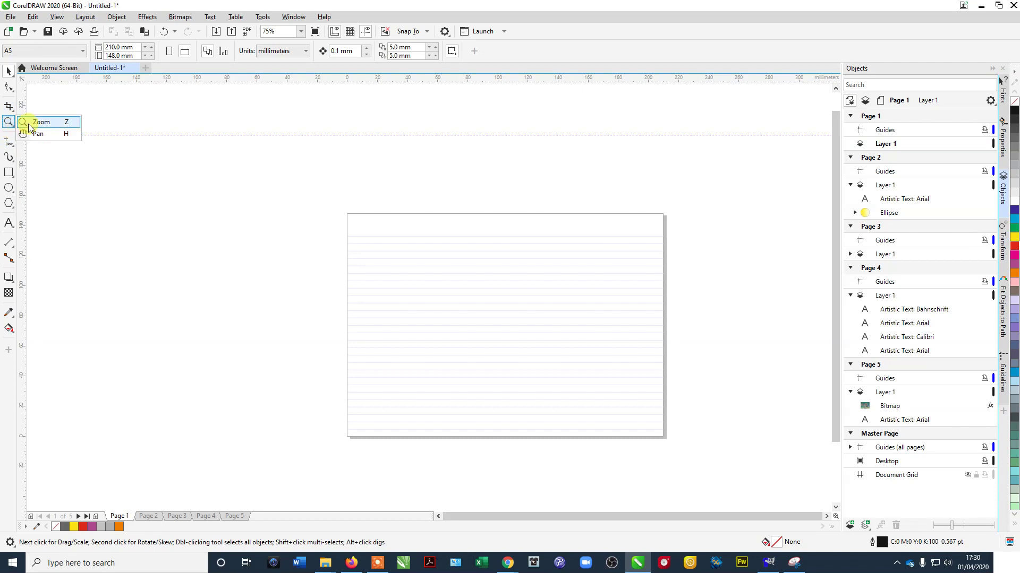
mouse_move(18, 158)
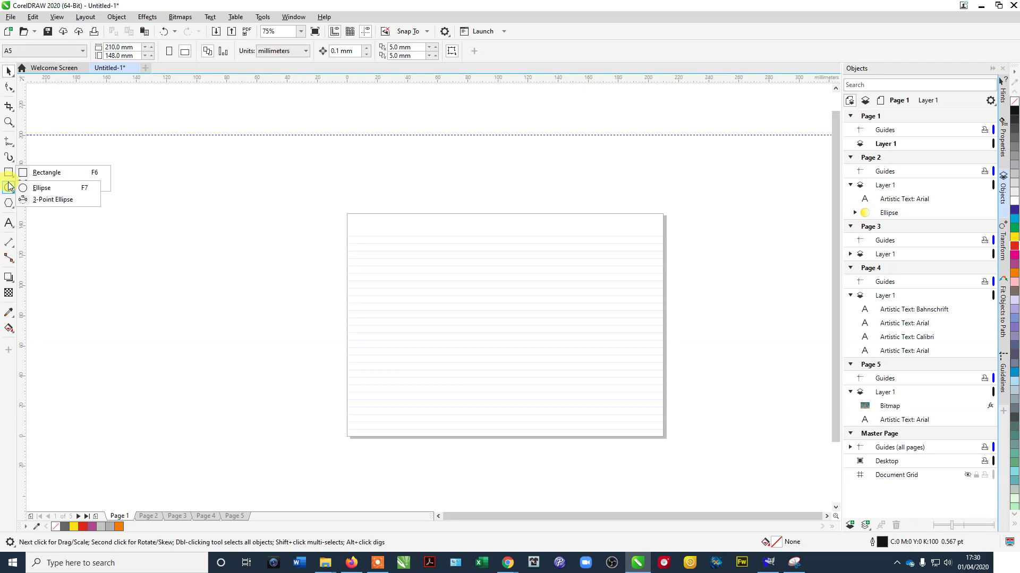
mouse_move(8, 205)
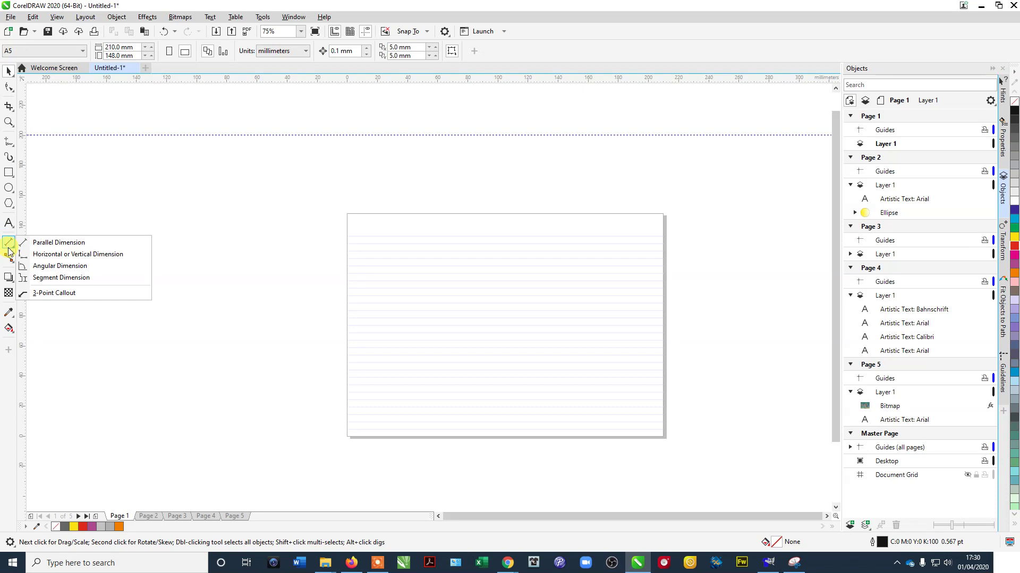
mouse_move(7, 285)
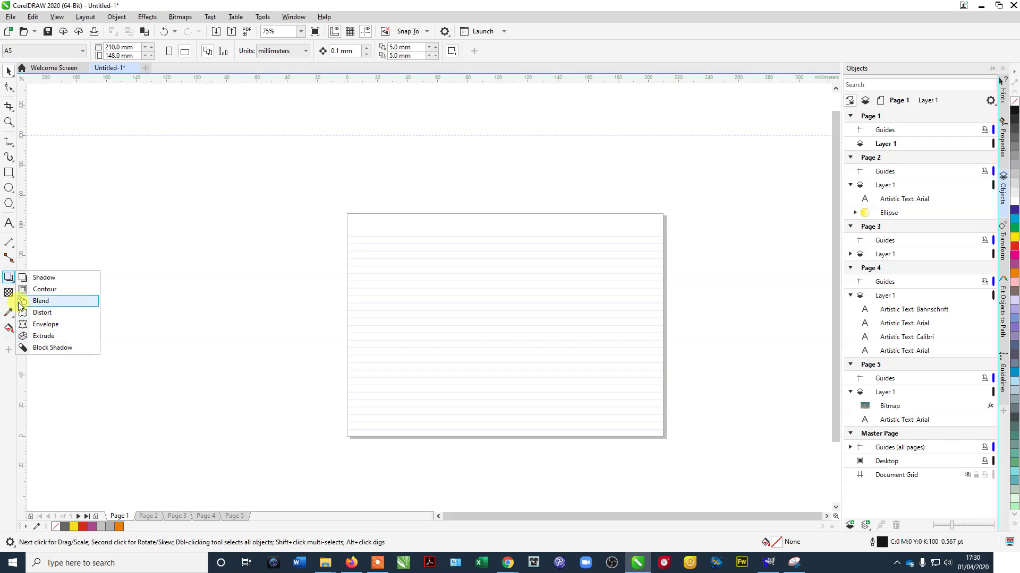
click(9, 314)
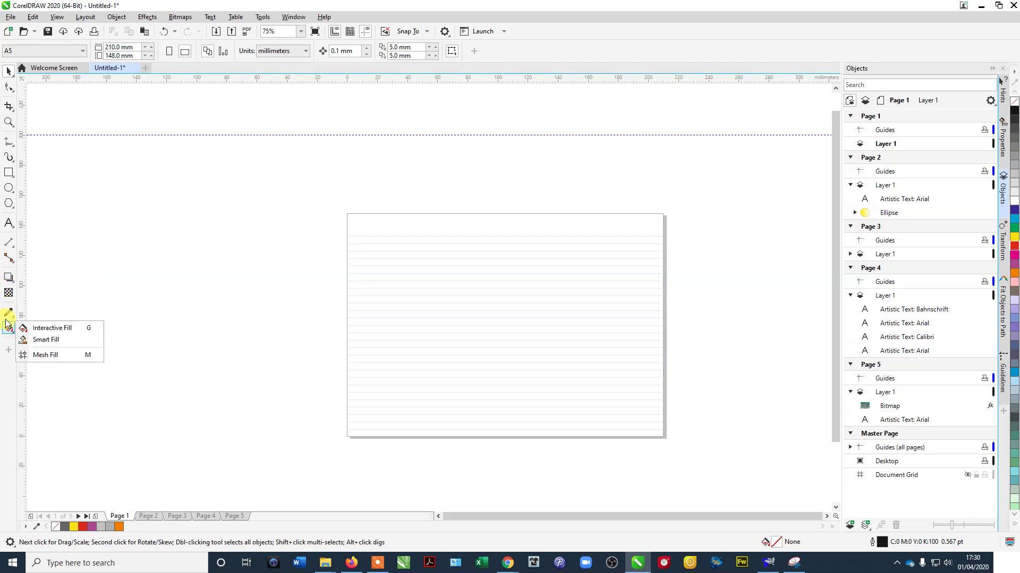
mouse_move(9, 329)
click(262, 18)
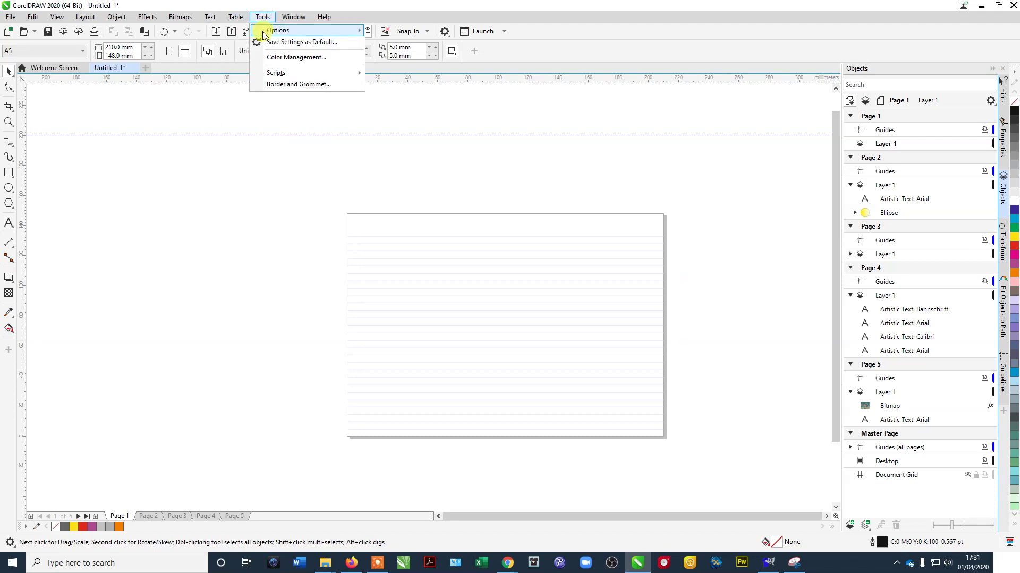
mouse_move(222, 19)
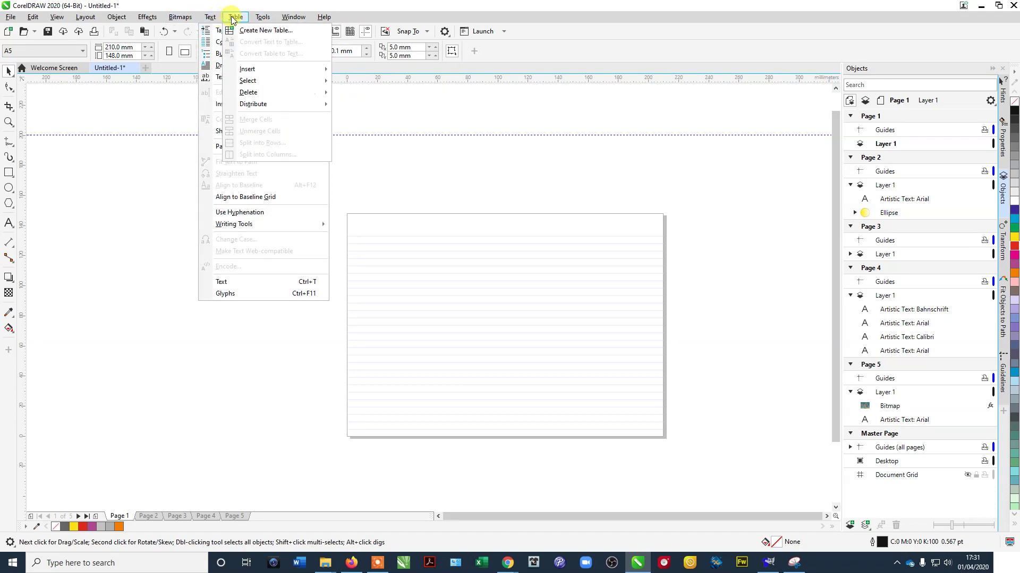
mouse_move(256, 18)
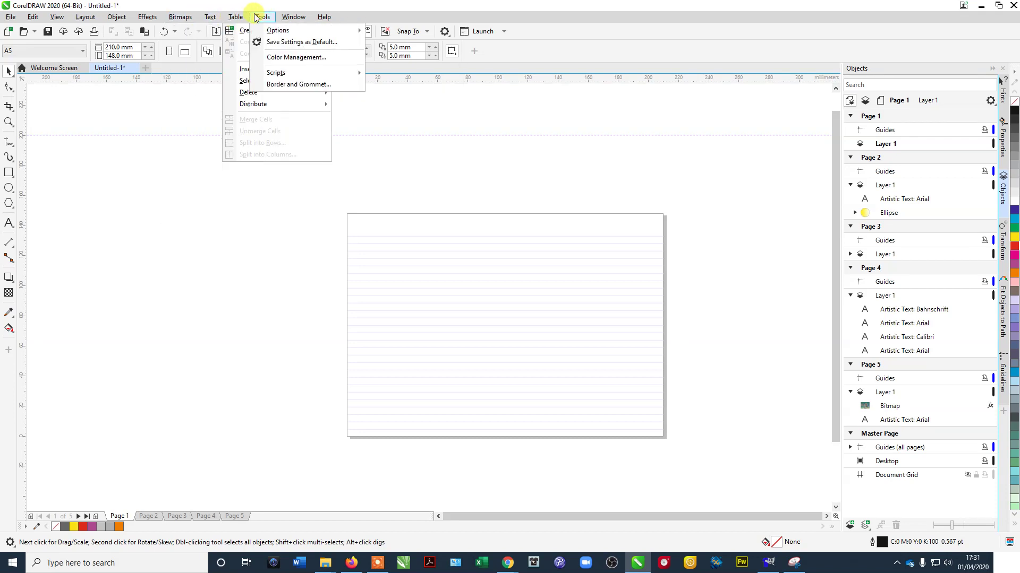
click(297, 19)
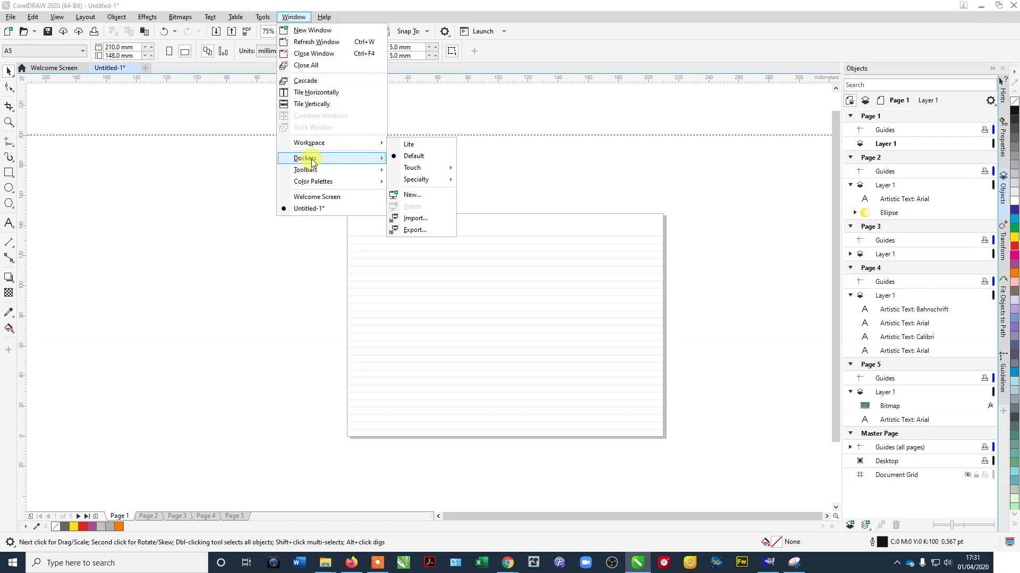
mouse_move(317, 173)
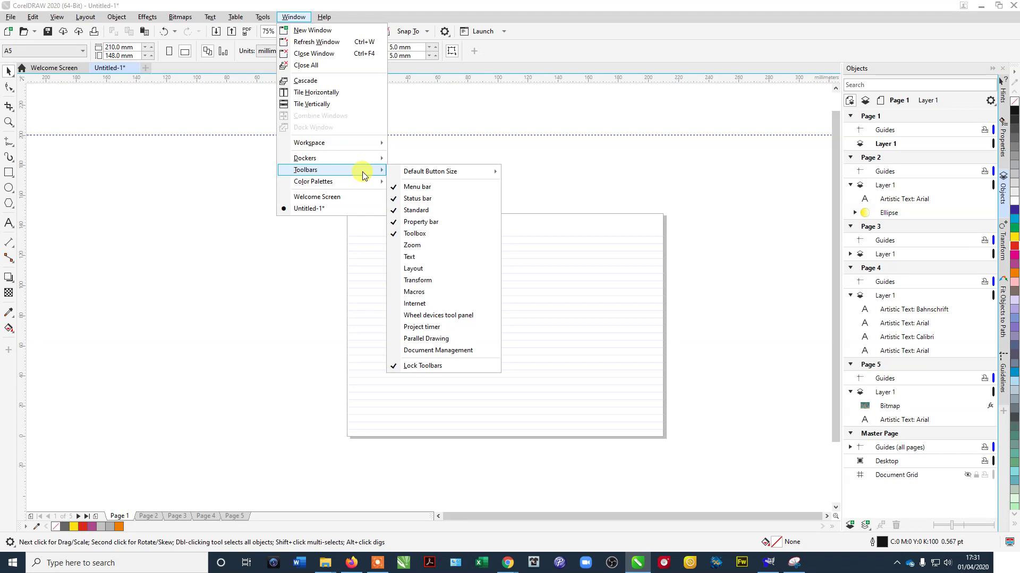
mouse_move(57, 17)
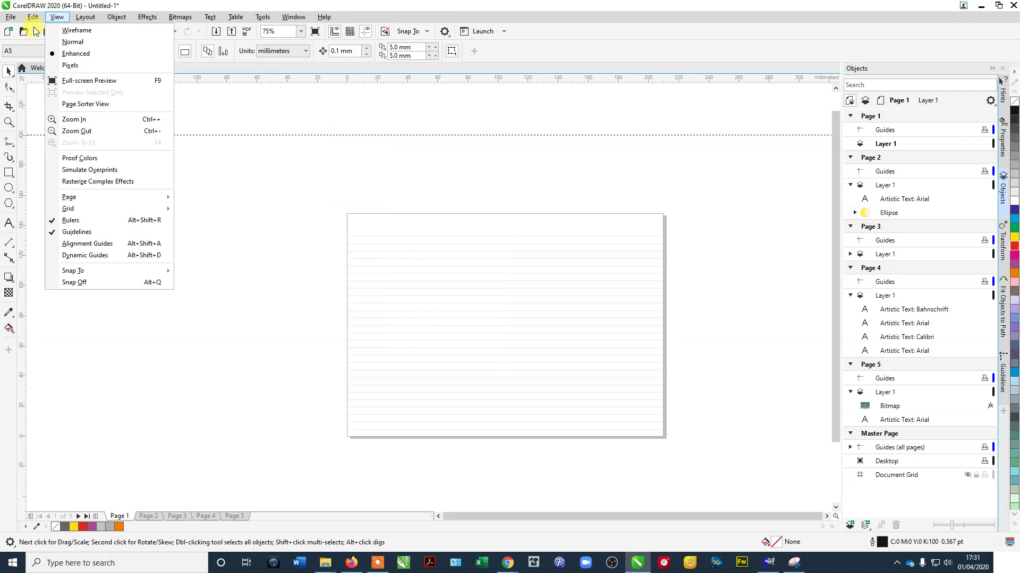
mouse_move(294, 16)
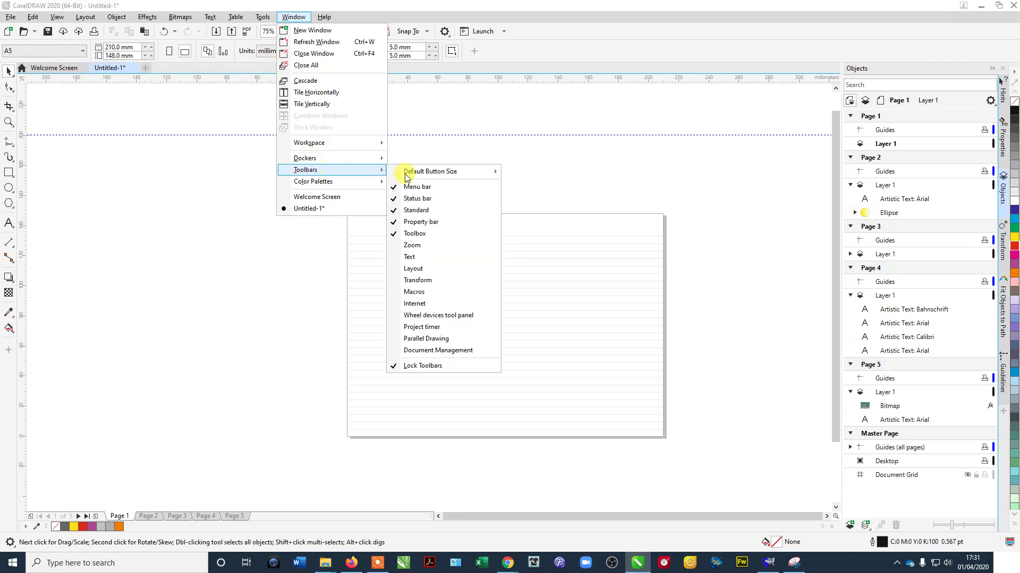
click(420, 281)
mouse_move(307, 63)
mouse_down()
mouse_move(321, 110)
mouse_move(341, 68)
mouse_move(323, 46)
mouse_move(307, 62)
mouse_up()
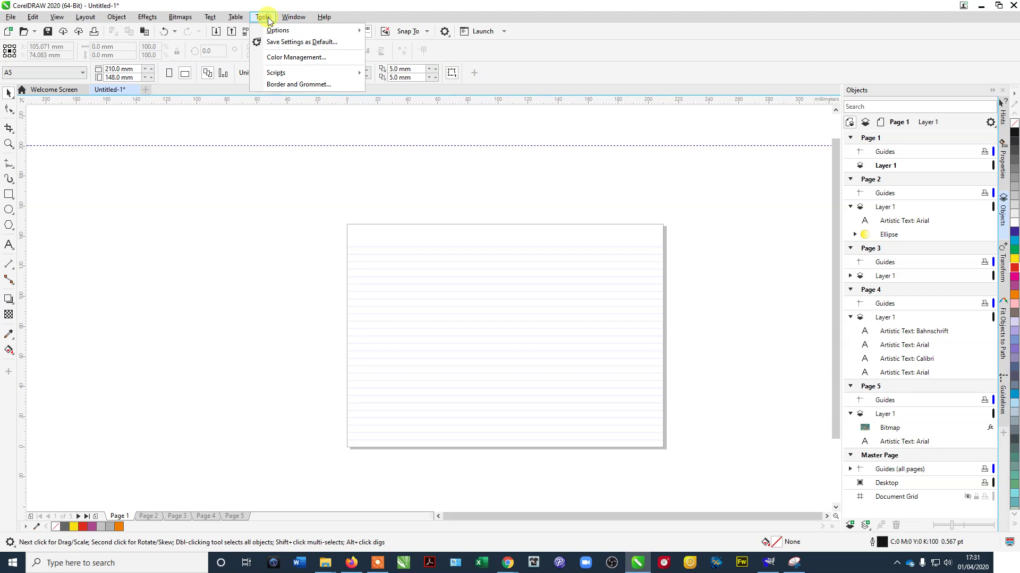
mouse_move(293, 17)
mouse_move(327, 169)
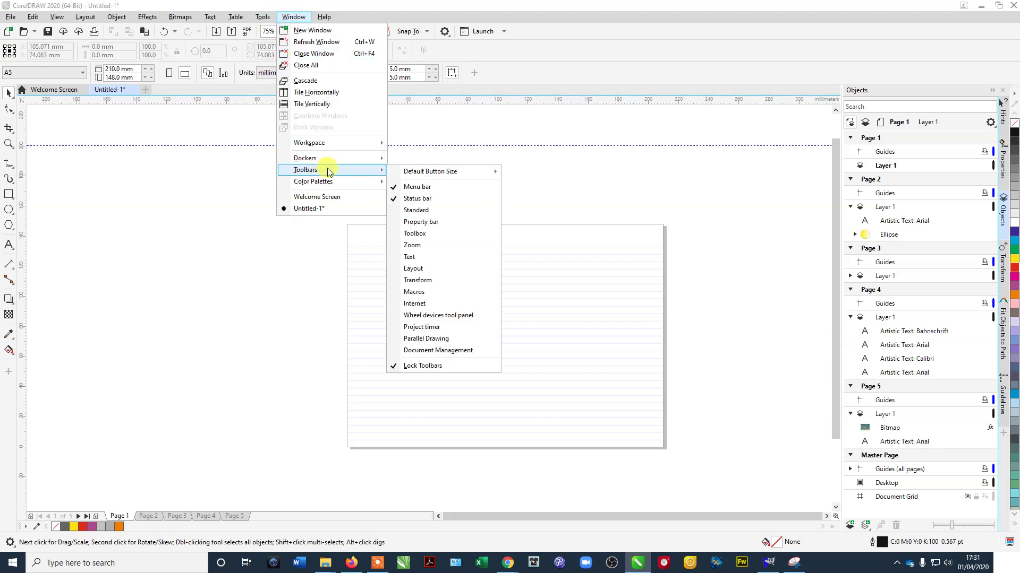
click(414, 281)
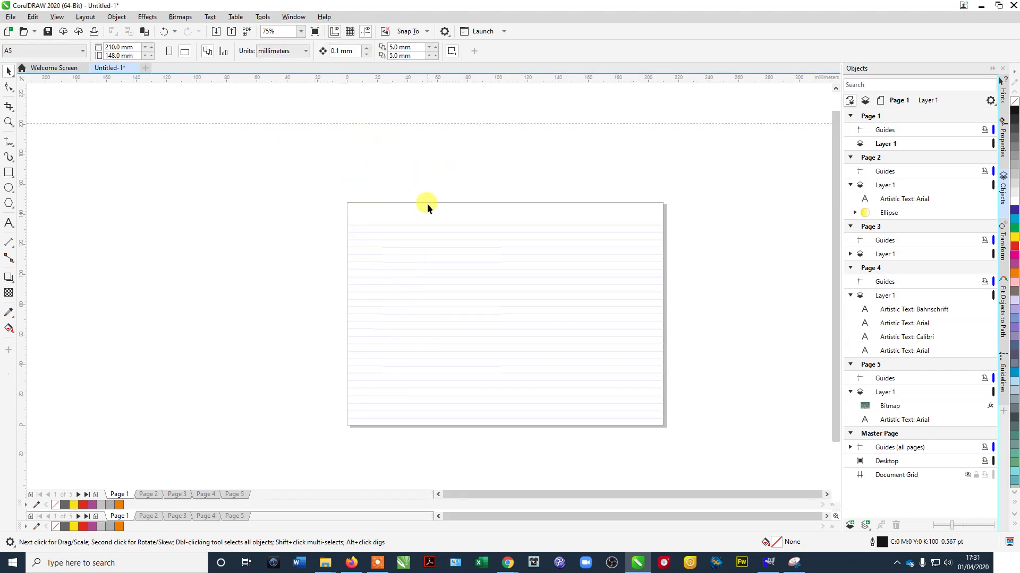
Step: Switch the docker to Properties, browsing Window > Dockers without choosing any panel
click(1003, 130)
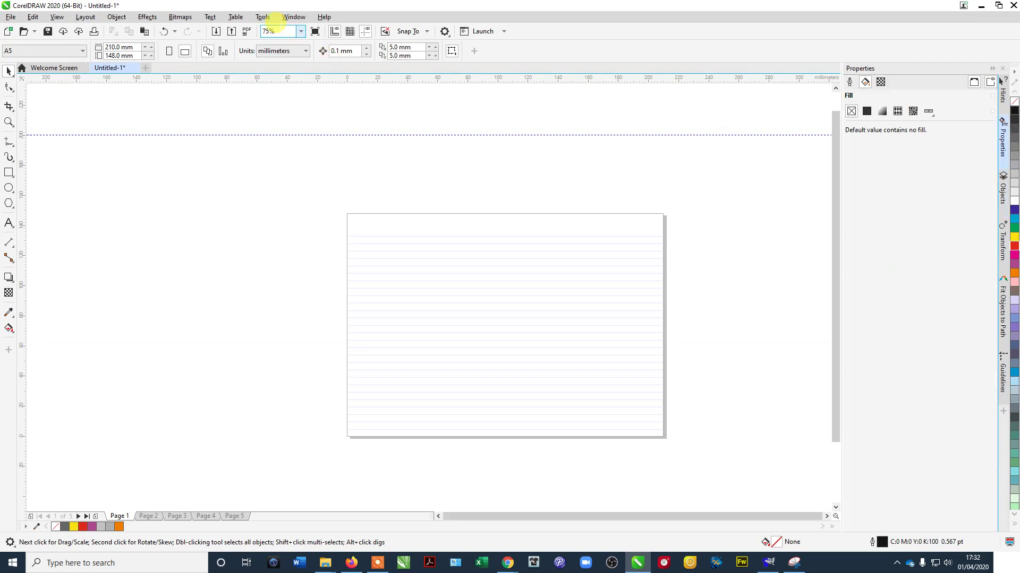
click(263, 17)
mouse_move(293, 17)
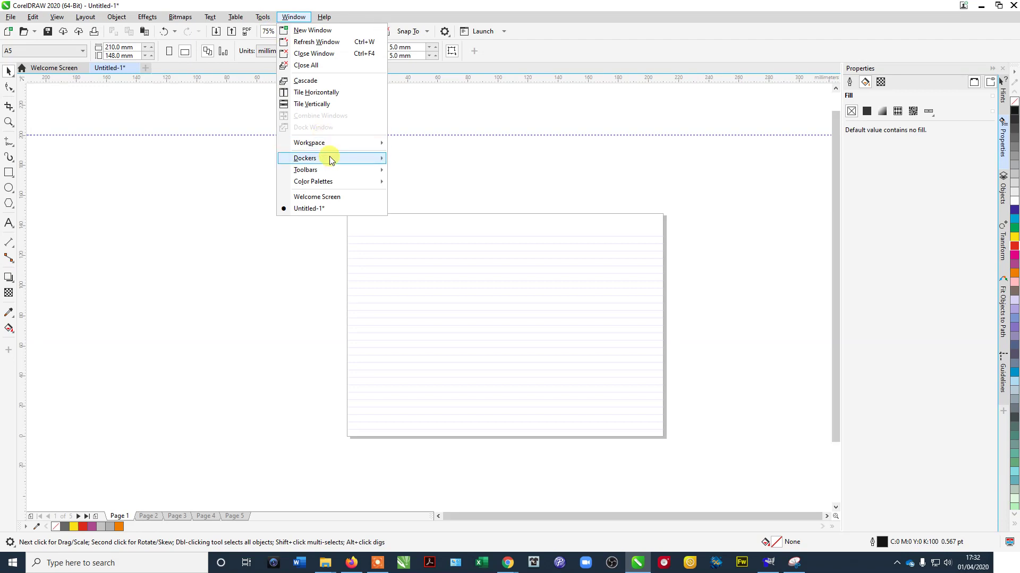
mouse_move(345, 160)
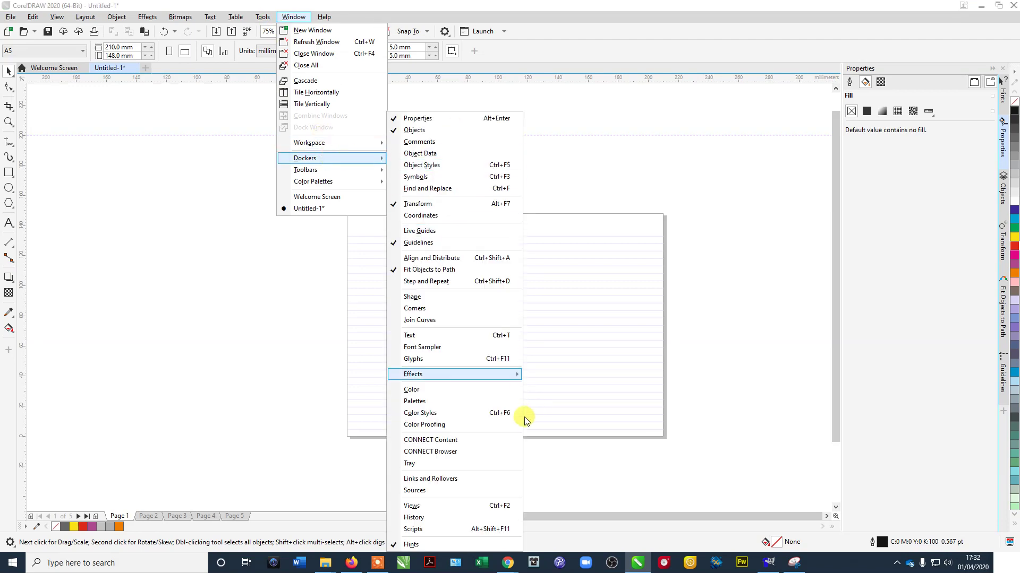
click(811, 200)
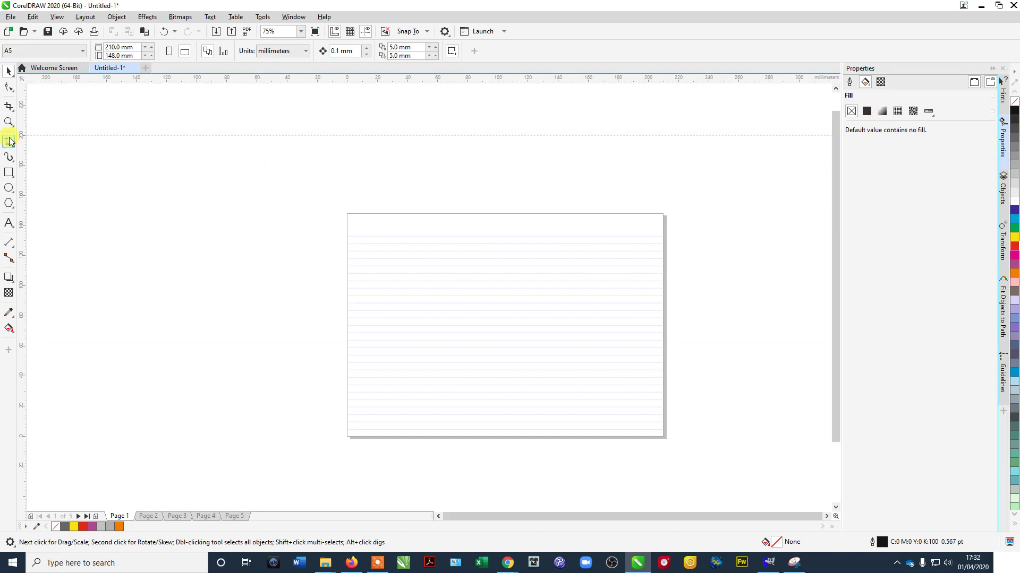
click(8, 188)
Step: Draw a circle and give it a uniform light blue fill of C:73 M:12 Y:0 K:0
drag(370, 233, 482, 343)
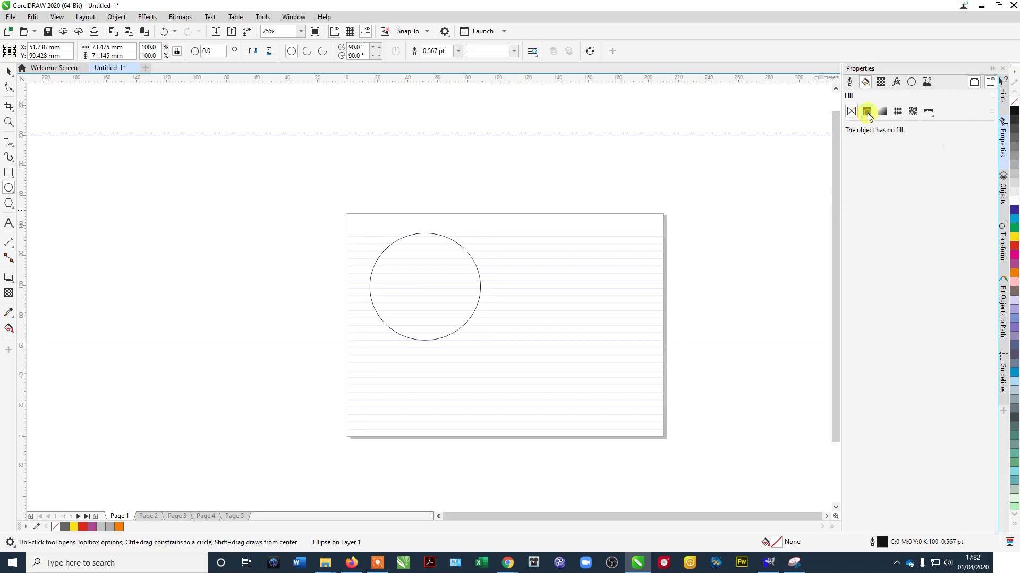
click(867, 112)
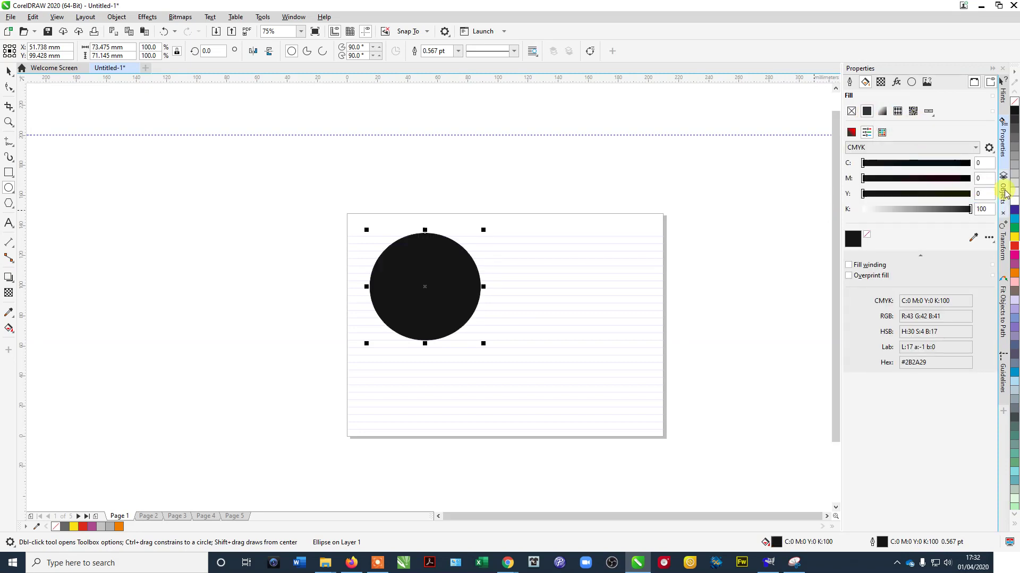
click(1014, 227)
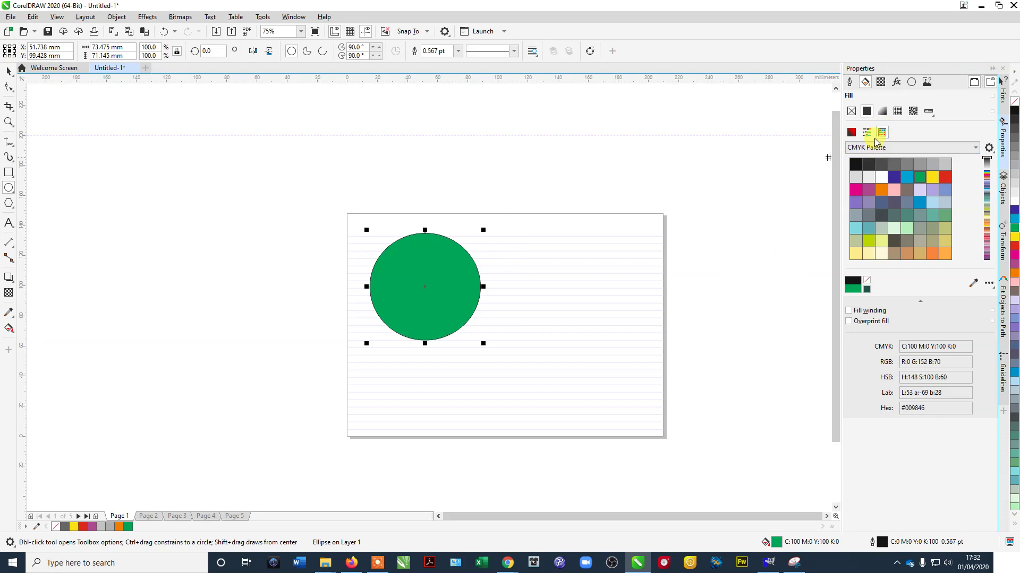
click(852, 133)
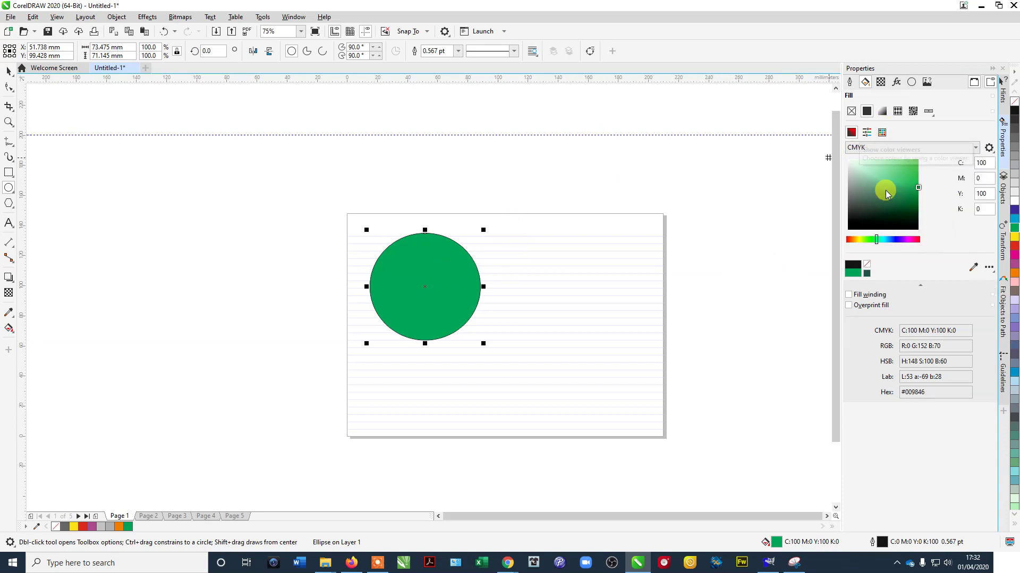
click(877, 203)
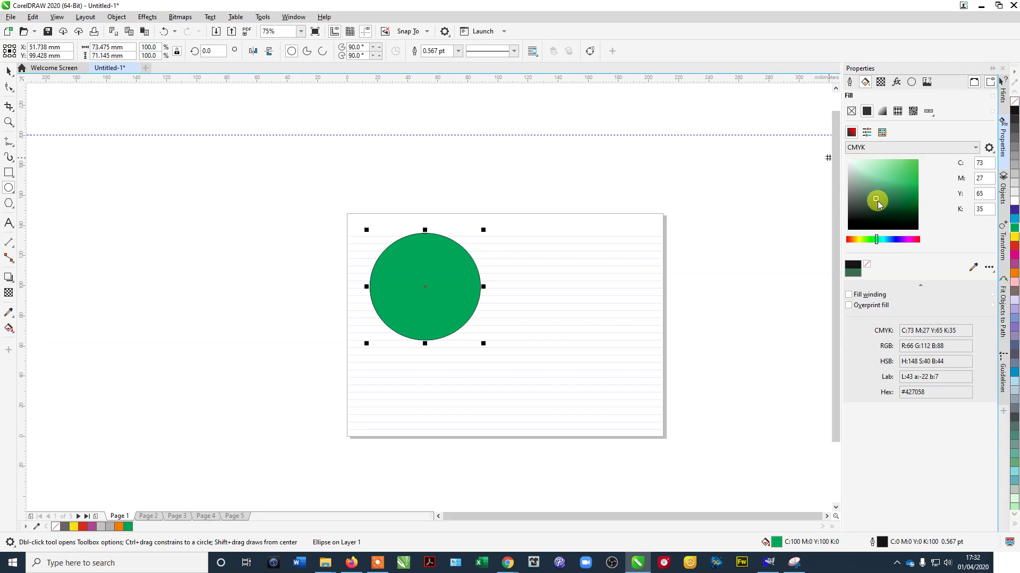
mouse_move(876, 239)
mouse_down()
mouse_move(888, 243)
mouse_move(910, 165)
mouse_up()
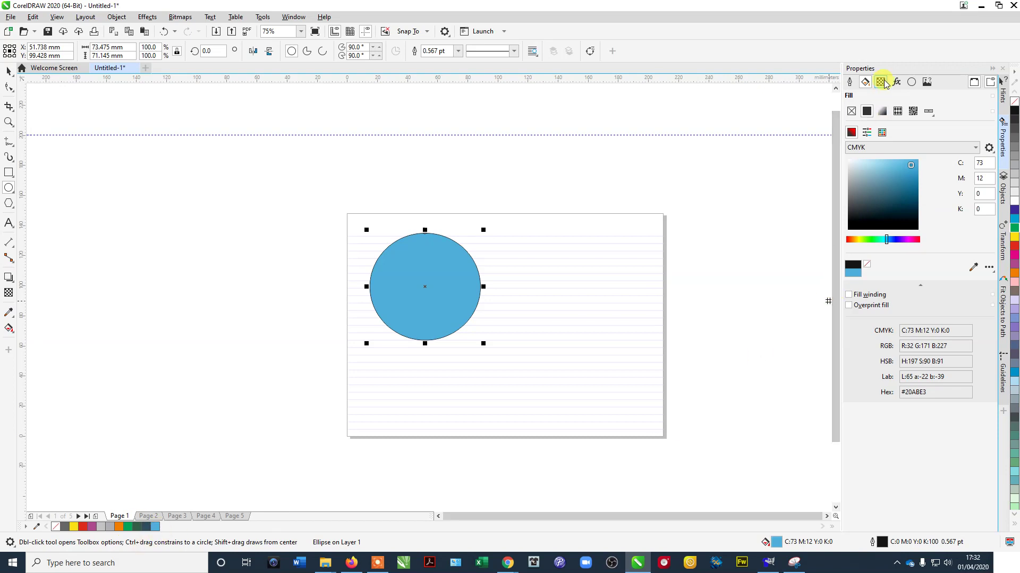
Step: Apply a fountain fill with a red end node, trying elliptical, conical and square types
click(881, 112)
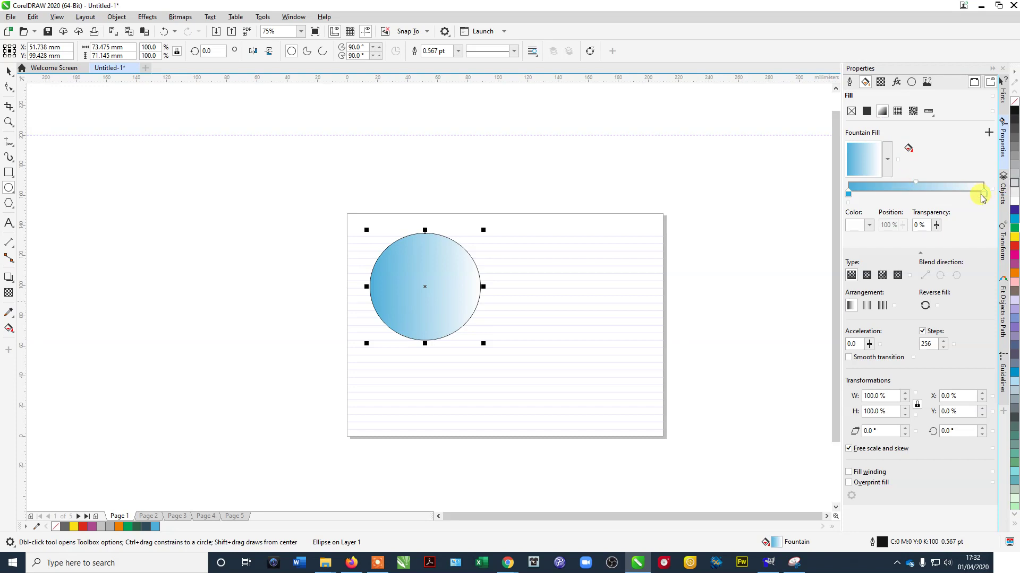
click(982, 194)
click(869, 226)
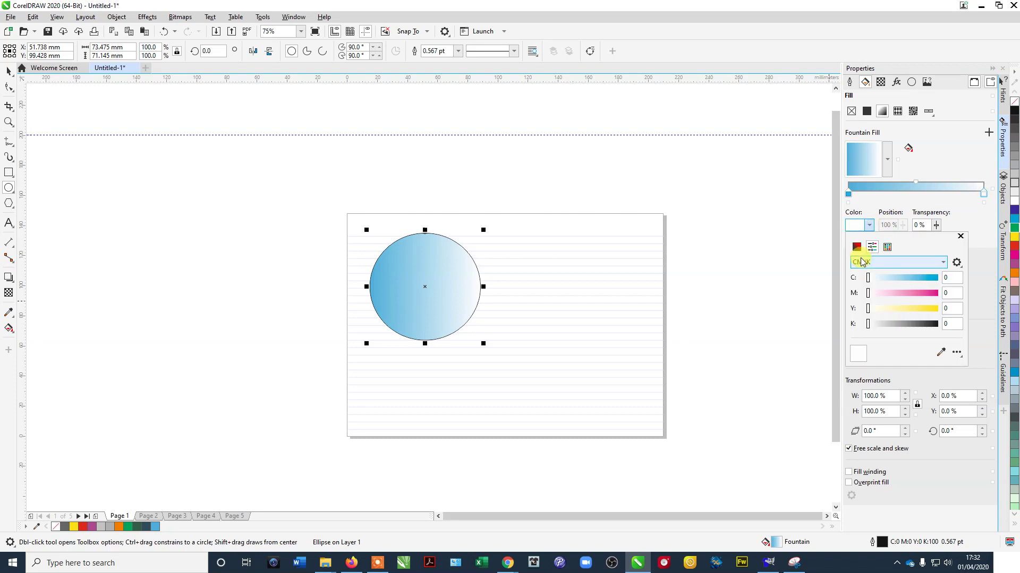
click(857, 249)
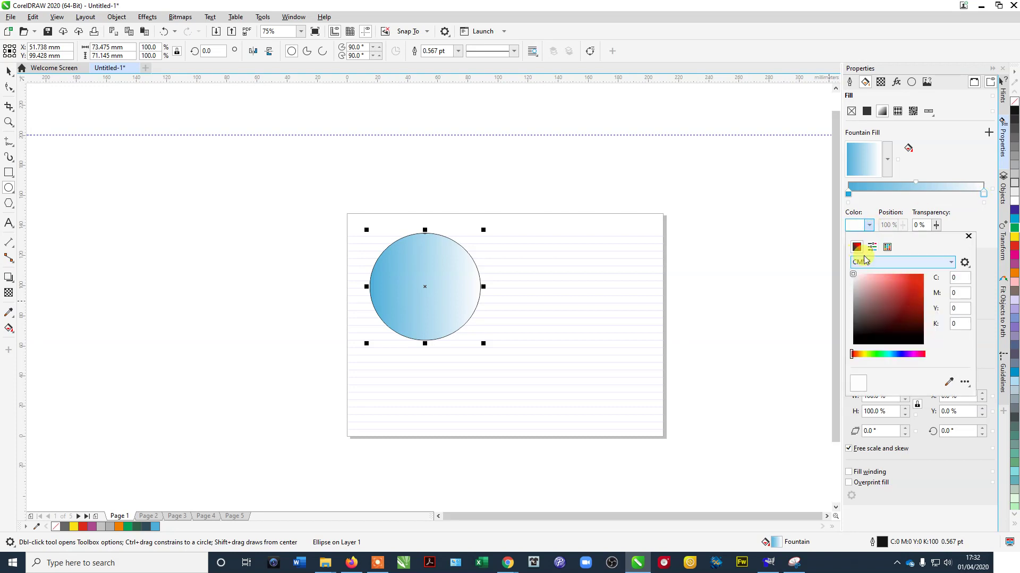
click(888, 248)
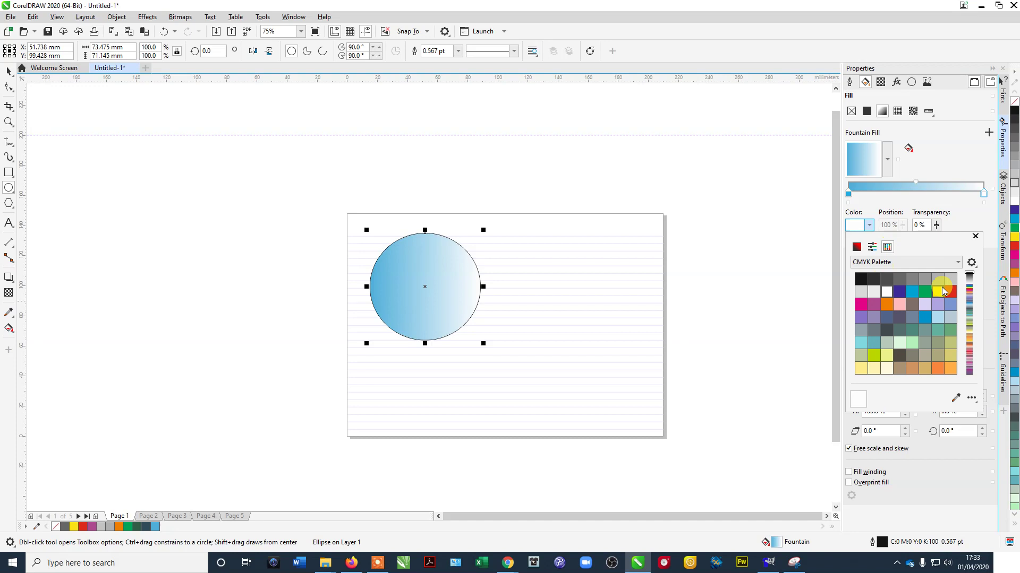
click(950, 292)
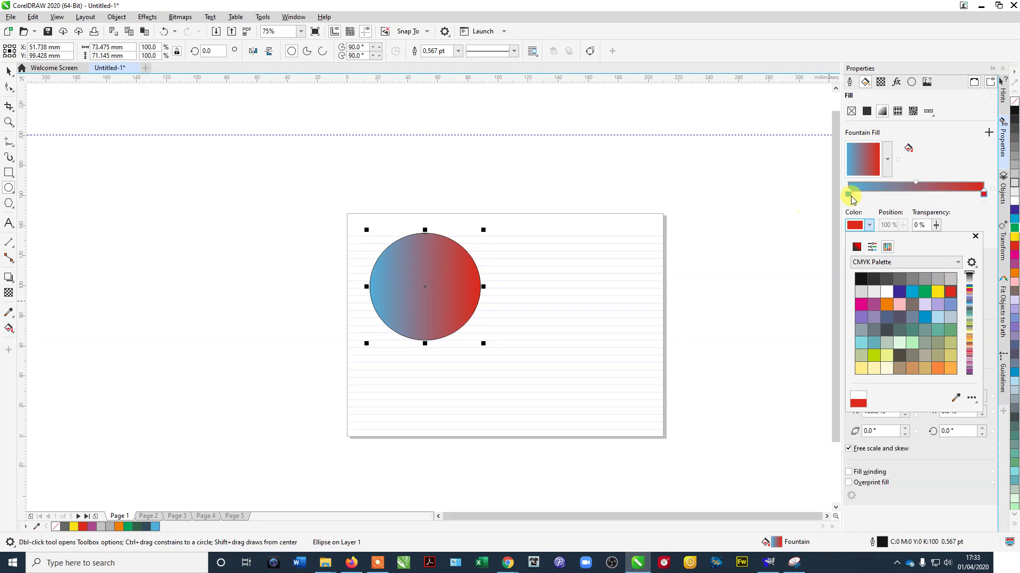
click(905, 229)
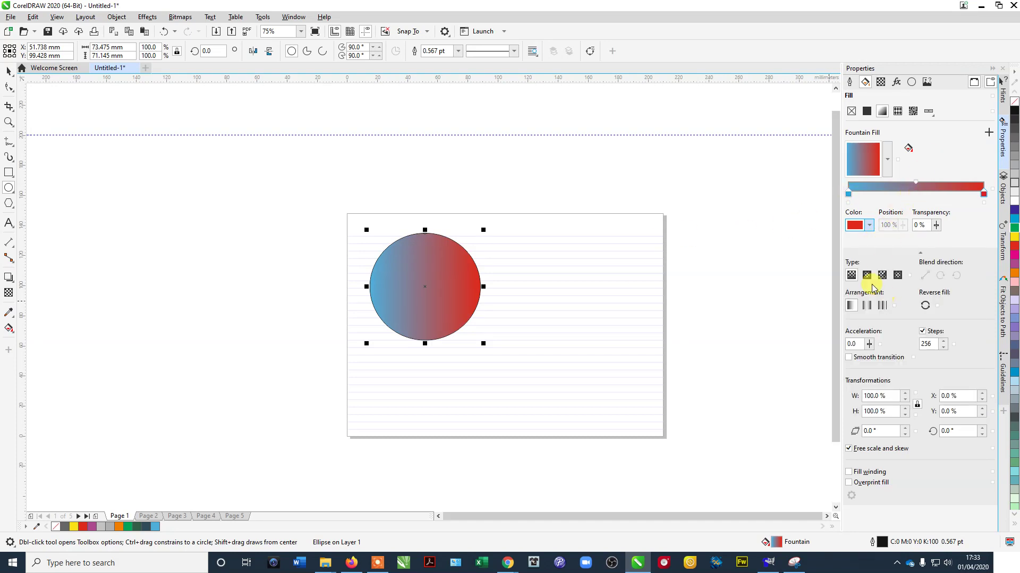
click(475, 276)
click(866, 274)
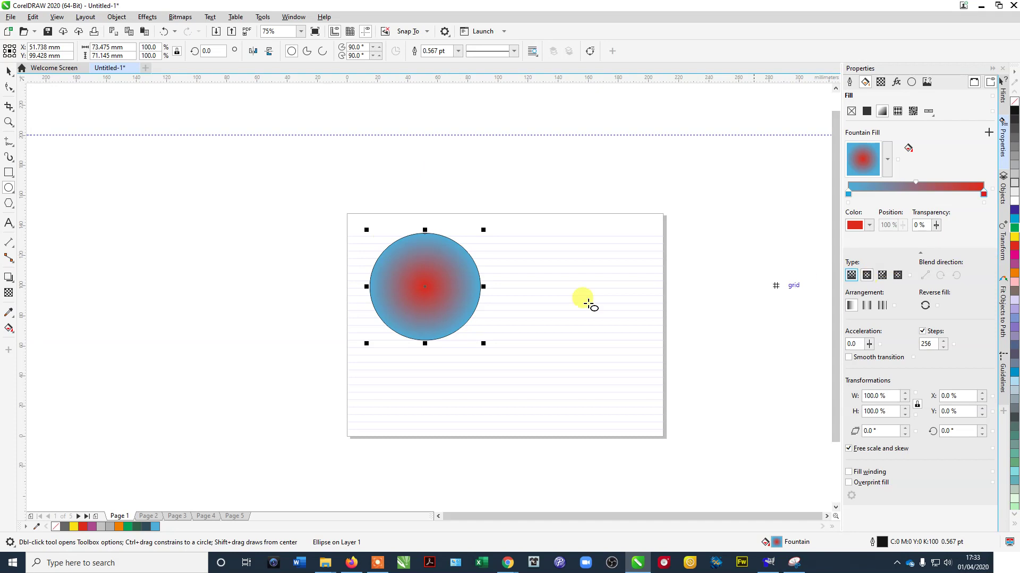
click(882, 275)
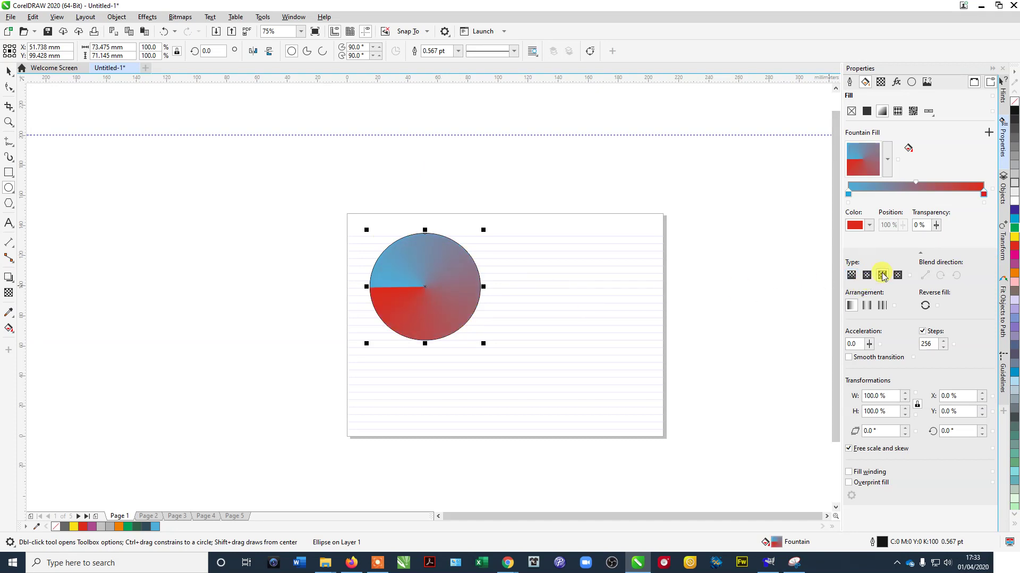
click(897, 275)
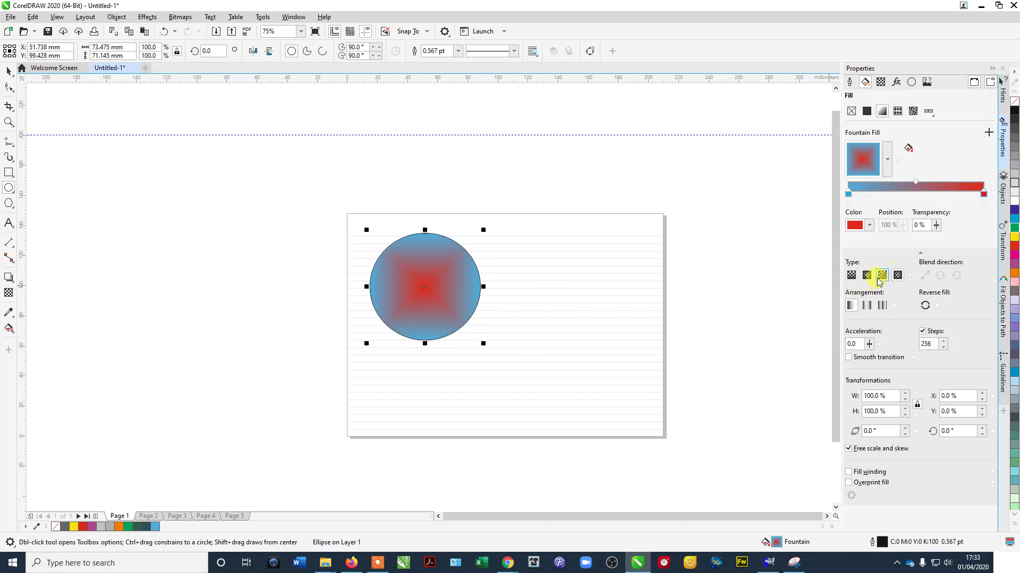
click(881, 276)
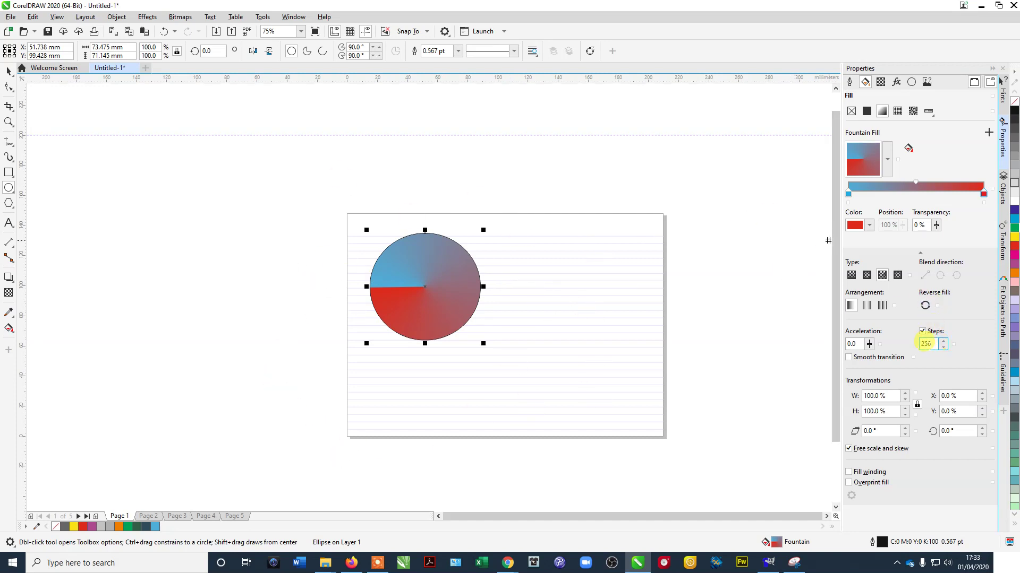
Step: Add a green middle node, make the gradient elliptical, and shift a blend midpoint to 68%
double_click(914, 189)
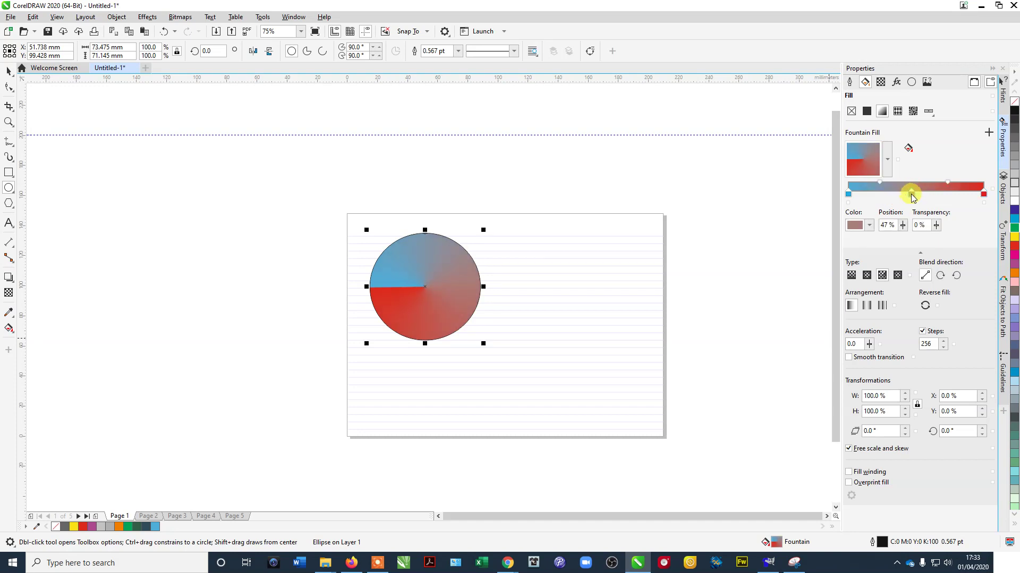
click(868, 228)
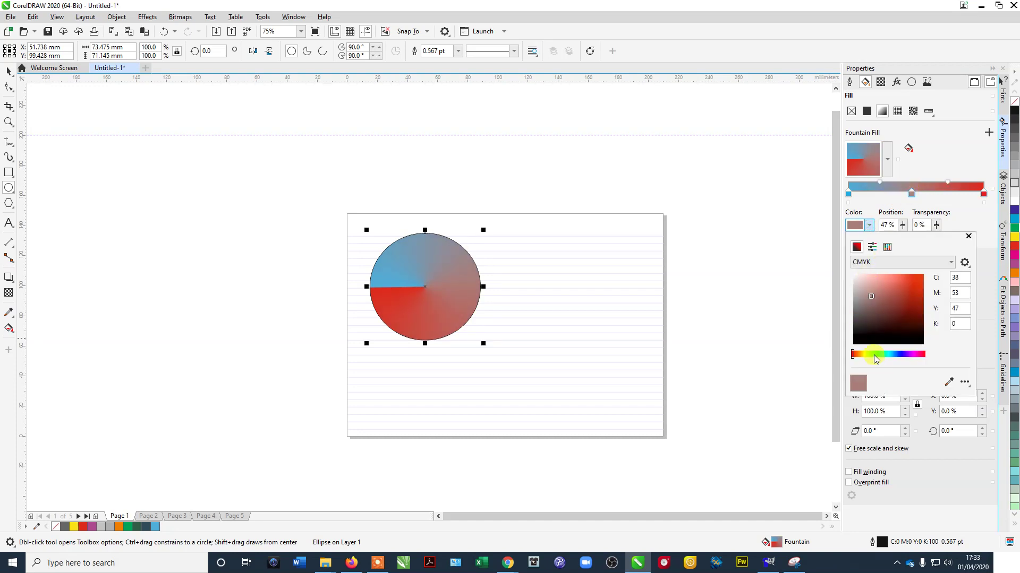
click(872, 354)
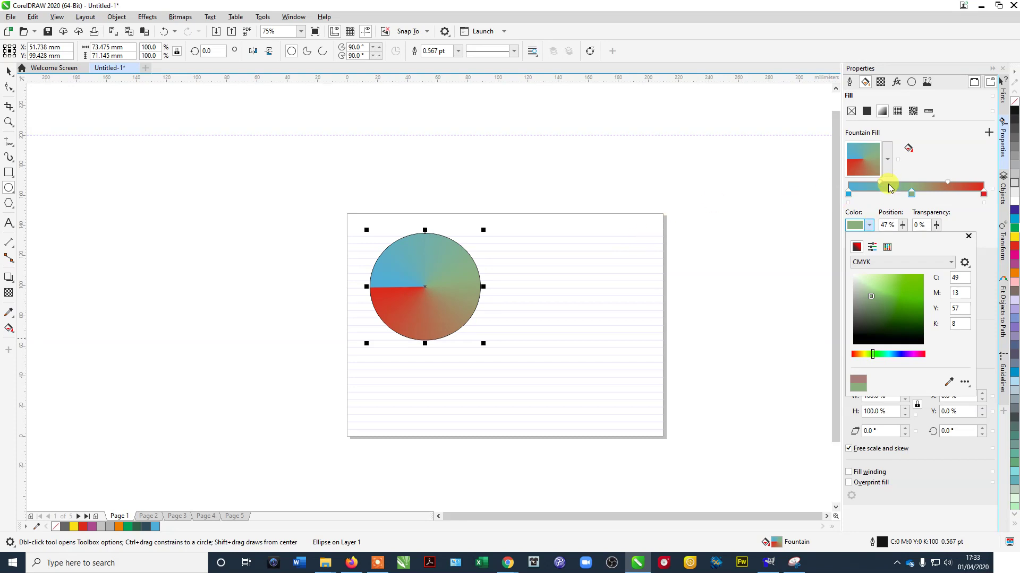
click(882, 204)
click(851, 275)
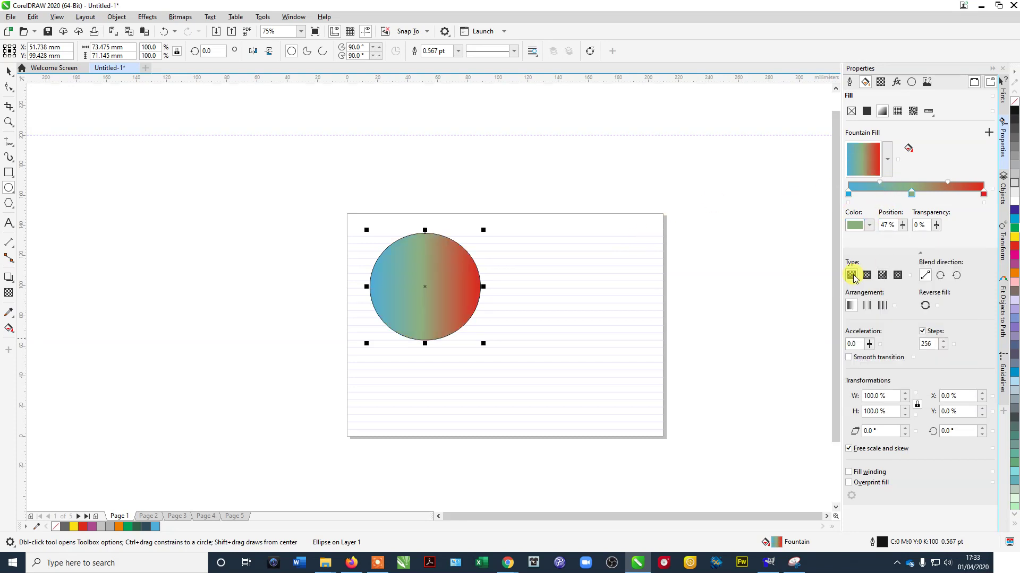
click(866, 275)
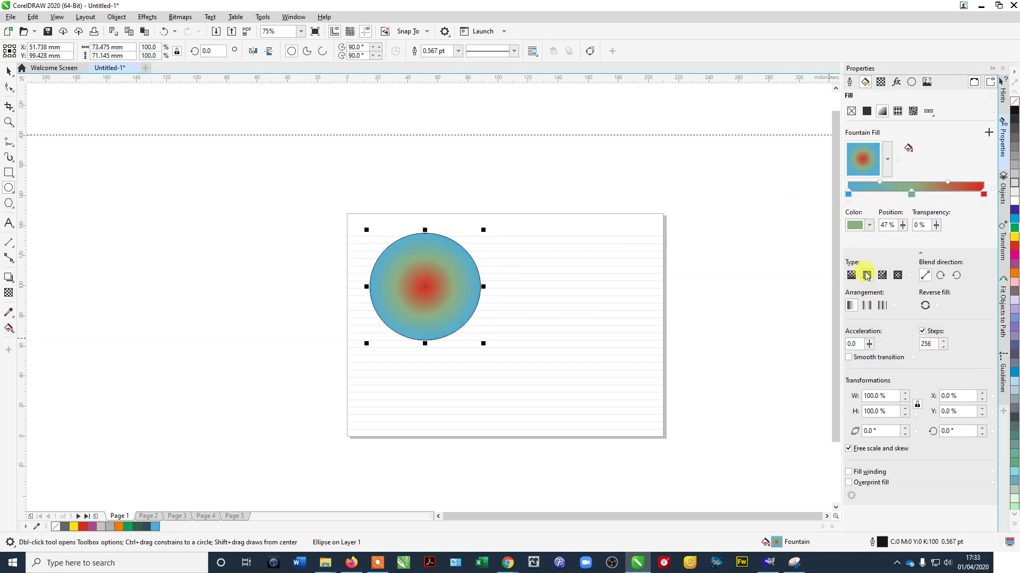
click(888, 185)
drag(901, 185, 924, 190)
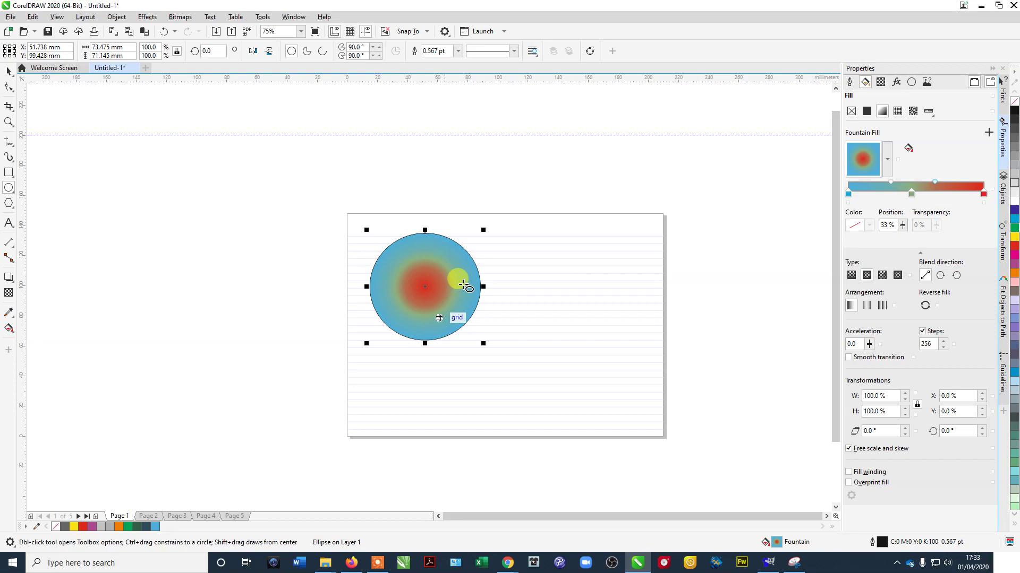
Step: Look through the Hints and Transform dockers, then show the Objects docker's pages and layers
click(170, 161)
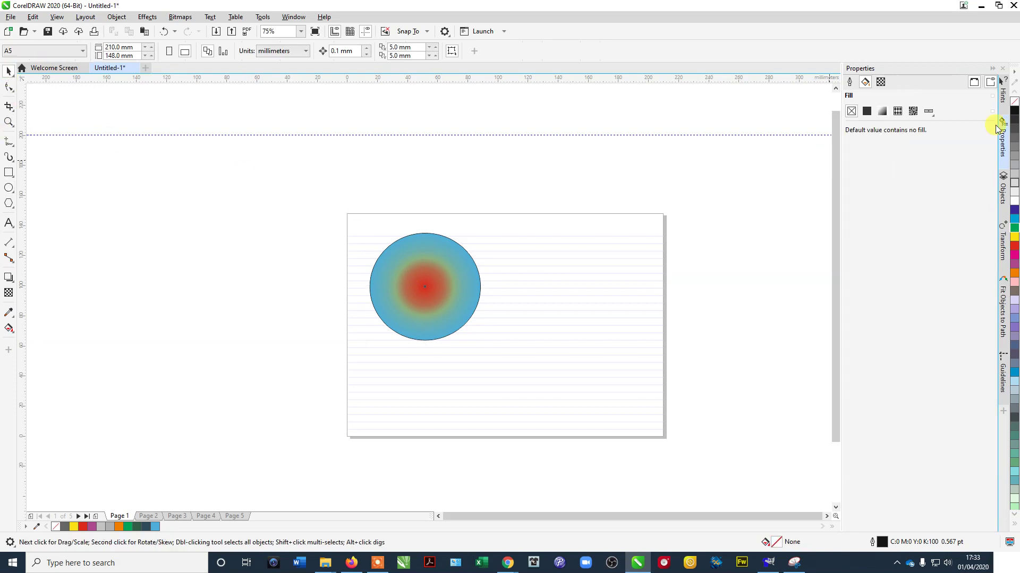
click(428, 260)
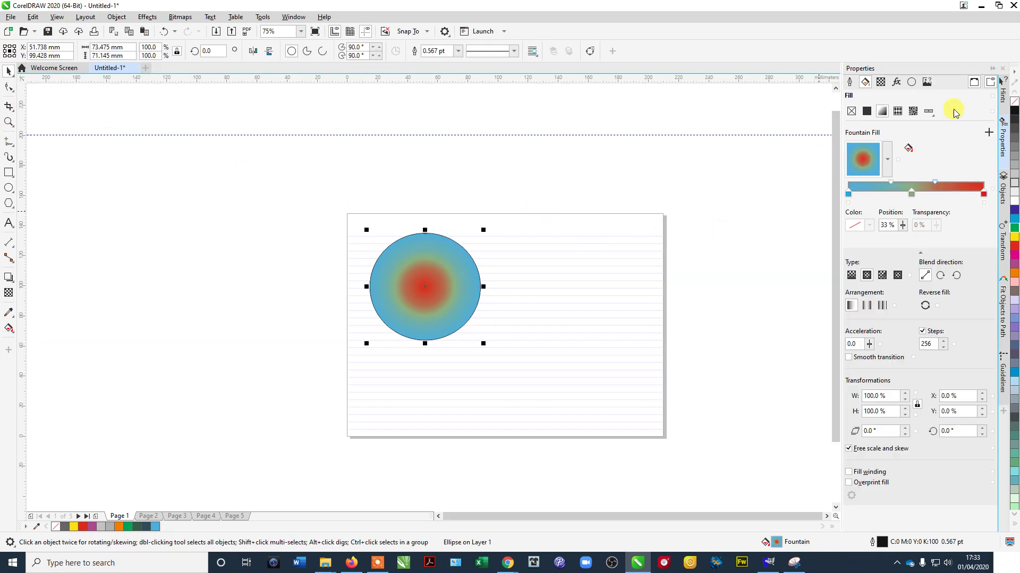
click(1002, 95)
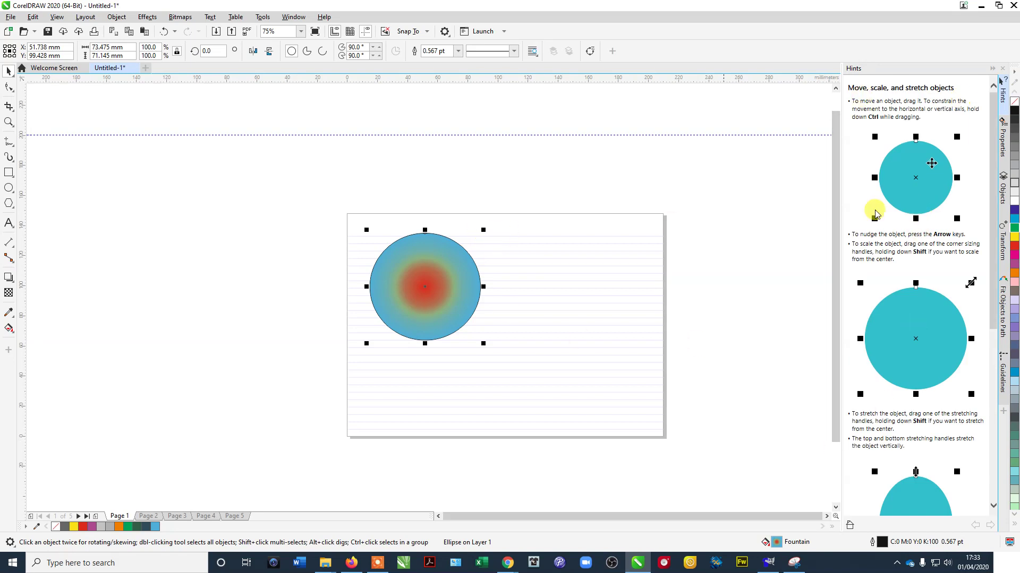
click(1002, 252)
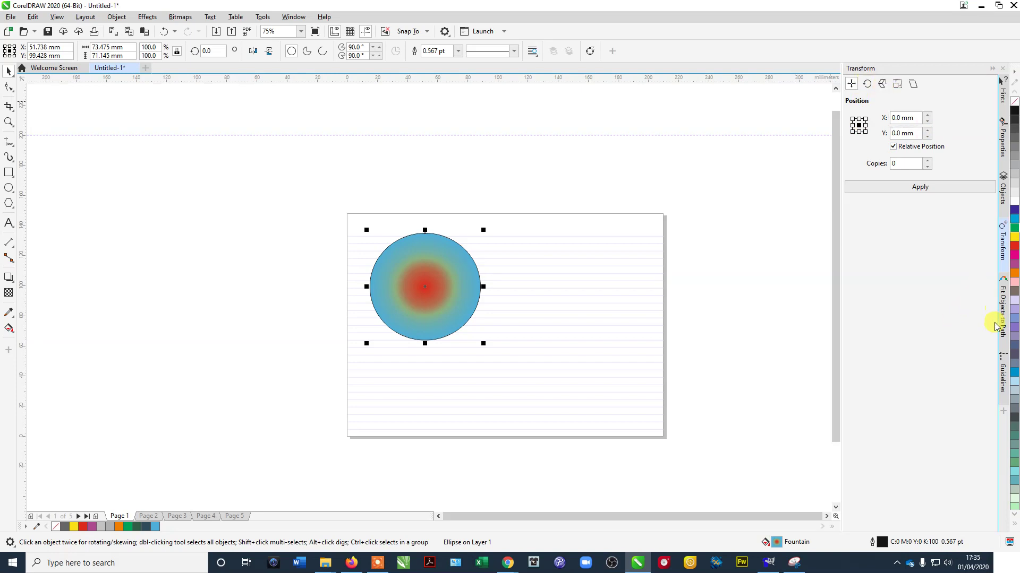
click(775, 331)
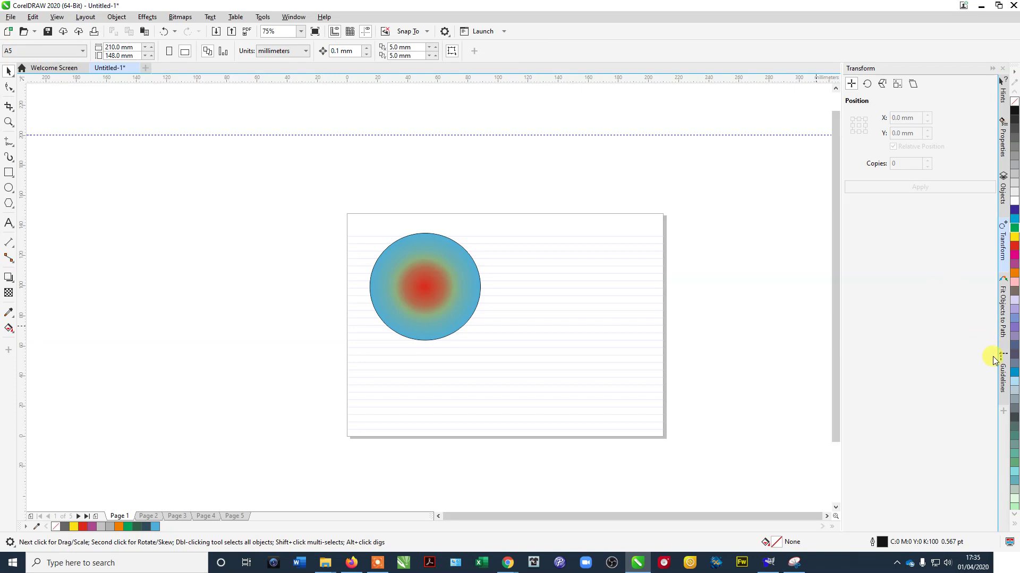
click(1006, 194)
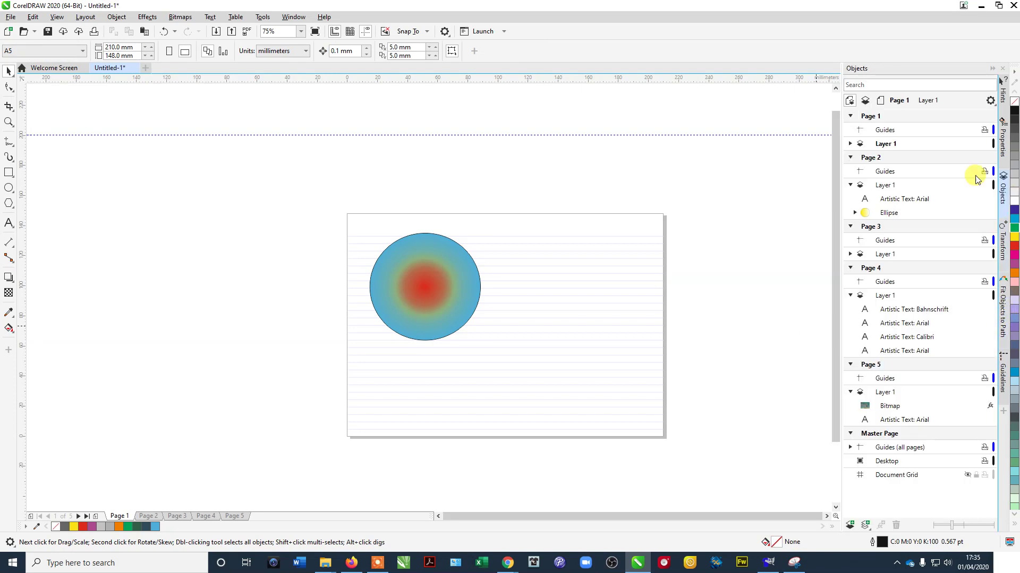
Step: On Page 2, delete the heptagon blend with its drop shadow and the yellow inner-shadow circle
click(146, 516)
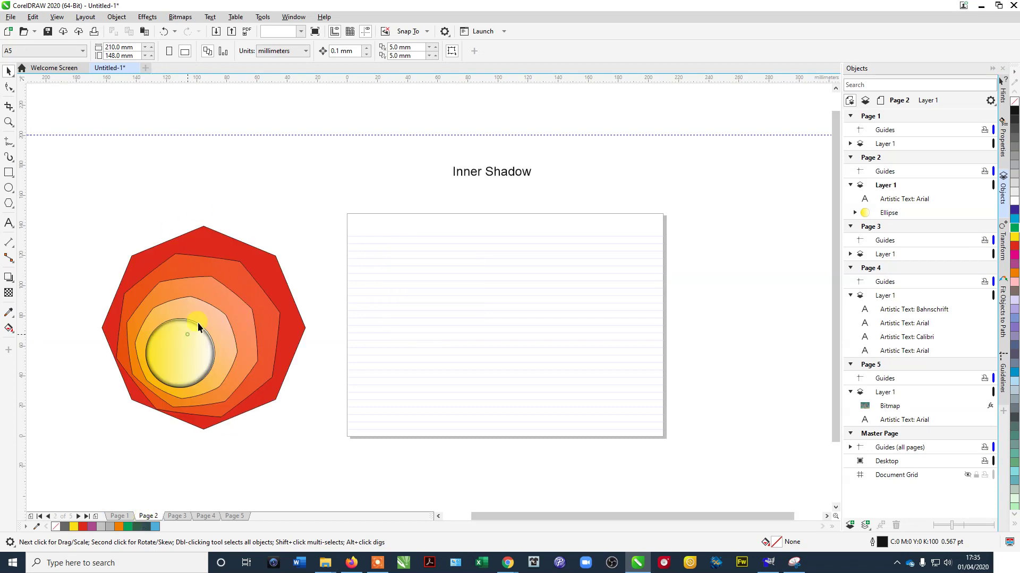
drag(197, 325, 210, 306)
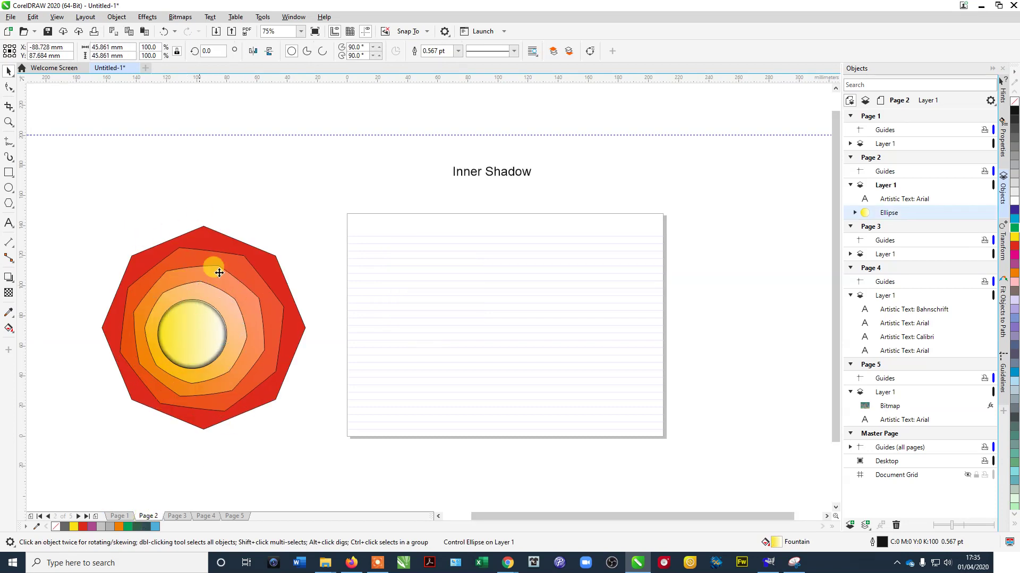
click(80, 196)
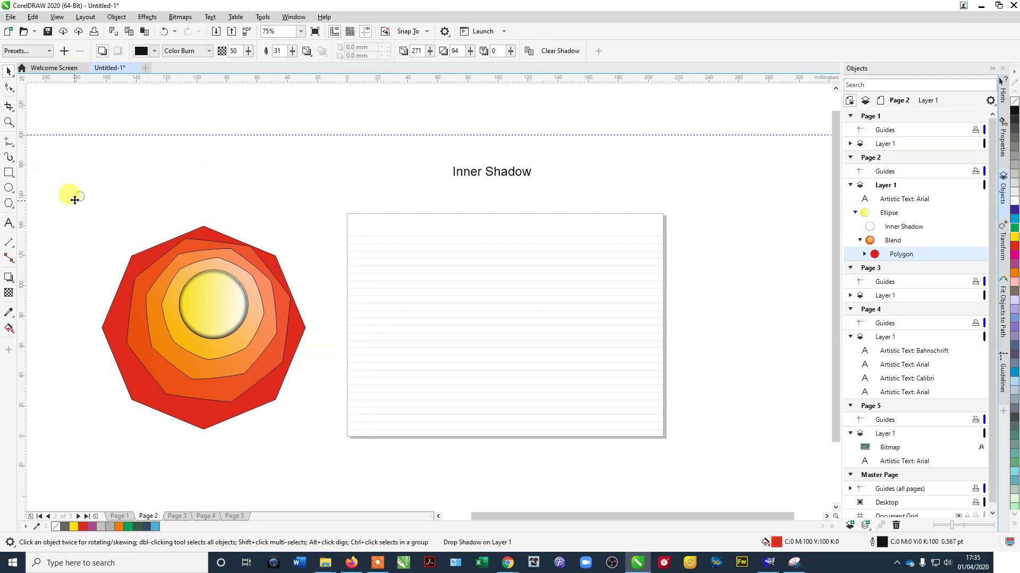
key(Delete)
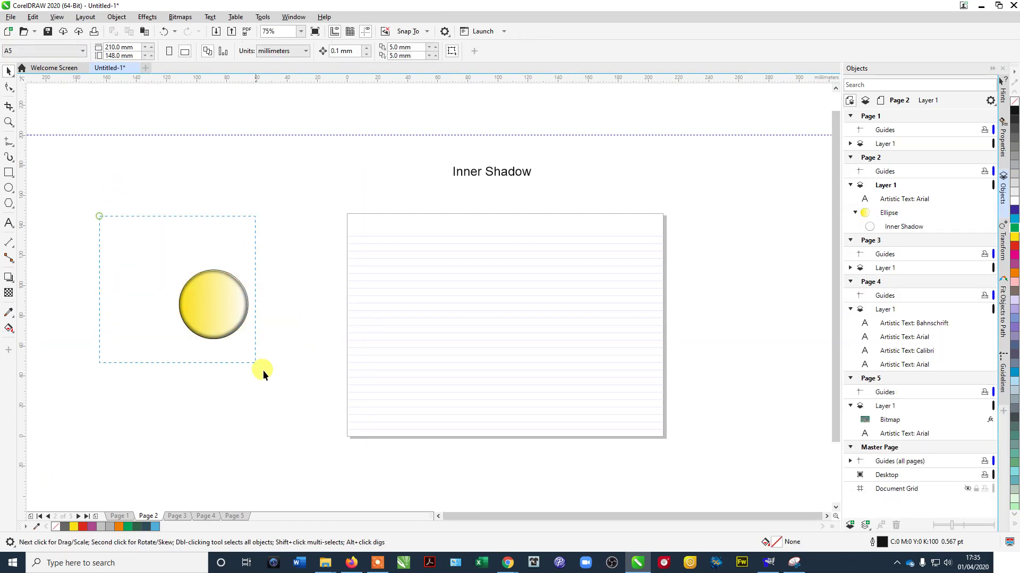
key(Tab)
key(Delete)
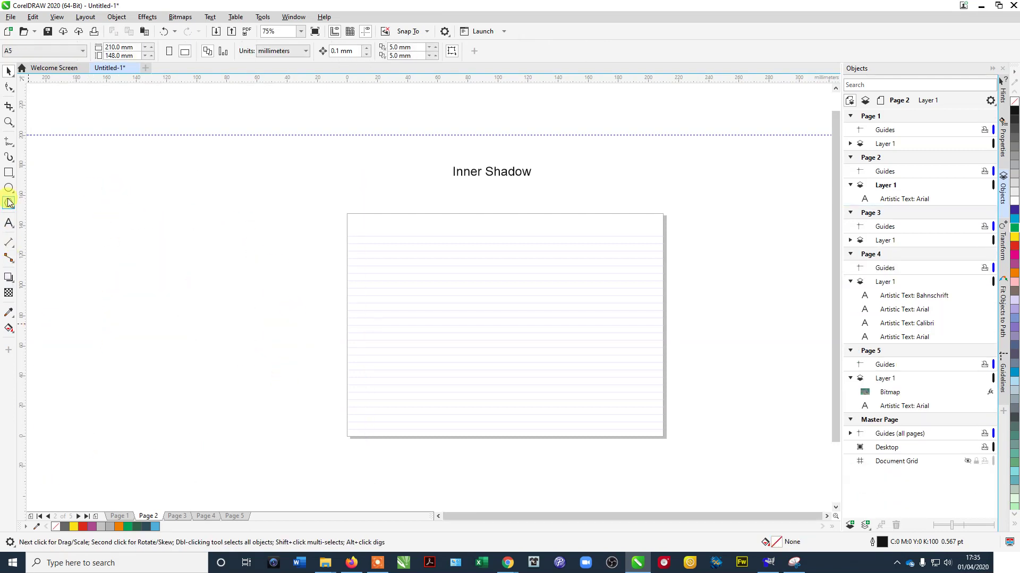
click(12, 205)
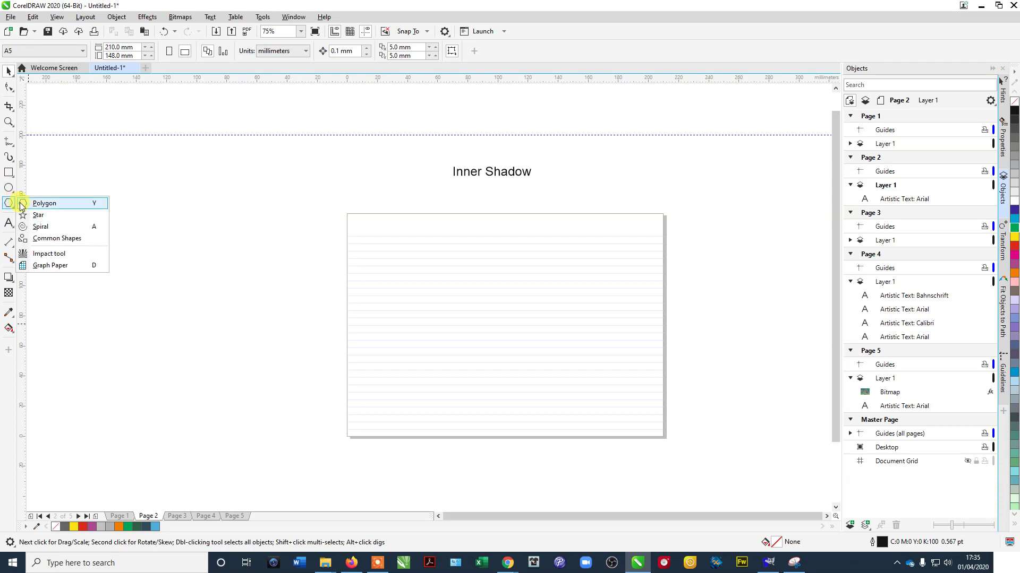
Step: Draw a pentagon on Page 2, add a small square inside it, and centre them vertically
click(29, 203)
mouse_move(375, 258)
mouse_down()
mouse_move(520, 398)
mouse_move(534, 389)
mouse_move(435, 298)
mouse_move(514, 386)
mouse_move(416, 291)
mouse_move(461, 340)
mouse_move(433, 284)
mouse_move(476, 331)
mouse_move(450, 312)
mouse_move(468, 339)
mouse_move(464, 310)
mouse_move(470, 315)
mouse_move(432, 282)
mouse_move(520, 328)
mouse_up()
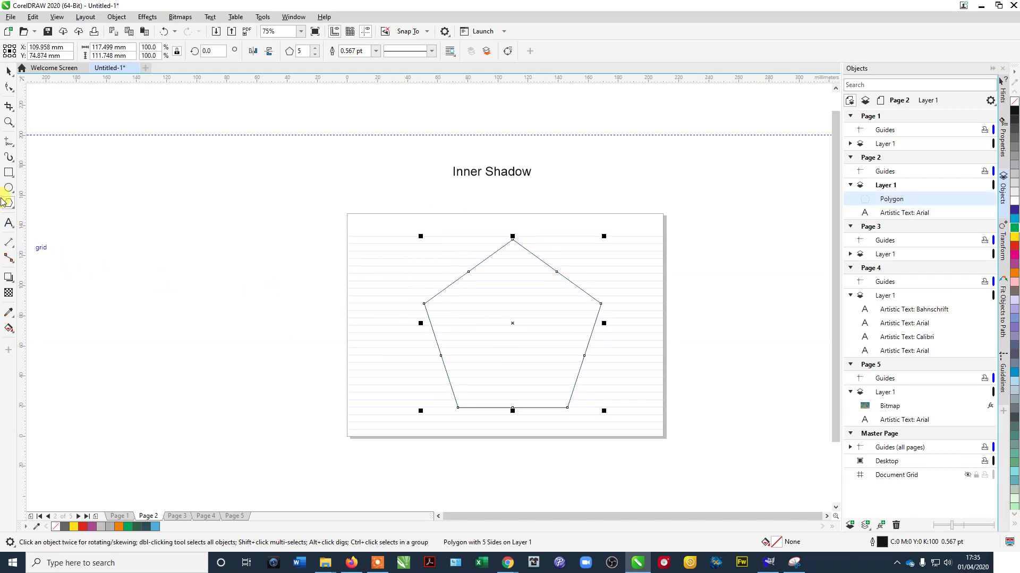
click(8, 174)
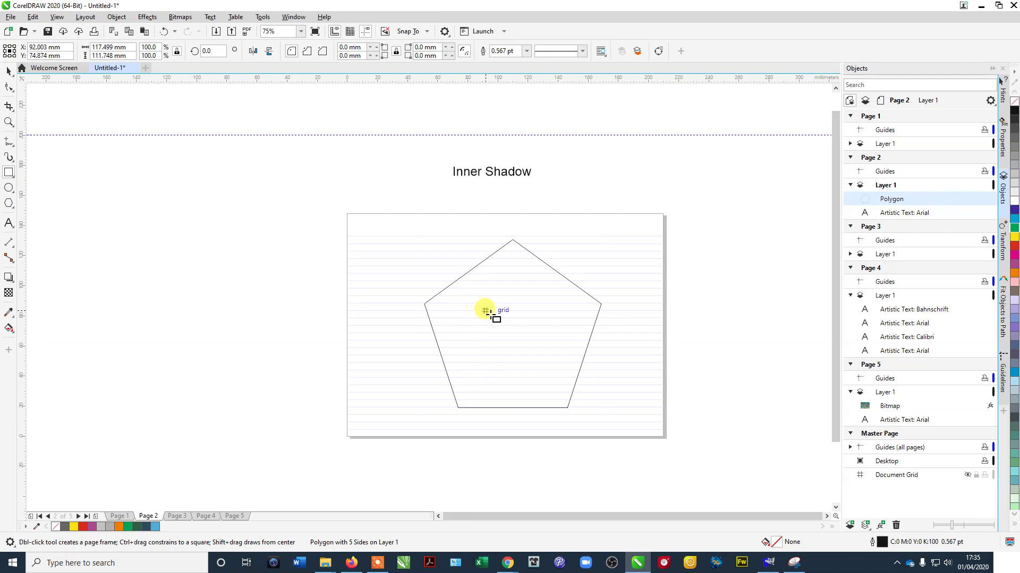
drag(486, 311, 538, 363)
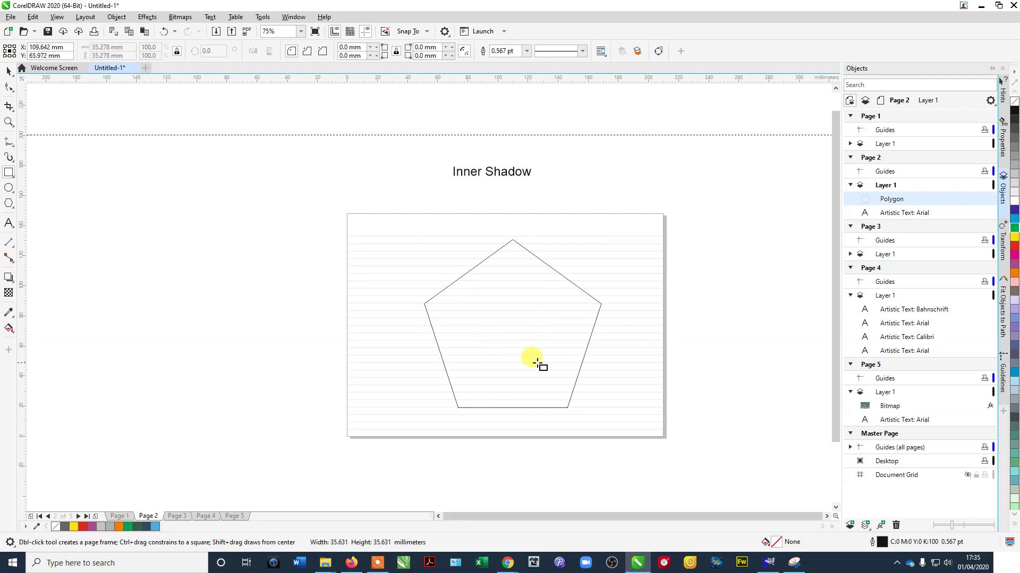
click(8, 70)
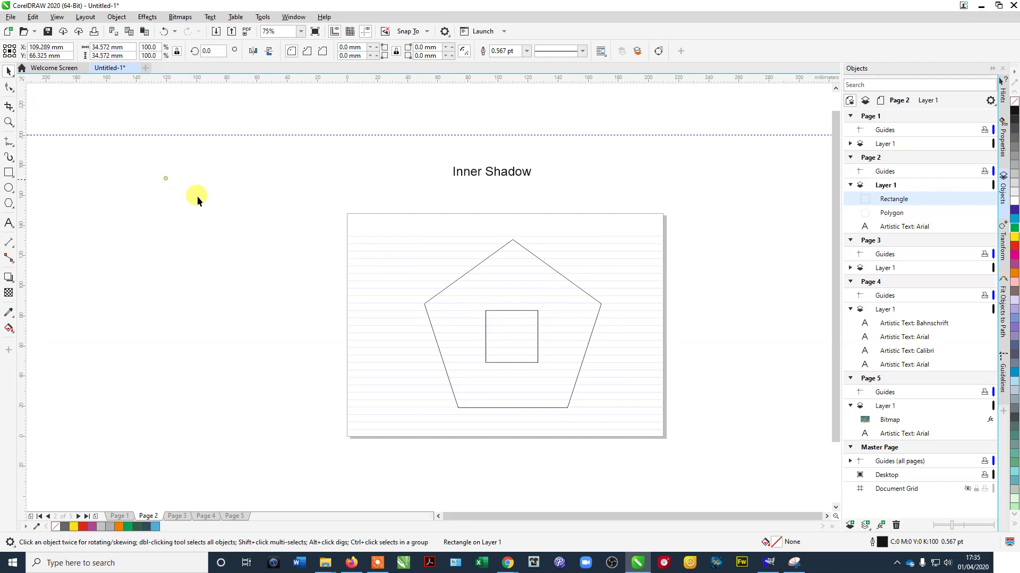
drag(239, 206, 597, 381)
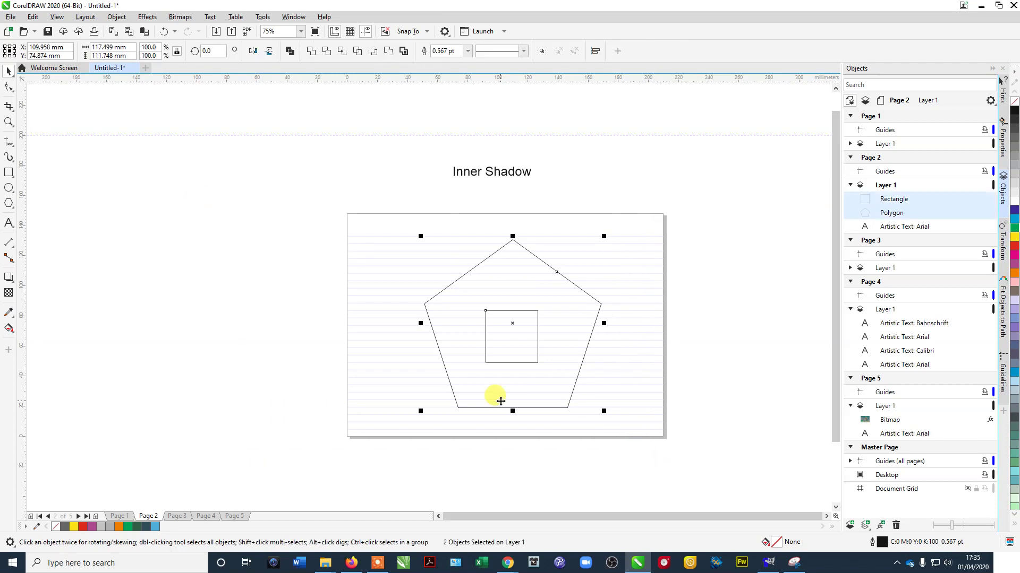
key(e)
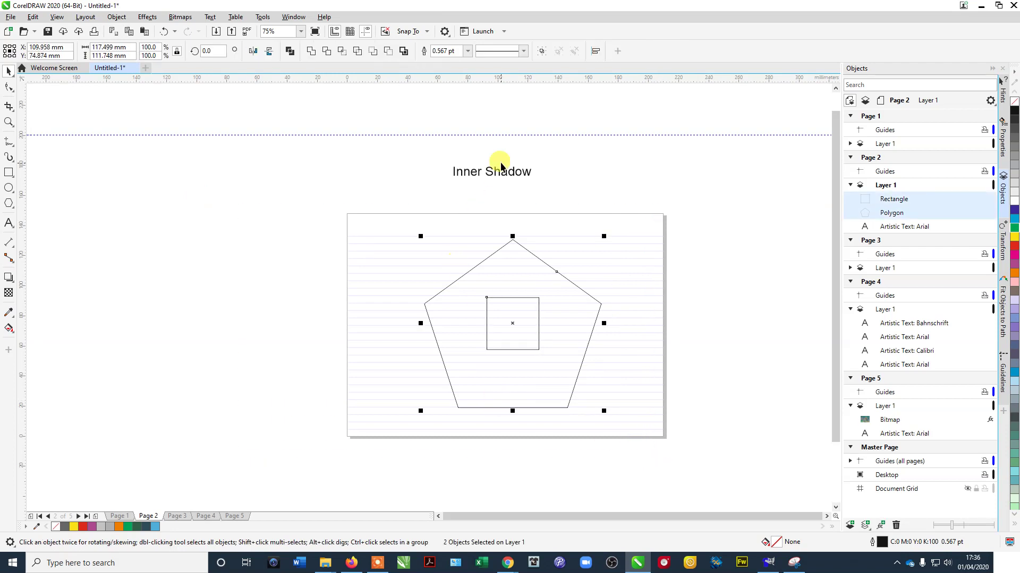
click(11, 286)
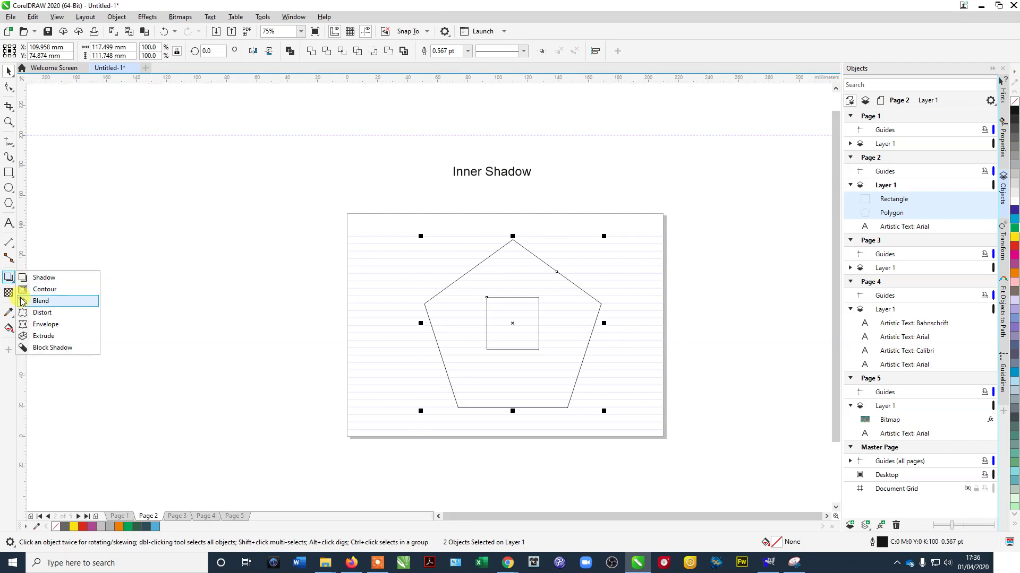
Step: Blend the pentagon into the inner square and set the blend to 8 steps
click(23, 301)
drag(451, 410, 514, 322)
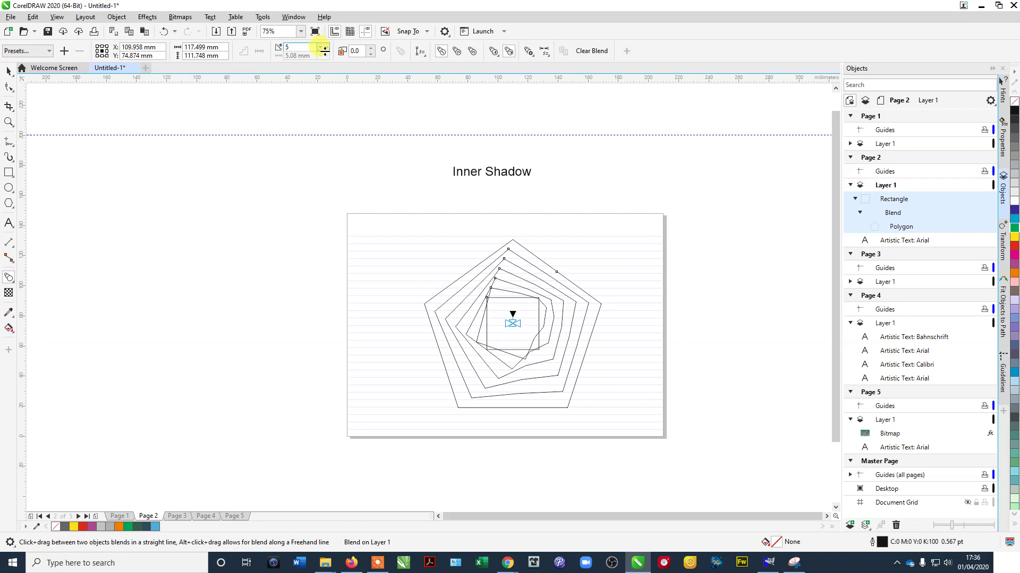
click(323, 51)
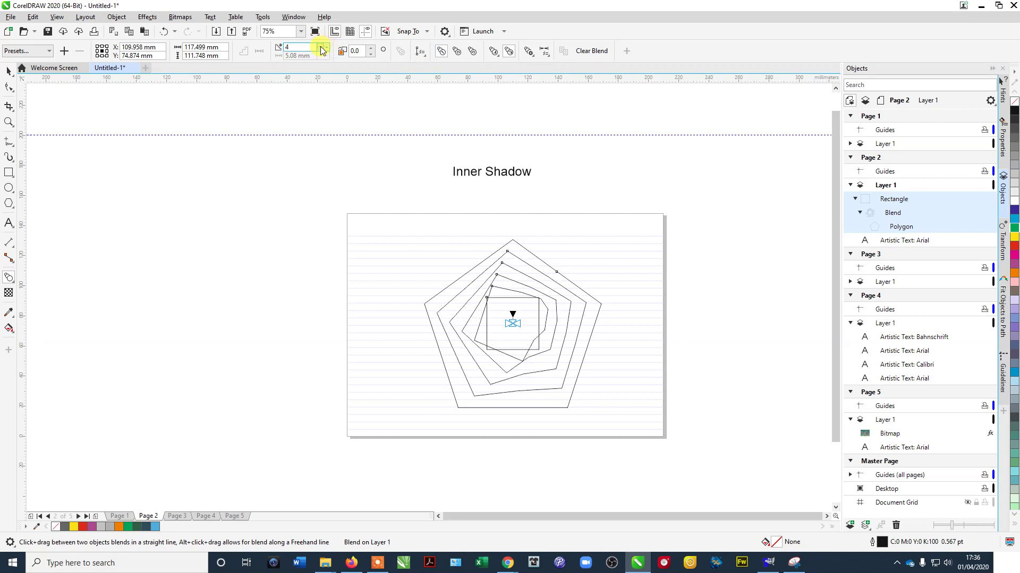
click(322, 52)
click(322, 52)
click(322, 52)
click(326, 49)
click(326, 49)
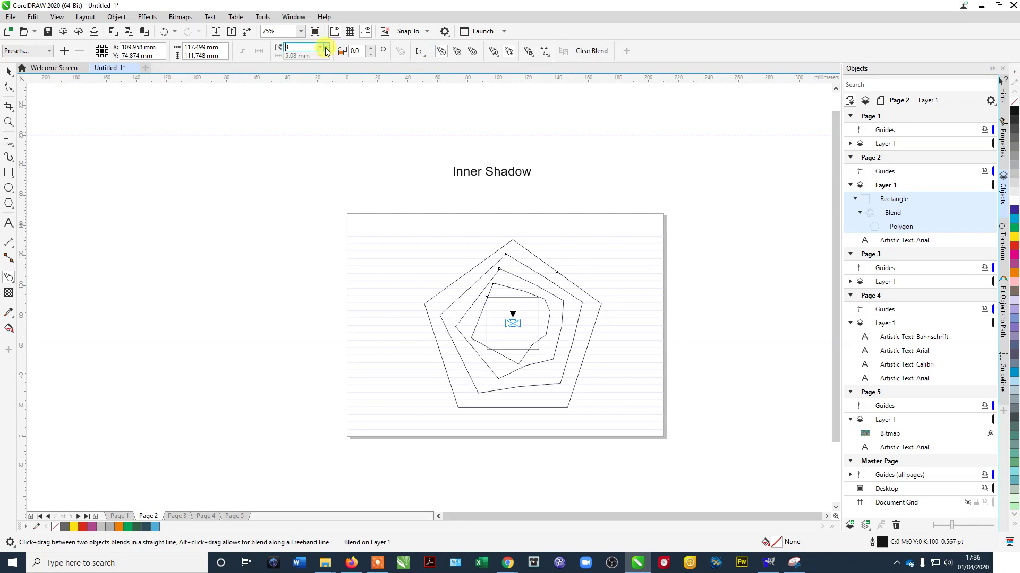
click(327, 49)
click(326, 49)
click(327, 49)
click(327, 49)
click(327, 49)
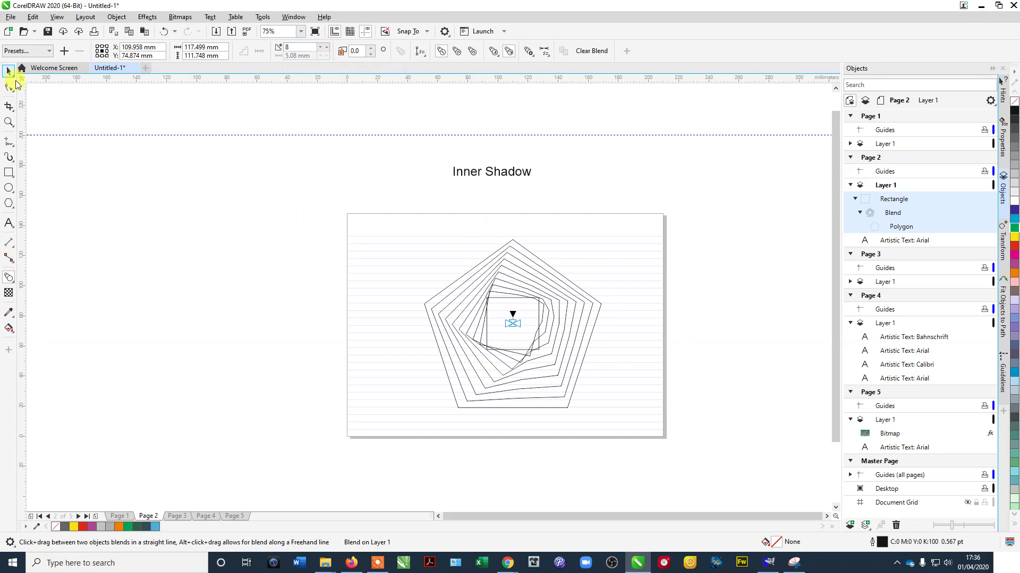
click(9, 72)
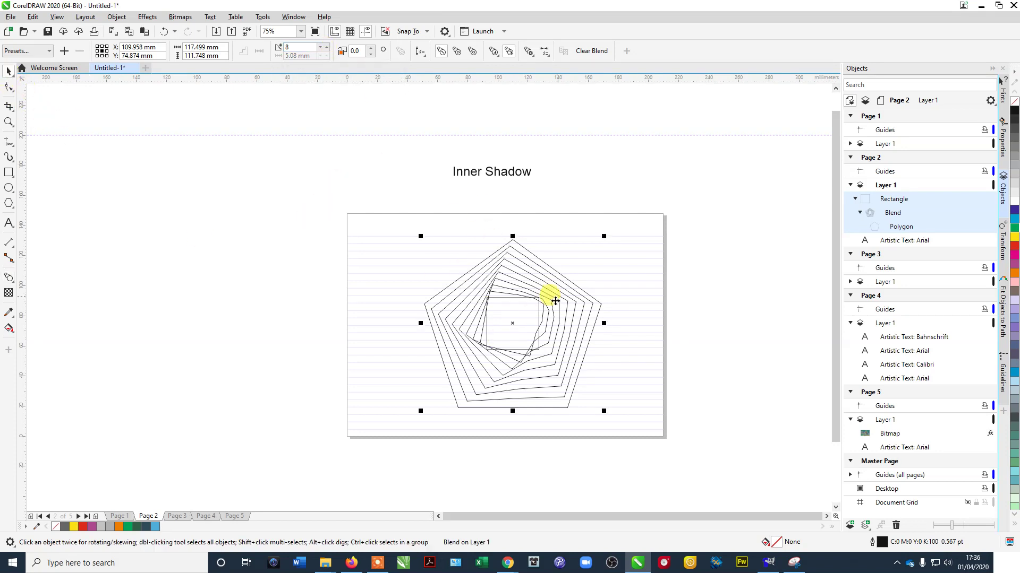
Step: Fill the blend yellow and the inner square orange, then reselect the blend
click(1014, 237)
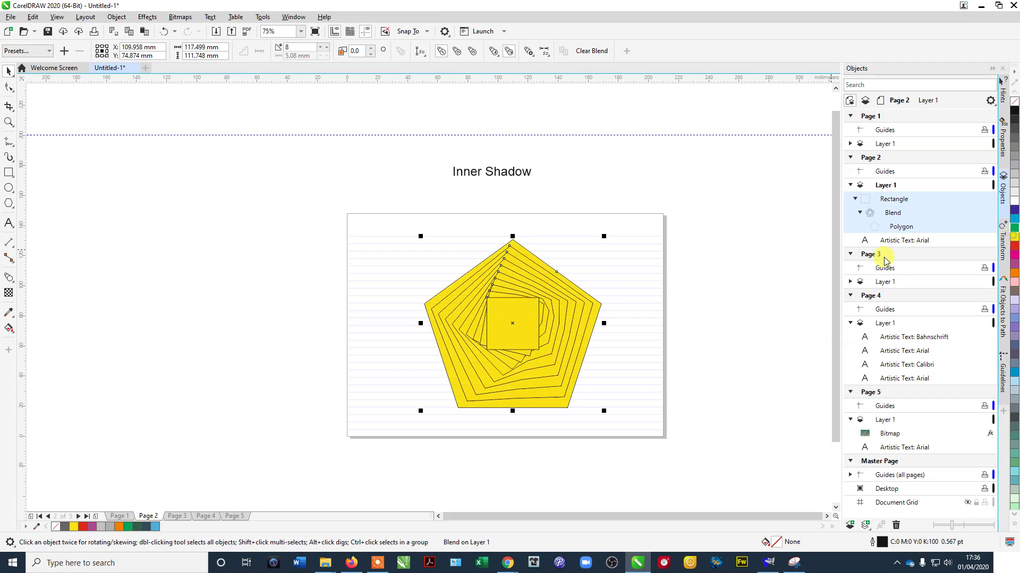
click(672, 181)
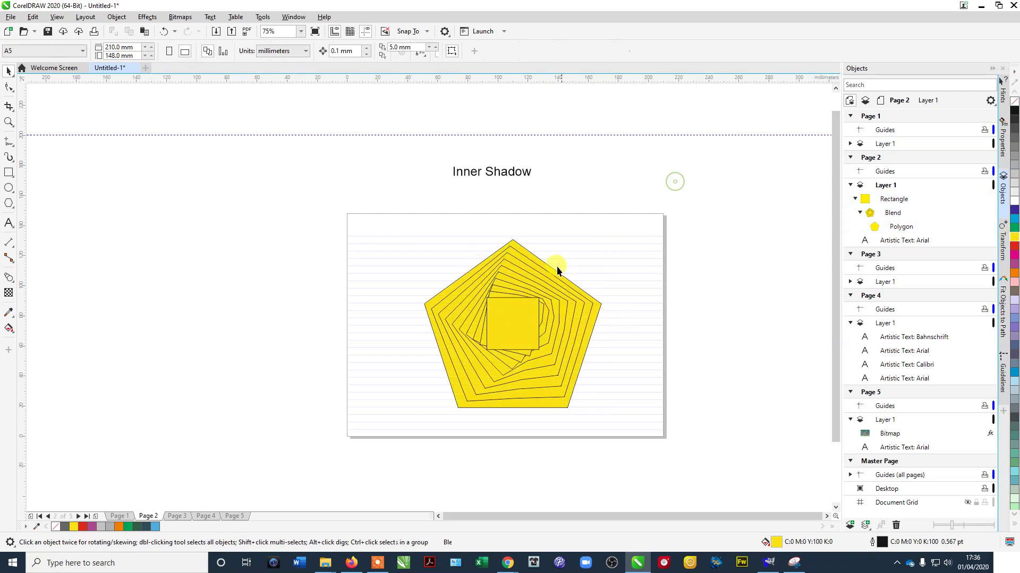
click(516, 313)
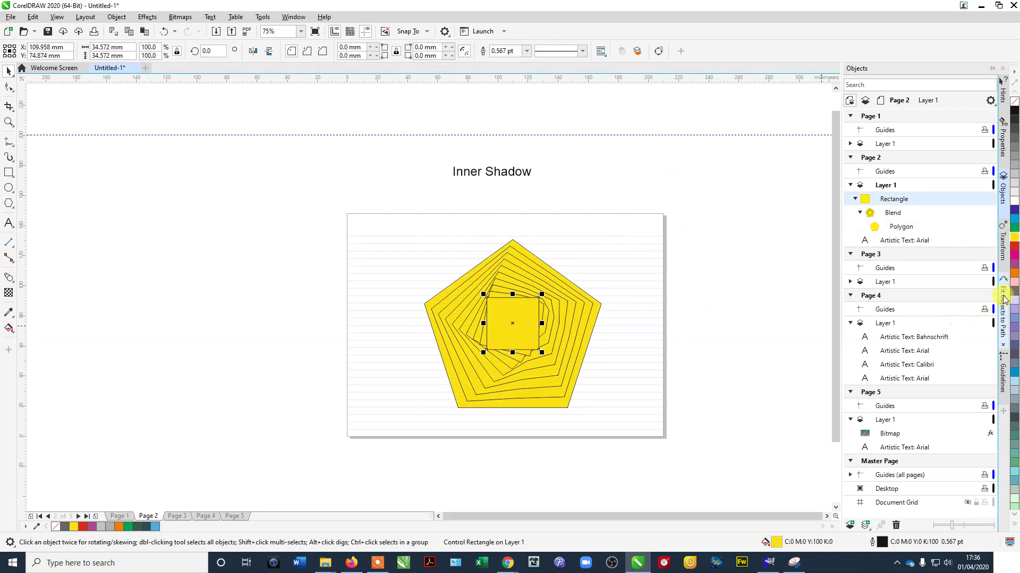
click(1014, 274)
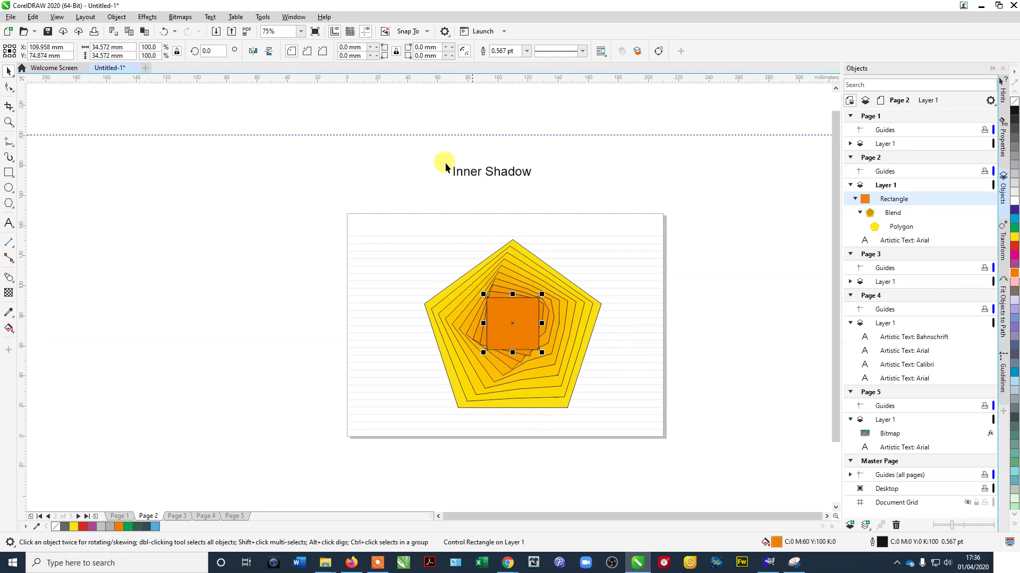
click(557, 295)
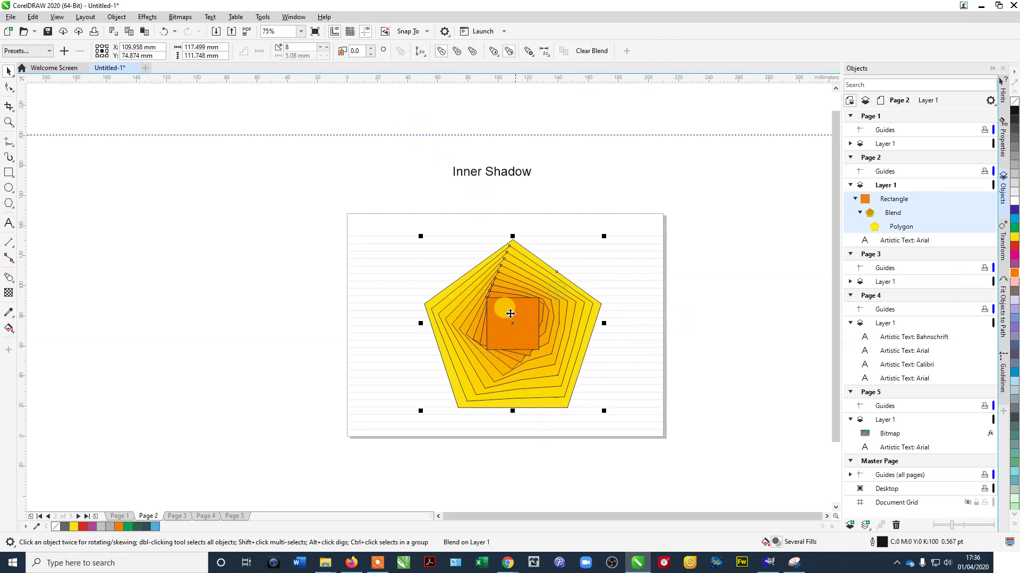
Step: Try the clockwise colour path and the object and colour acceleration sliders, then return to a direct blend
click(472, 51)
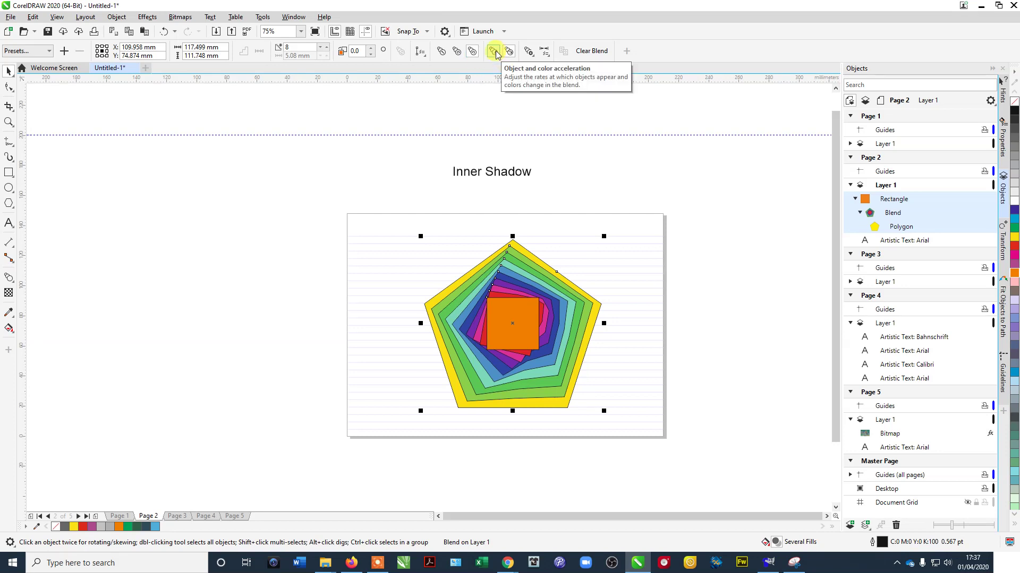
click(494, 51)
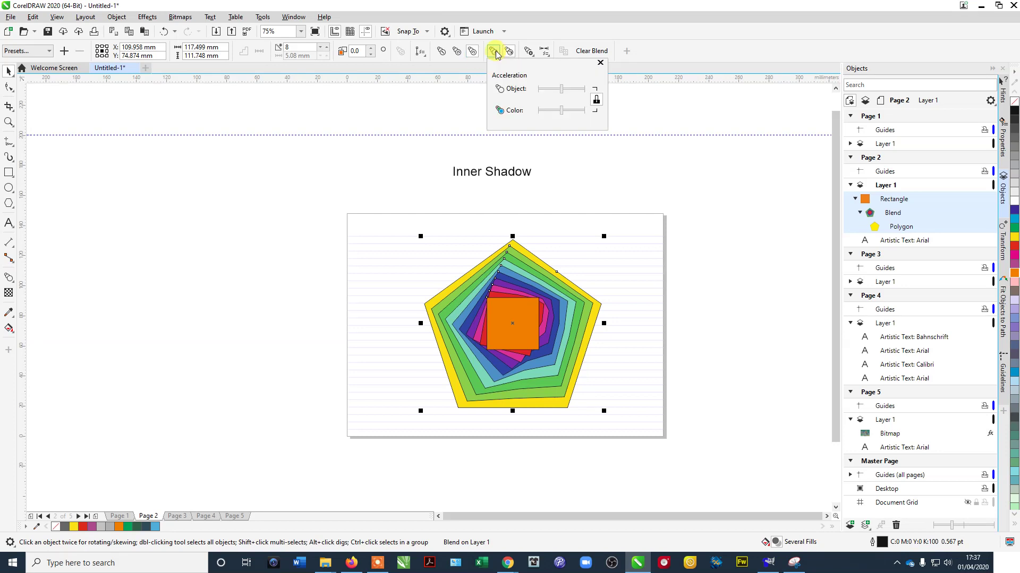
click(552, 90)
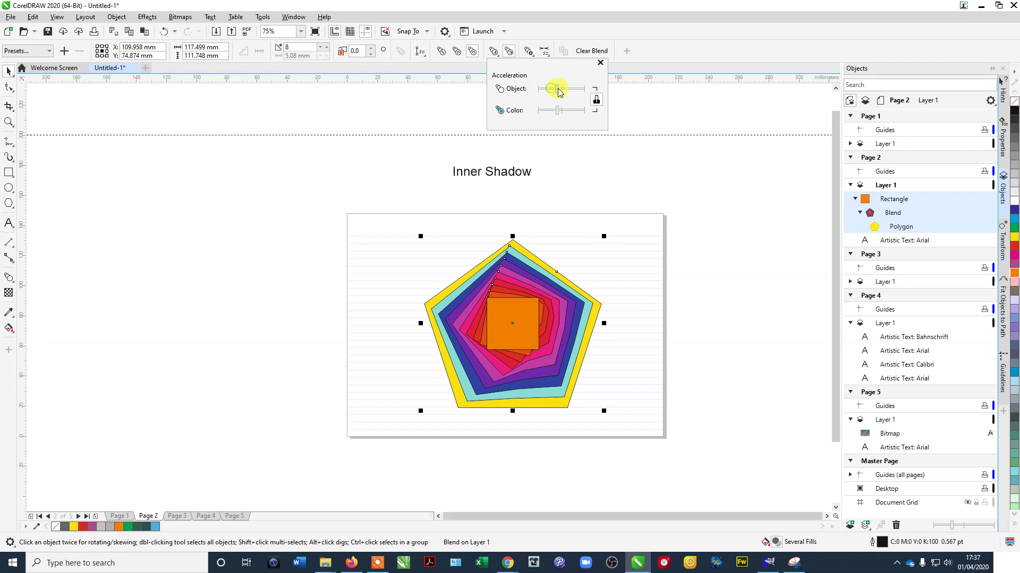
mouse_move(558, 91)
mouse_down()
mouse_move(577, 89)
mouse_move(551, 115)
mouse_move(577, 89)
mouse_up()
click(596, 100)
click(569, 111)
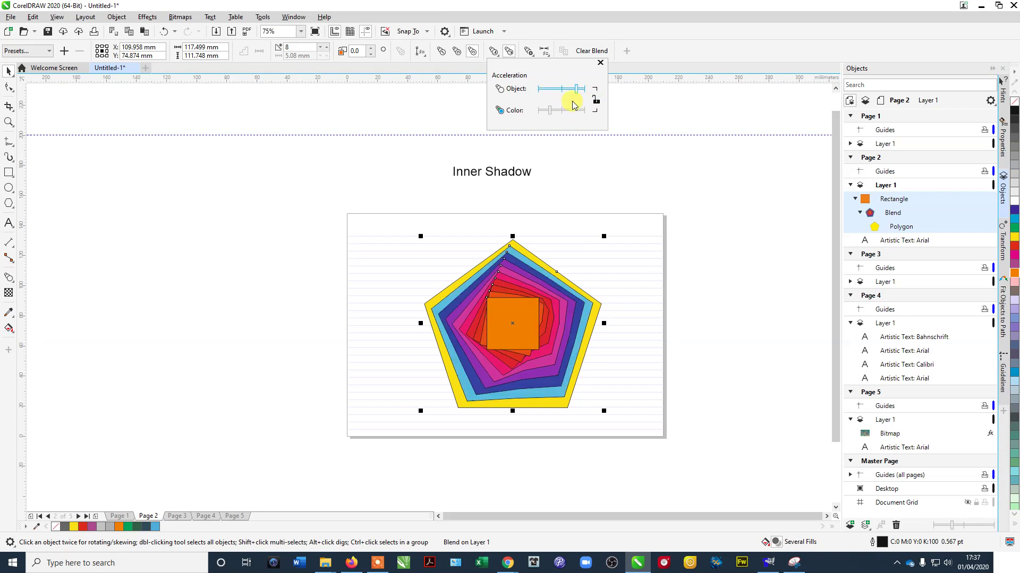
click(595, 100)
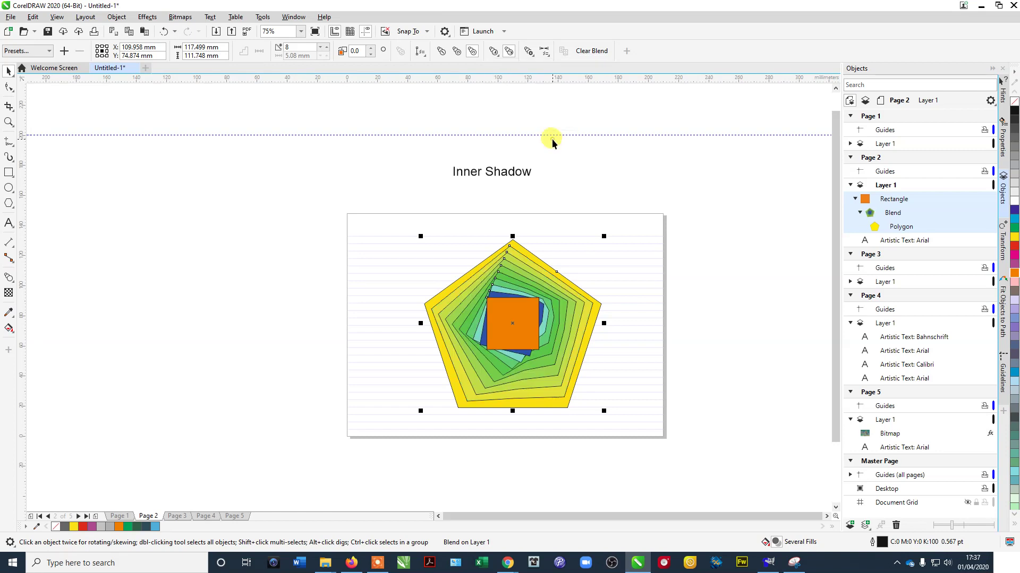
click(442, 51)
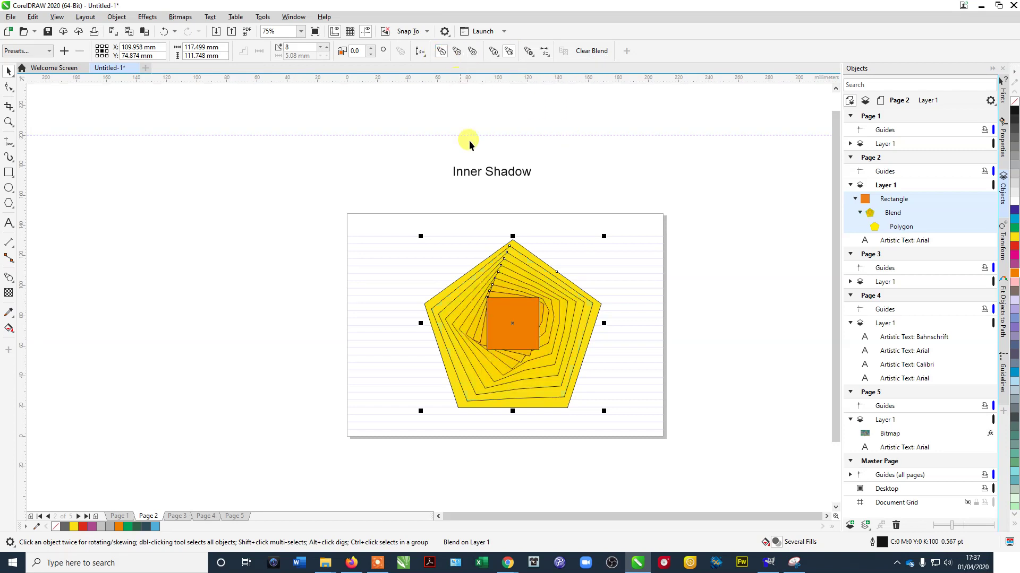
Step: Remove the blend's outlines and compare the rainbow path, keeping the direct yellow-to-orange blend
right_click(1014, 102)
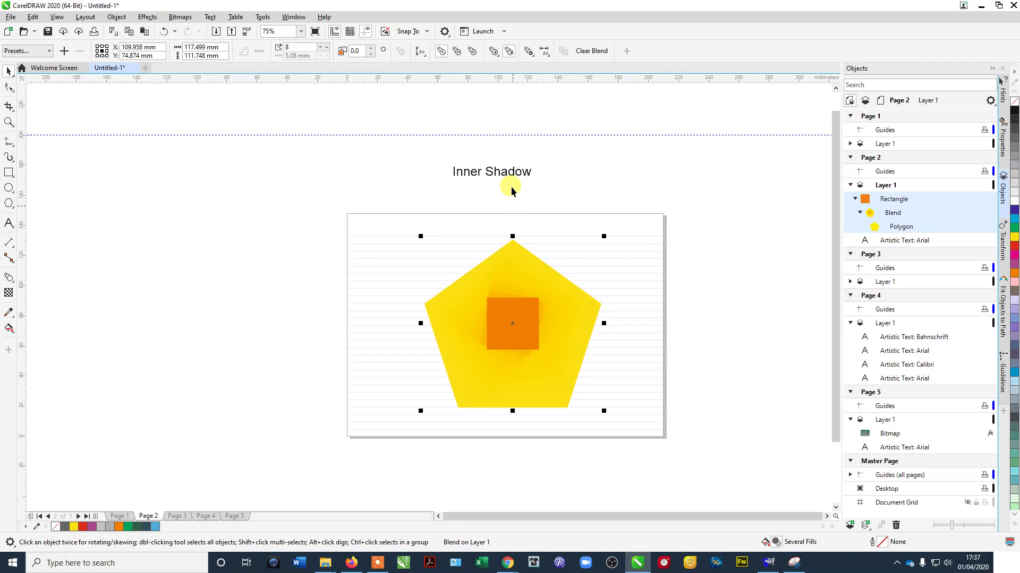
click(471, 51)
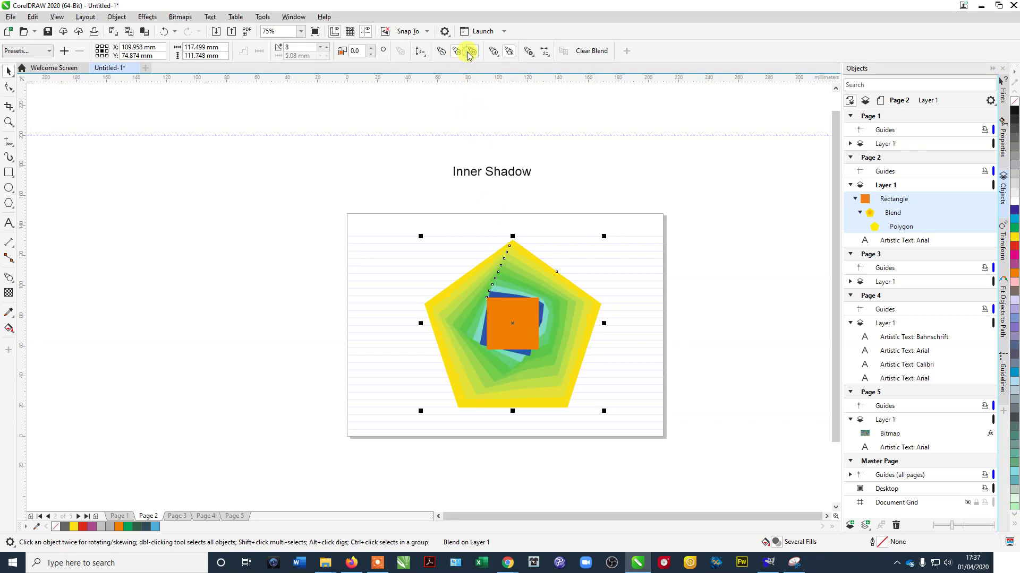
click(456, 51)
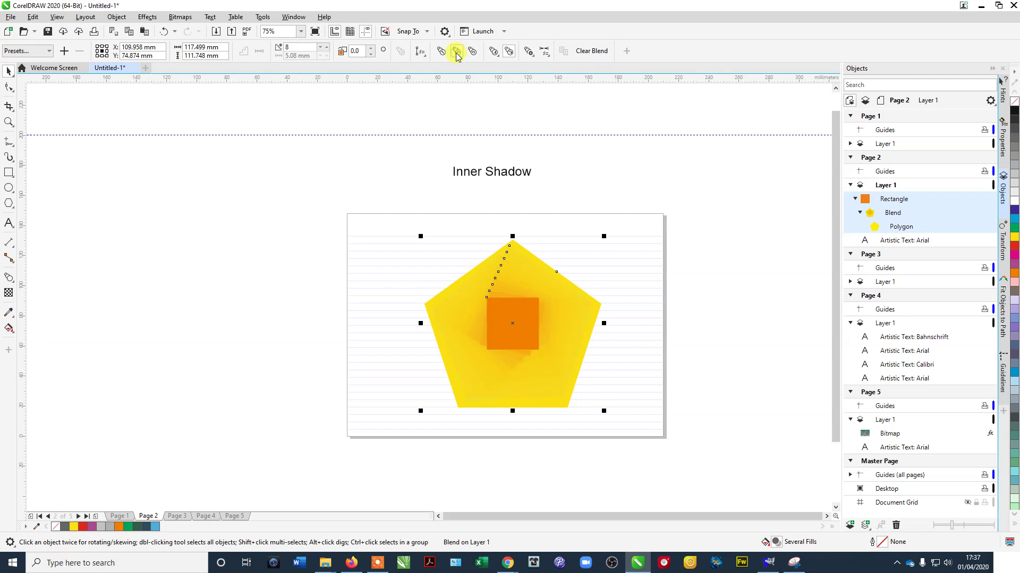
click(471, 51)
click(457, 52)
click(626, 182)
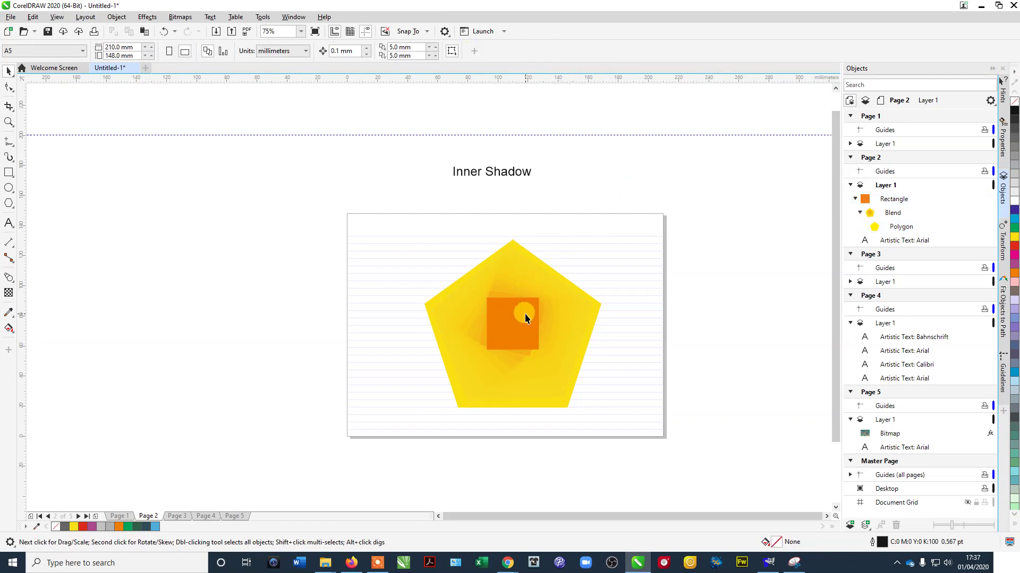
click(525, 316)
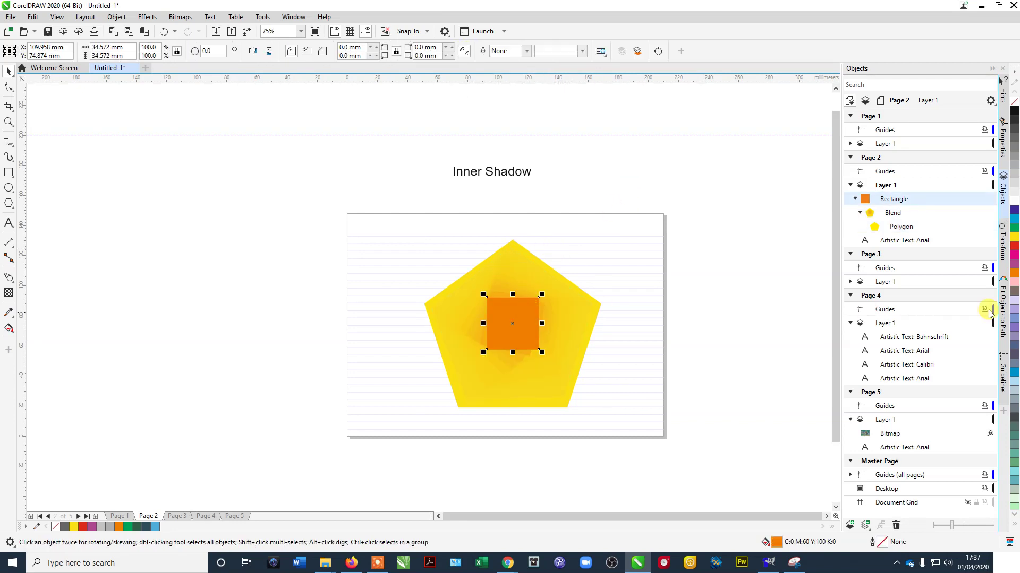
Step: Colour the inner square red and select the blend group
click(1014, 248)
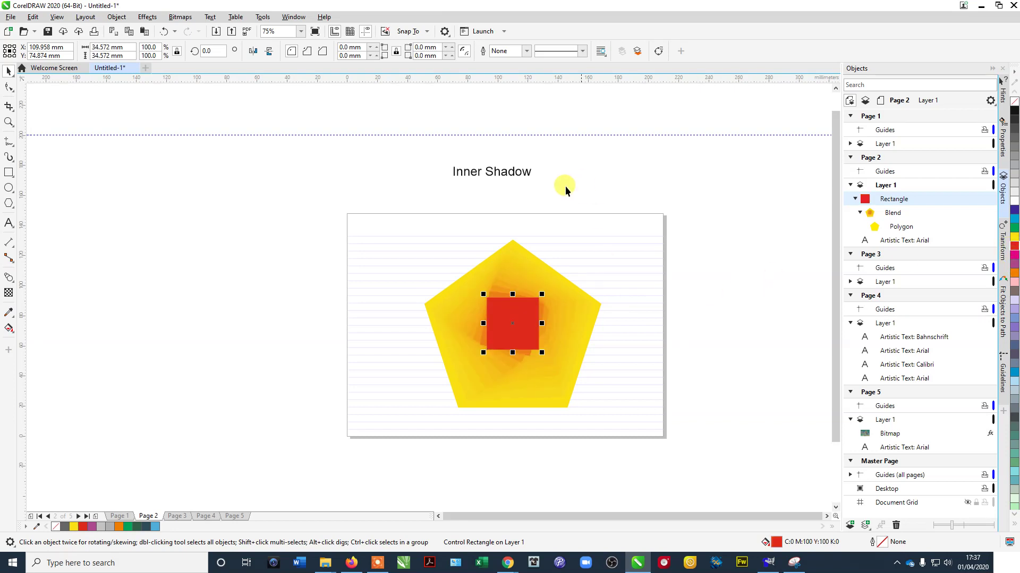
click(578, 177)
click(524, 252)
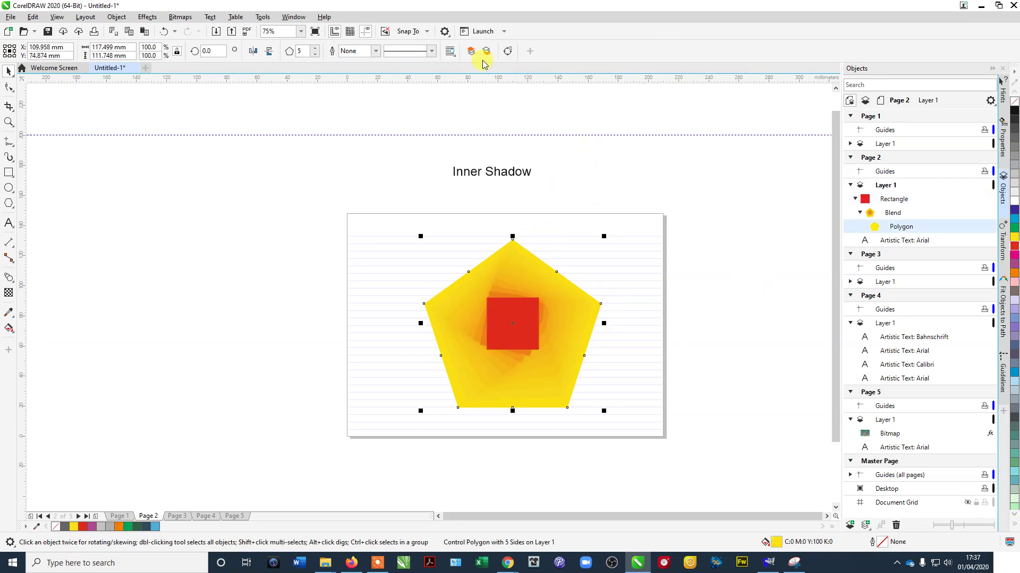
click(521, 353)
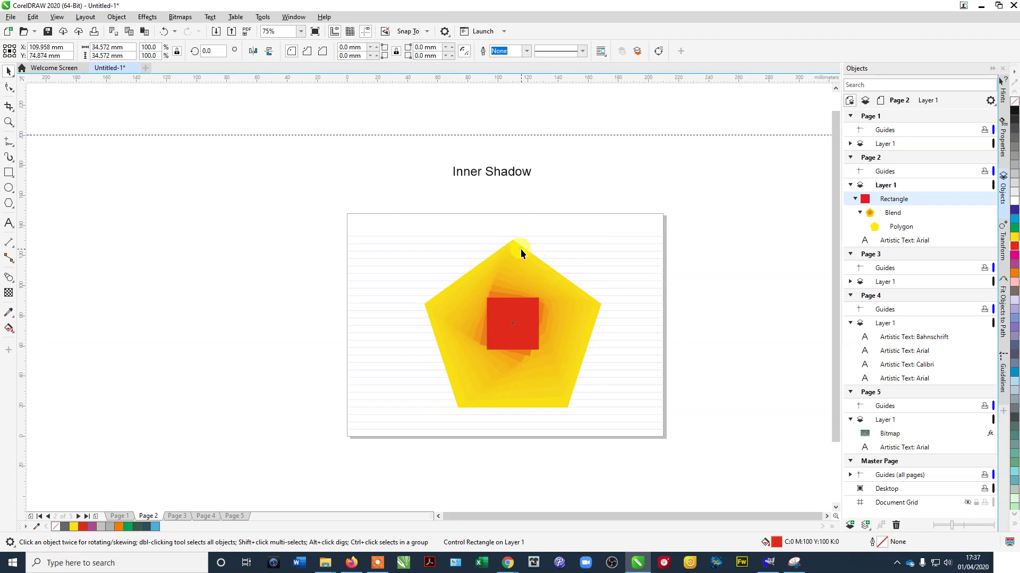
click(521, 249)
click(502, 283)
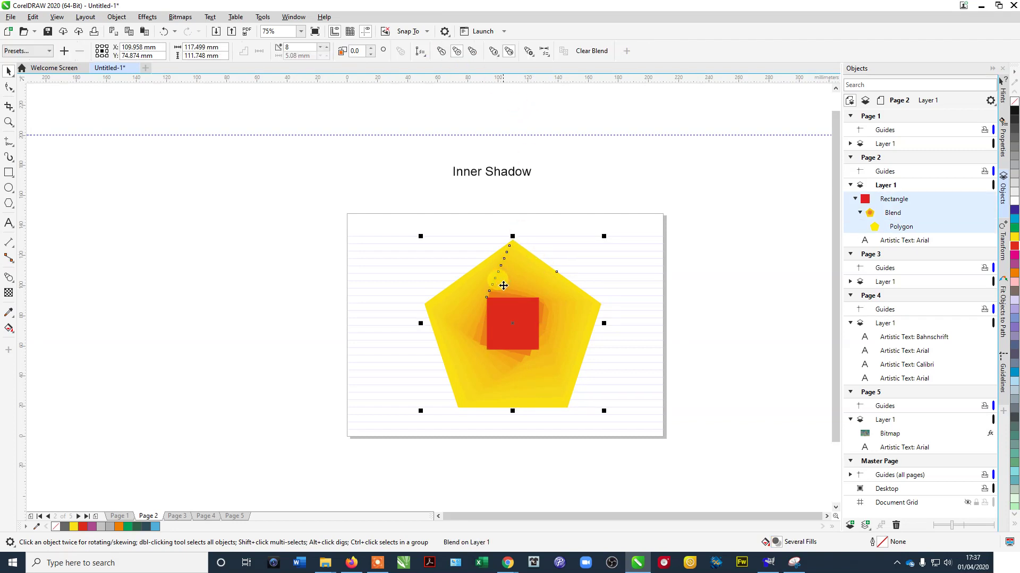
Step: Unlink object and colour acceleration and lower the object acceleration to spread the bands
click(529, 53)
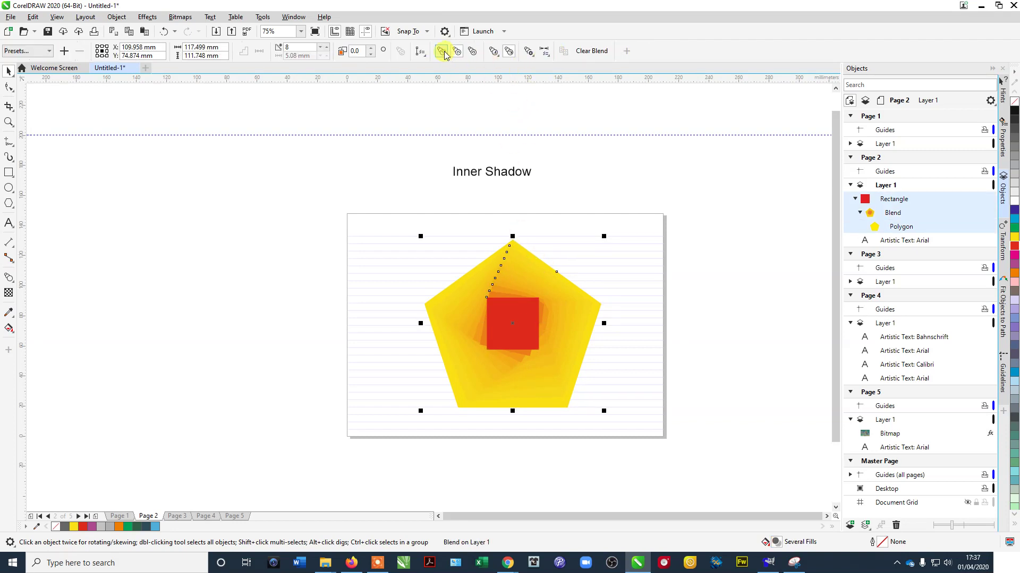
click(493, 51)
click(597, 92)
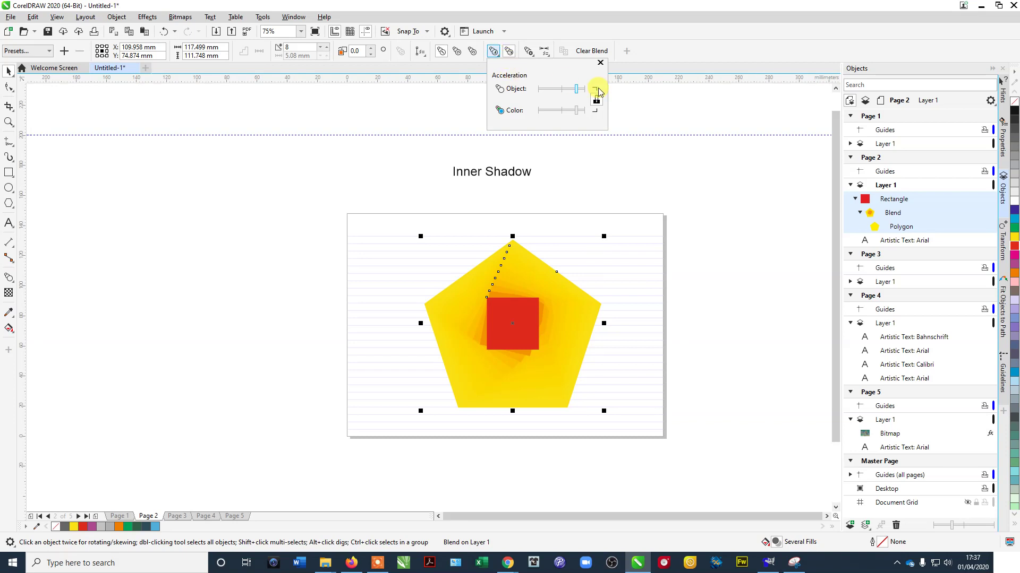
drag(579, 98, 559, 93)
click(585, 164)
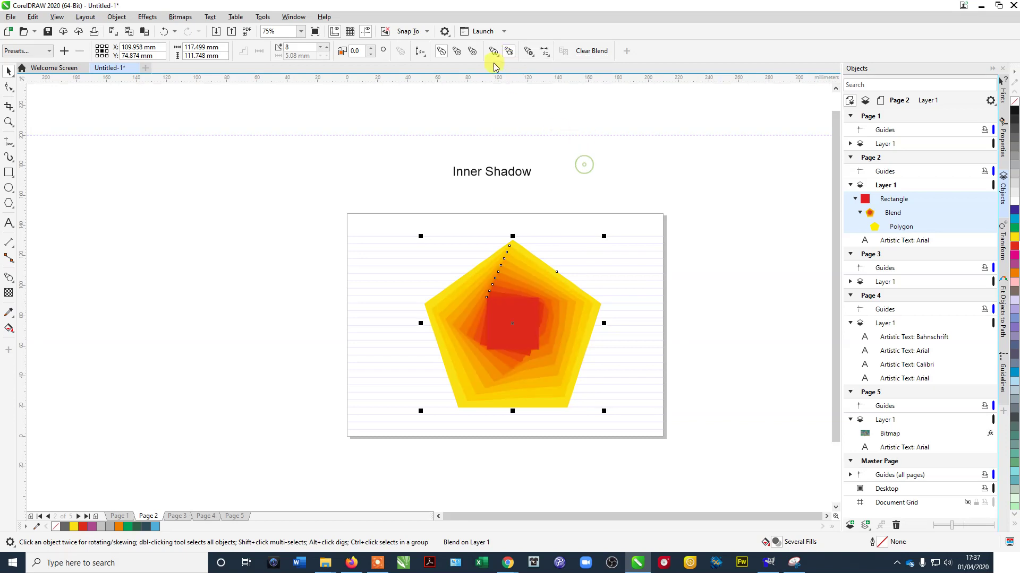
click(520, 160)
click(488, 335)
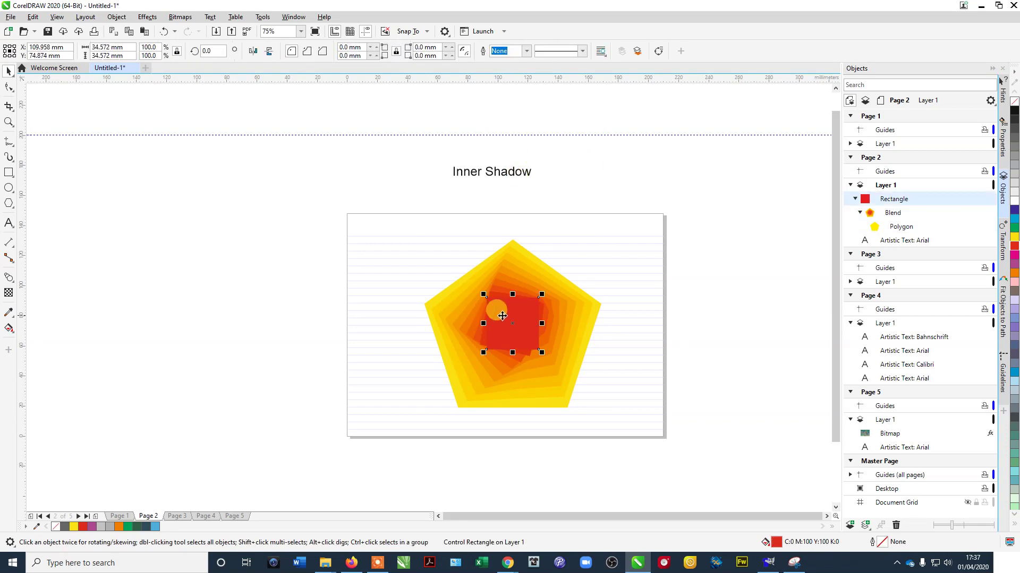
Step: Shrink the red square by dragging its corner handle inward
drag(540, 294, 496, 350)
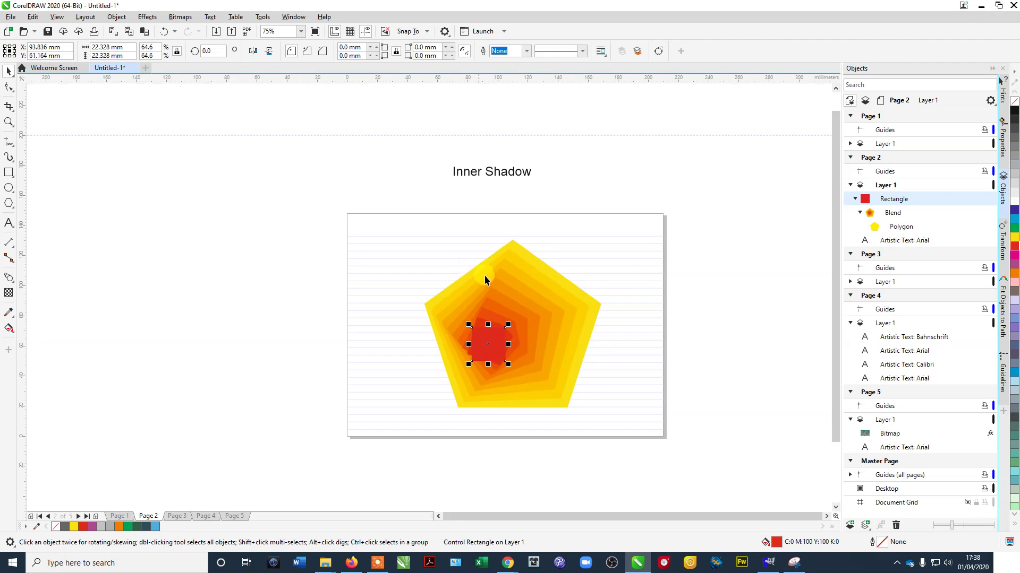
click(485, 276)
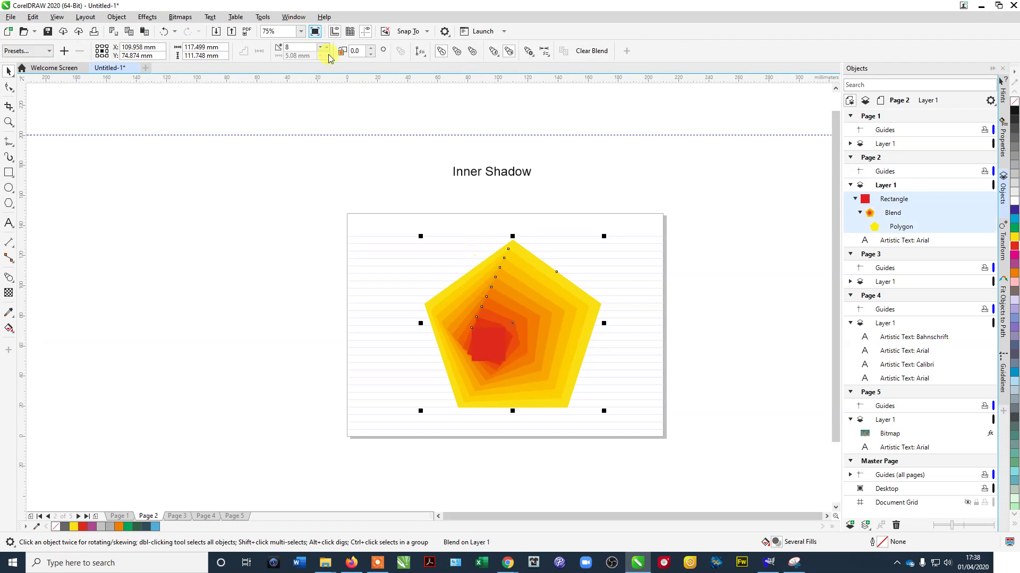
click(555, 225)
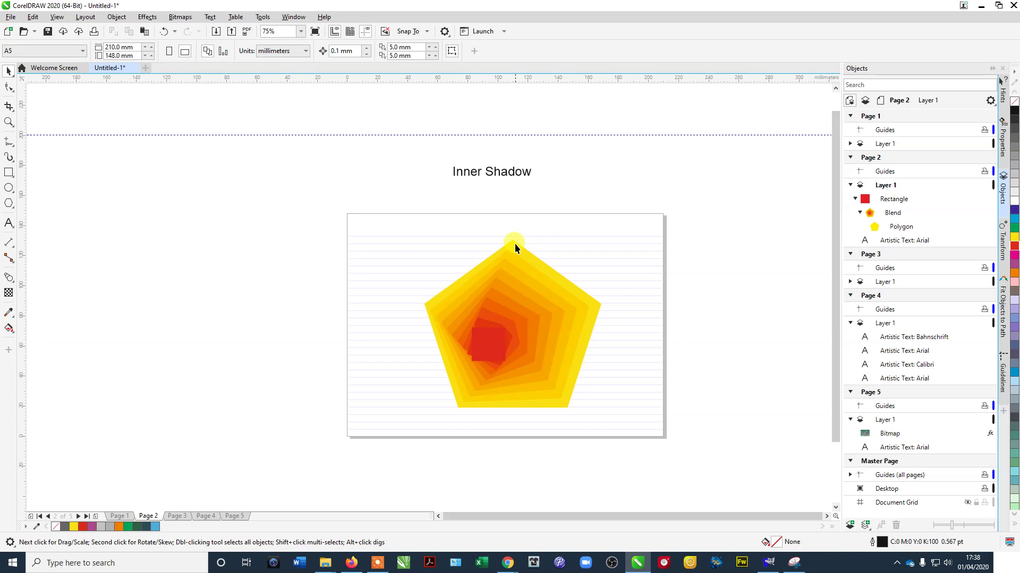
Step: Add five more sides to the outer pentagon control shape
click(515, 243)
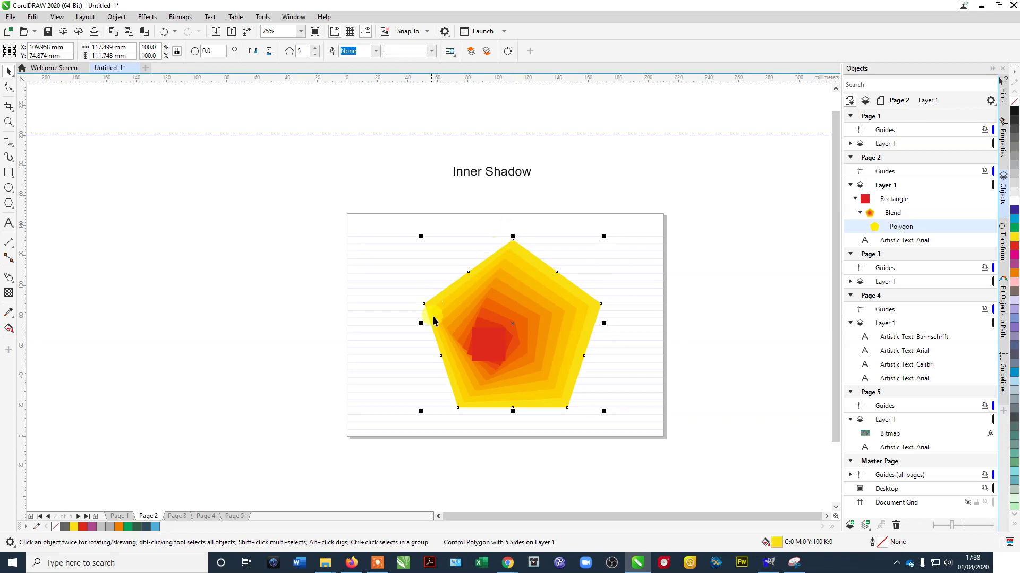
click(318, 49)
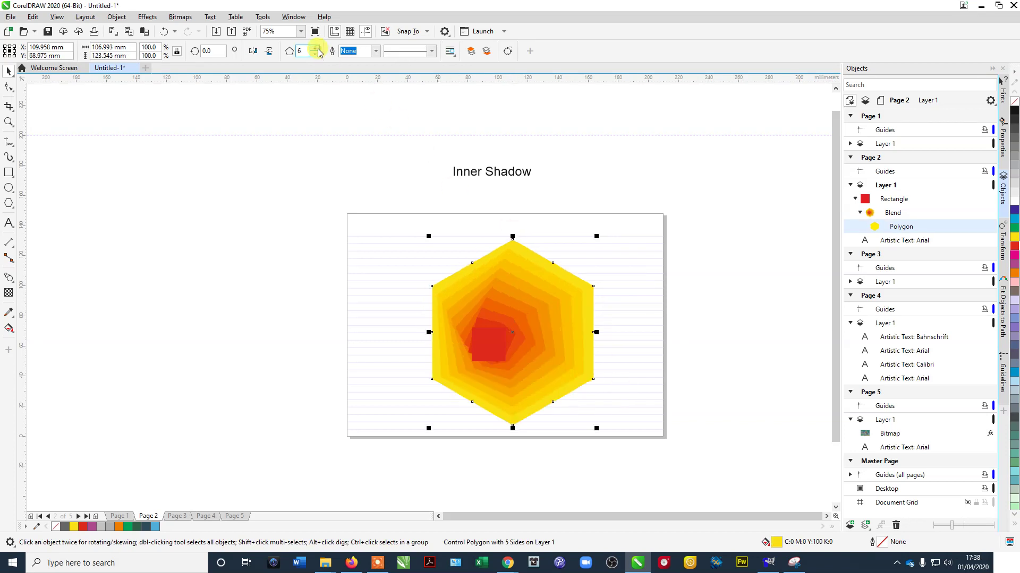
click(318, 49)
click(317, 48)
click(318, 49)
click(318, 48)
click(317, 48)
click(318, 48)
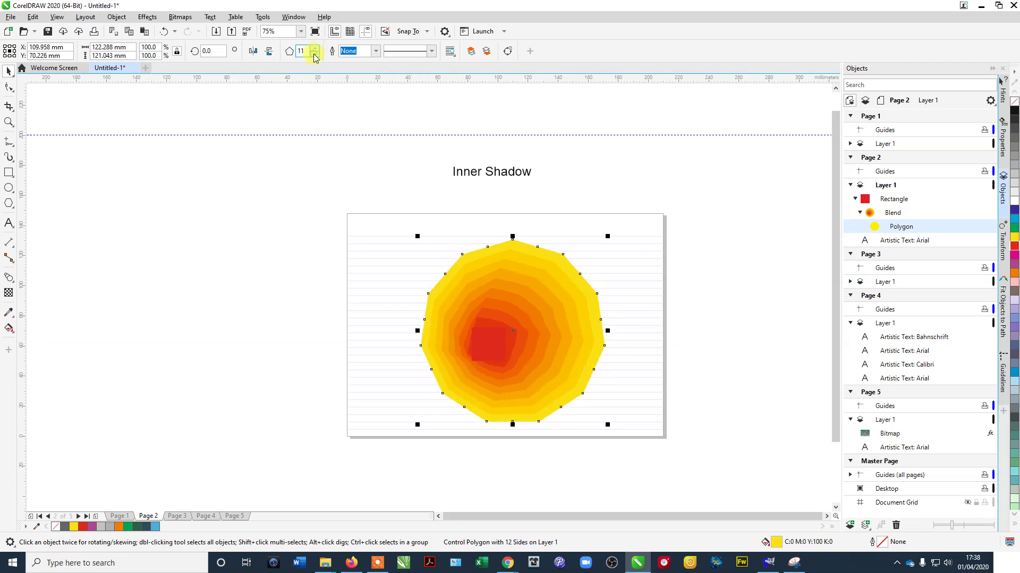
click(9, 88)
Step: Pull a polygon node inward to form a star, then move the blend slightly up
drag(448, 261, 544, 305)
scroll(532, 345, up, 2)
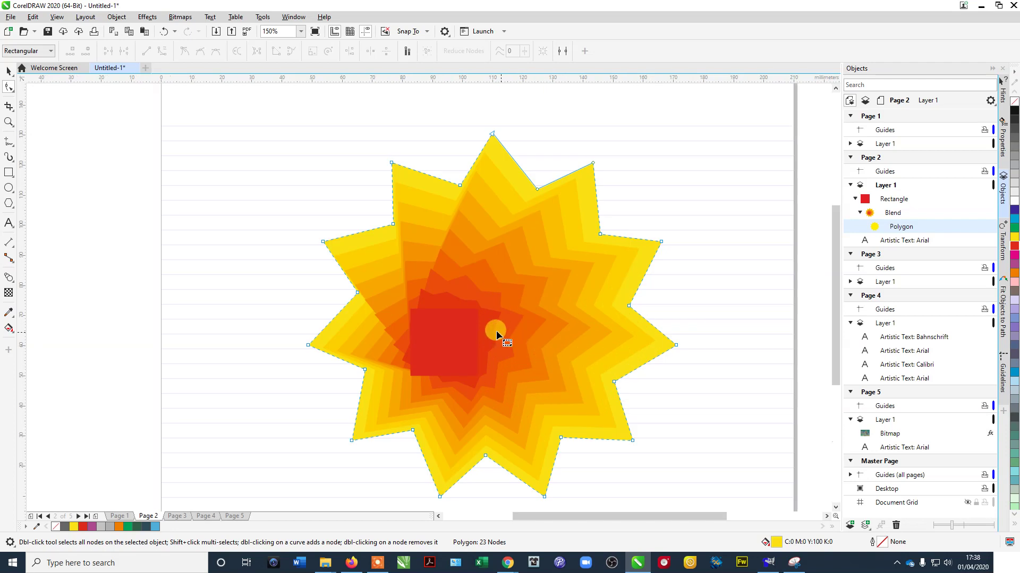
scroll(496, 330, down, 2)
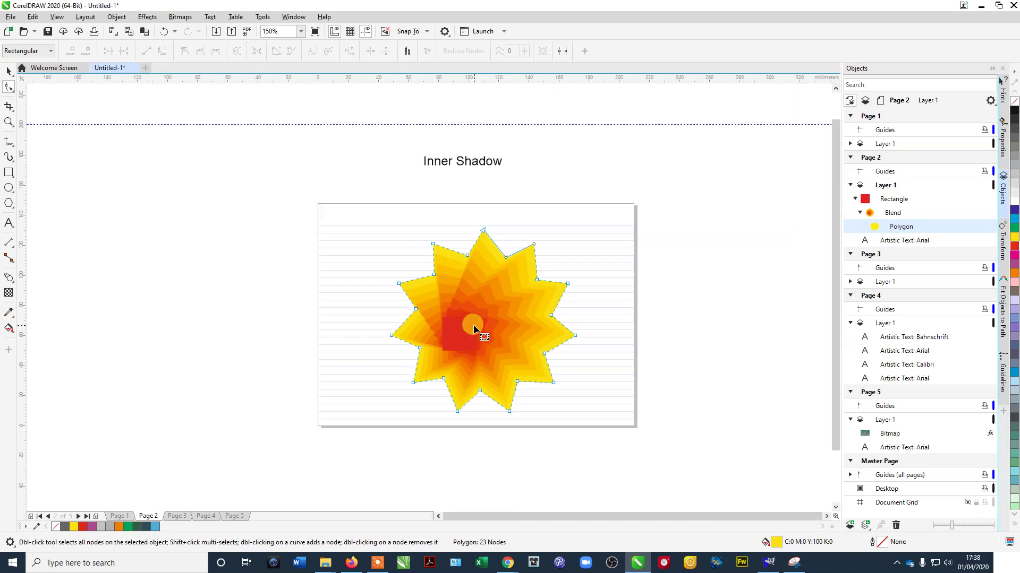
click(8, 72)
drag(543, 291, 542, 277)
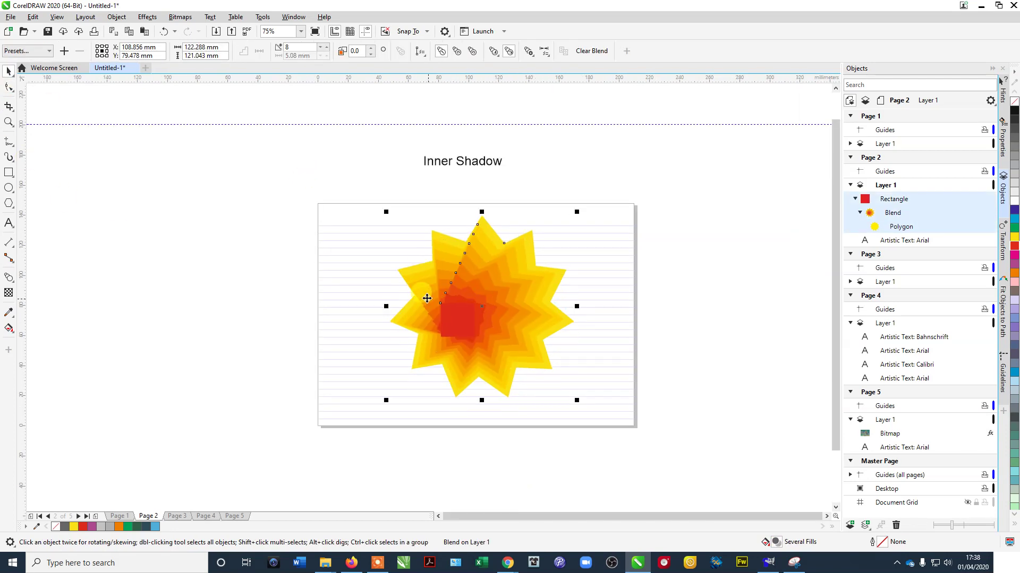
click(417, 190)
click(462, 270)
Step: Reshape the star blend with the Blend tool and select the whole blend
click(9, 277)
drag(505, 282, 471, 292)
click(353, 255)
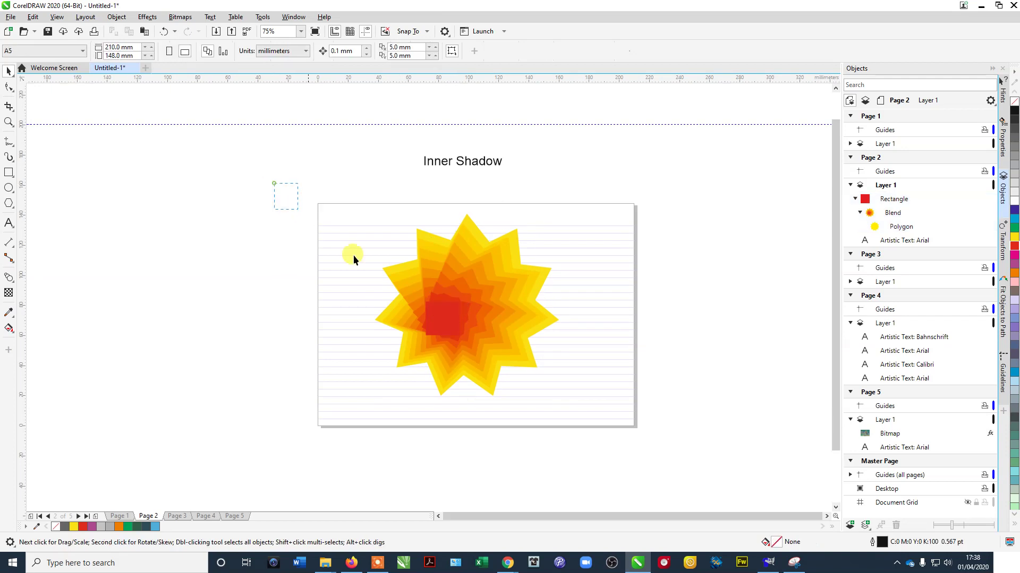
drag(614, 409, 611, 410)
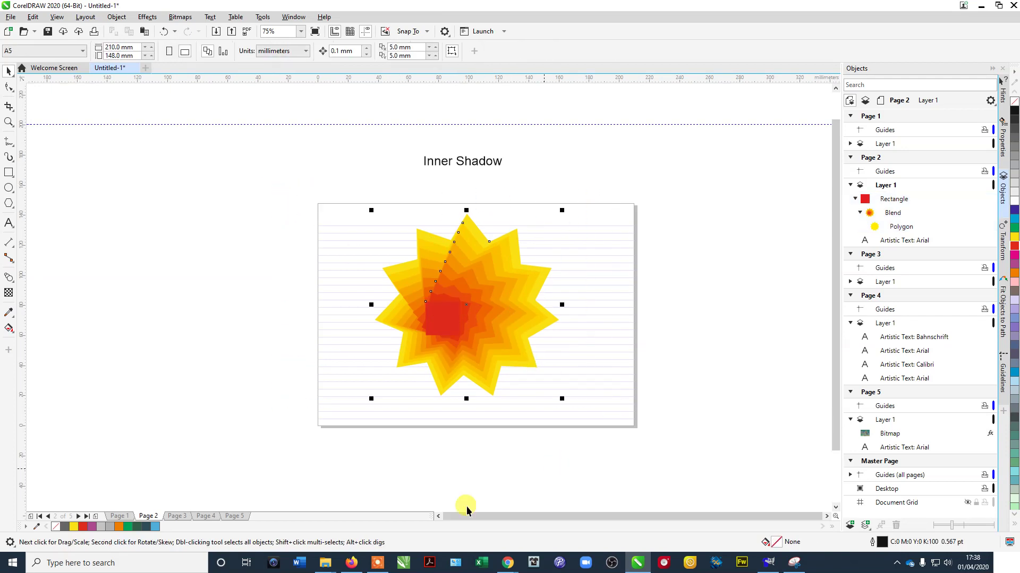
click(177, 516)
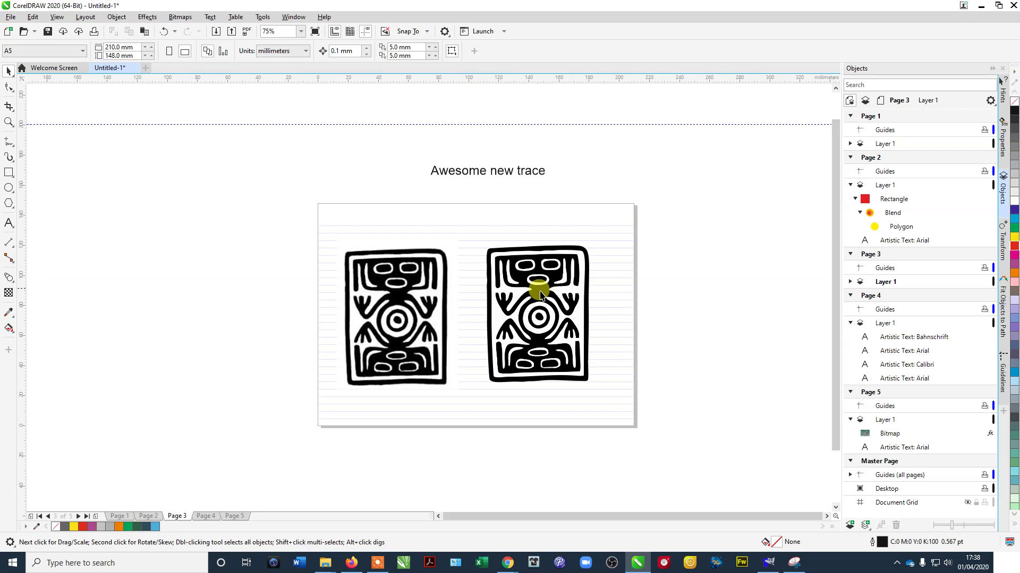
Step: Bring both tribal images into view, then move the bitmap left and the traced copy right
scroll(529, 333, up, 2)
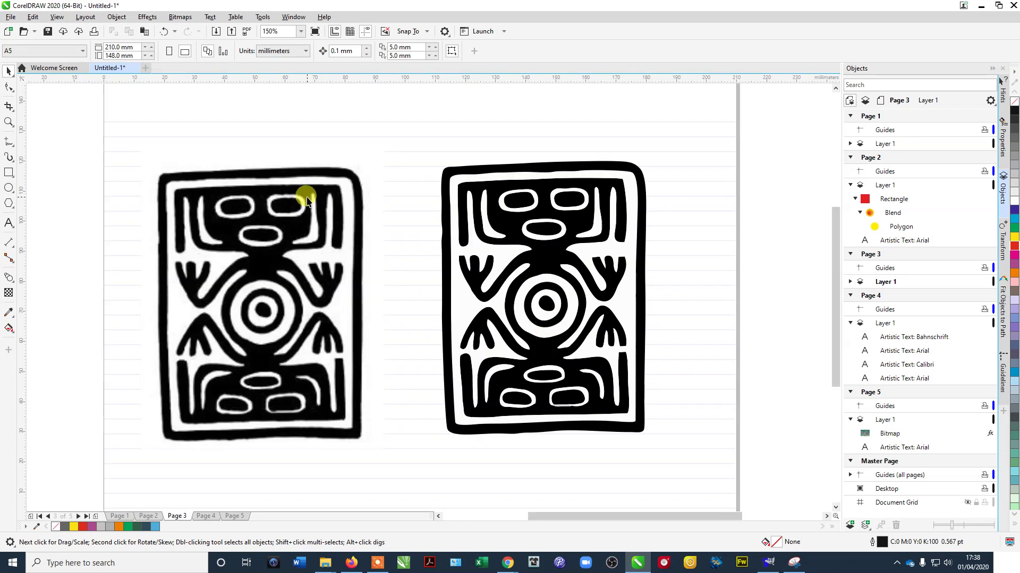
scroll(302, 202, up, 2)
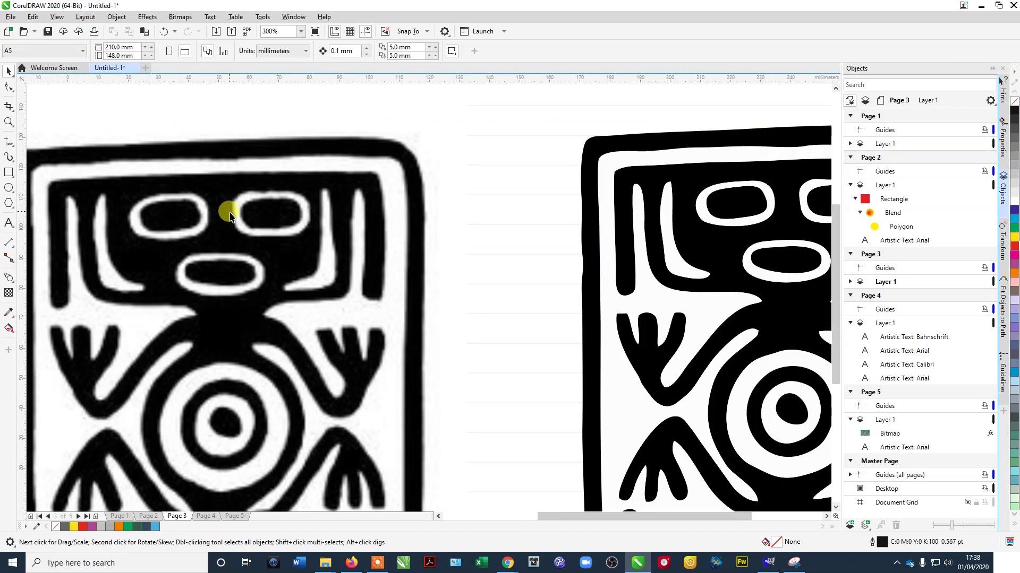
scroll(228, 213, down, 2)
scroll(174, 207, up, 2)
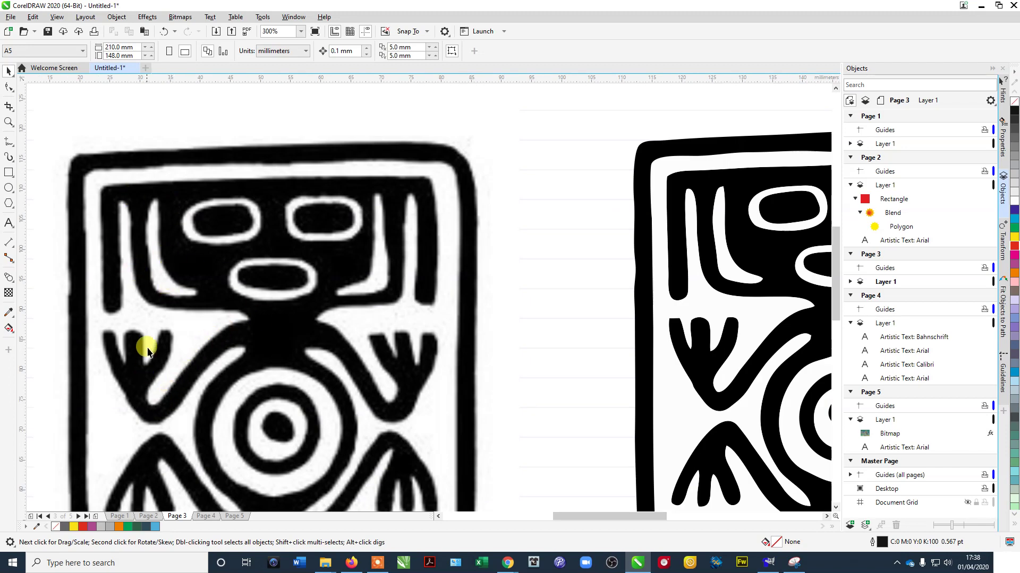
scroll(174, 333, down, 2)
drag(291, 296, 392, 212)
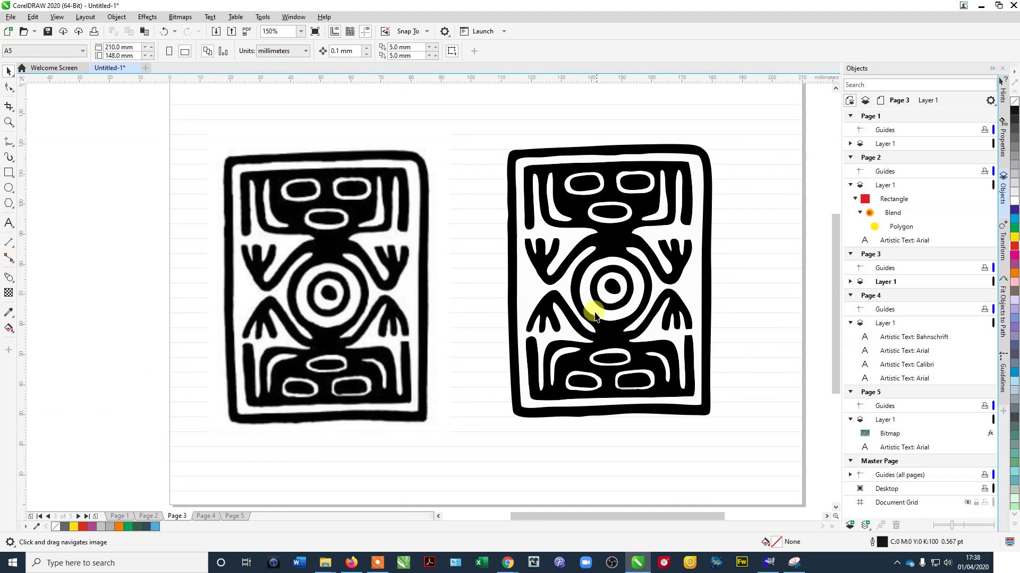
click(377, 301)
drag(375, 278, 241, 285)
mouse_move(573, 278)
mouse_down()
mouse_move(644, 280)
mouse_move(642, 268)
mouse_up()
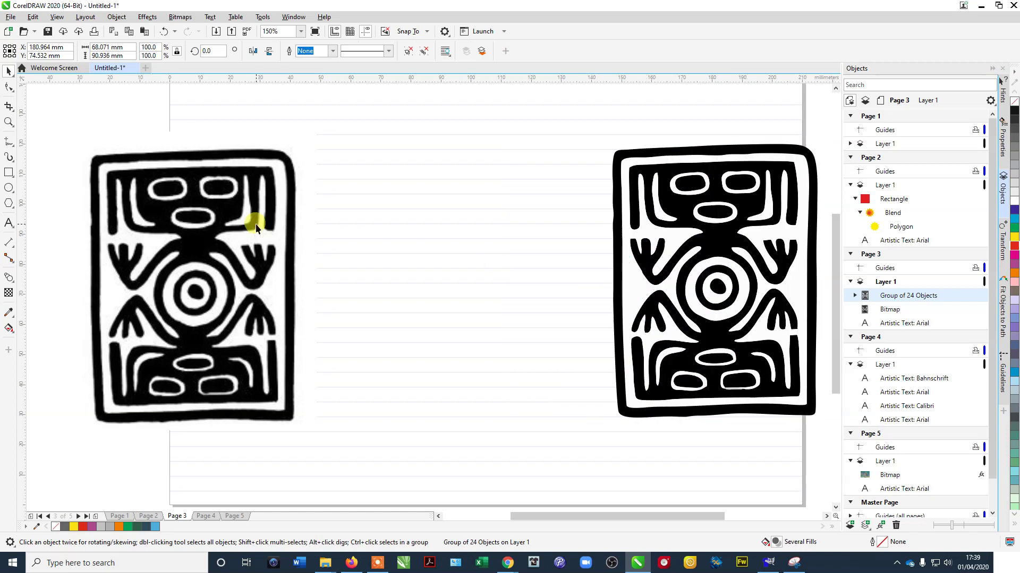
click(255, 223)
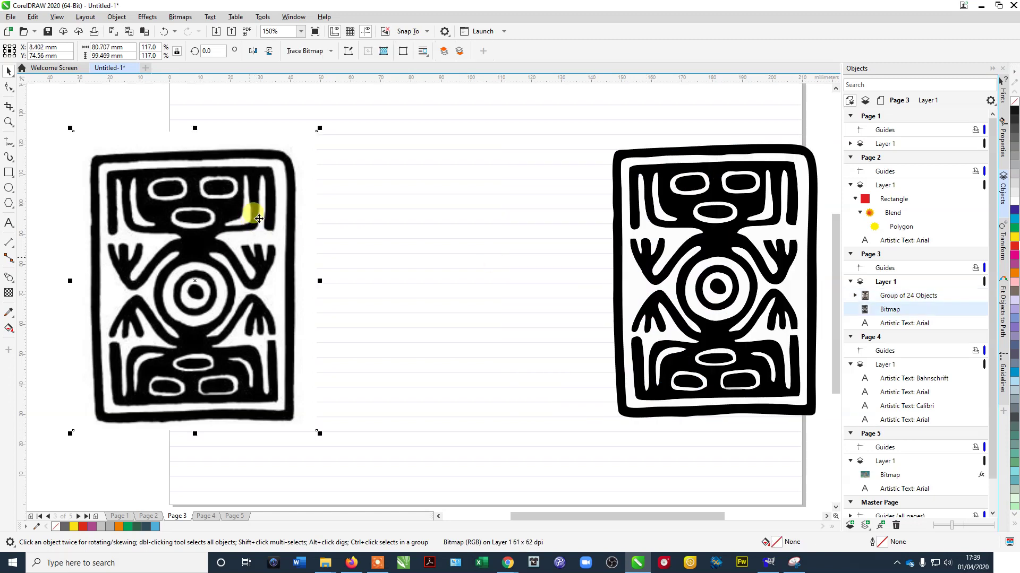
Step: Start a Low Quality Image trace of the bitmap and reduce it to 2 colours
click(329, 51)
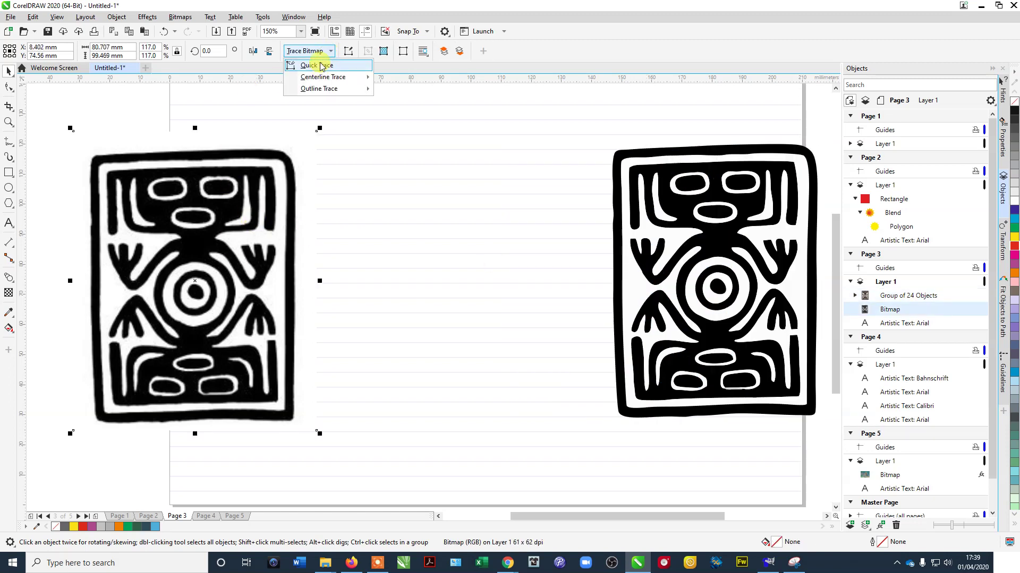
mouse_move(325, 89)
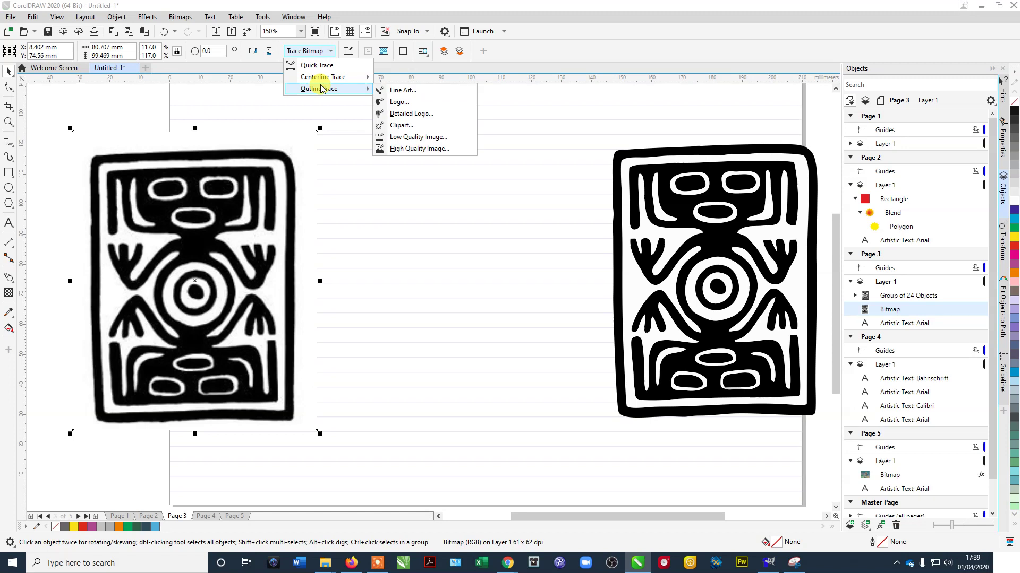
click(405, 138)
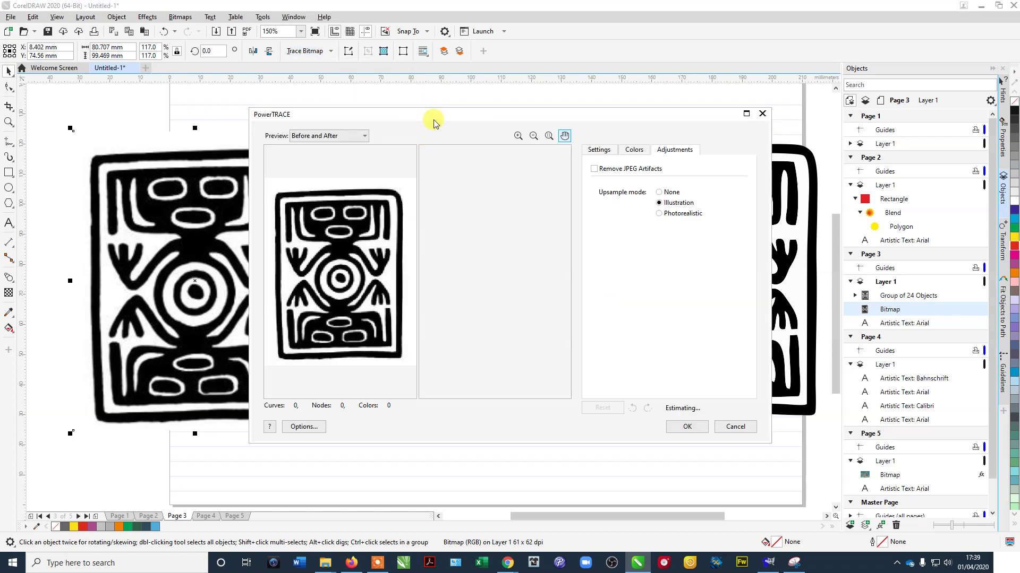
click(652, 134)
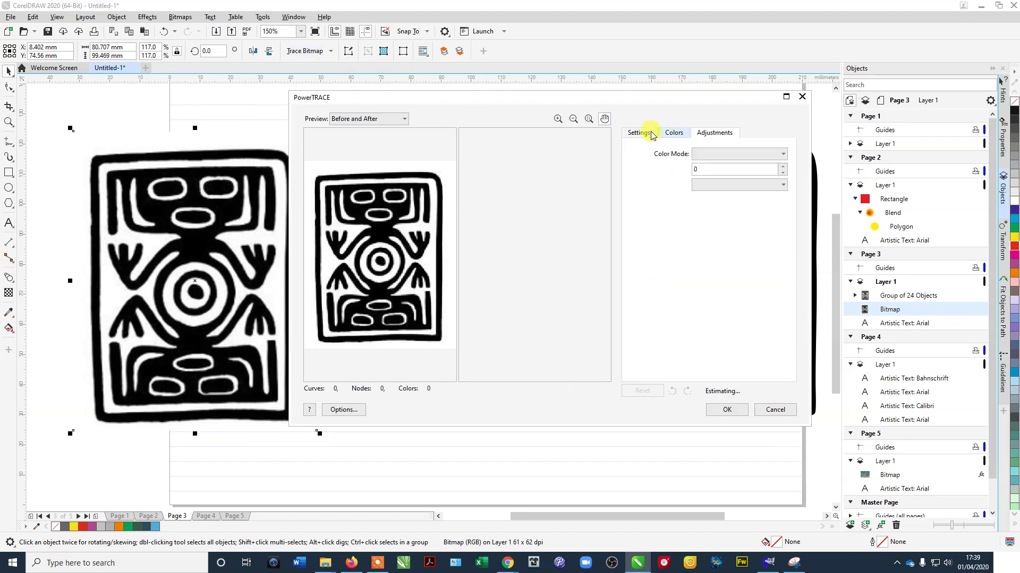
click(680, 134)
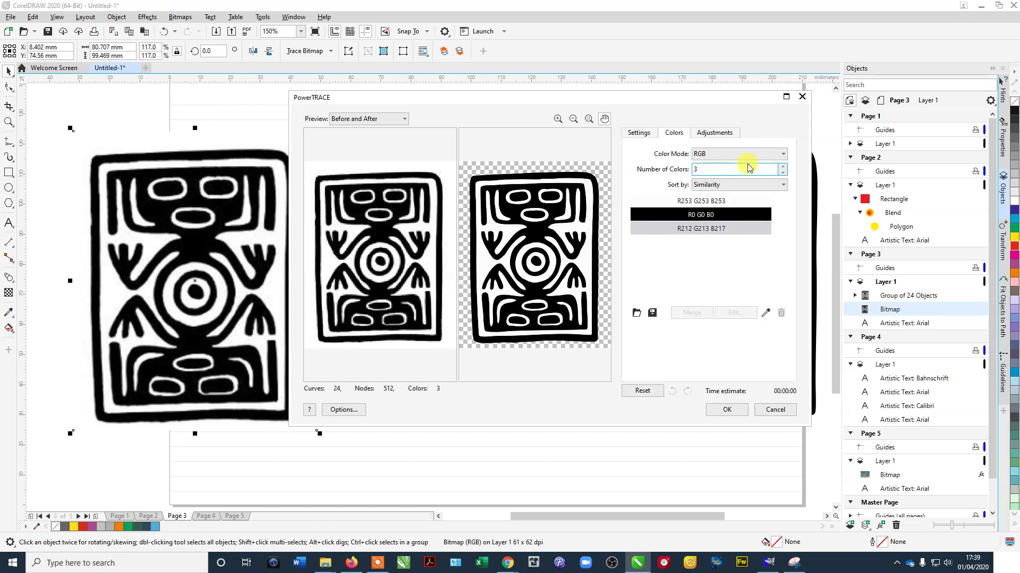
click(782, 173)
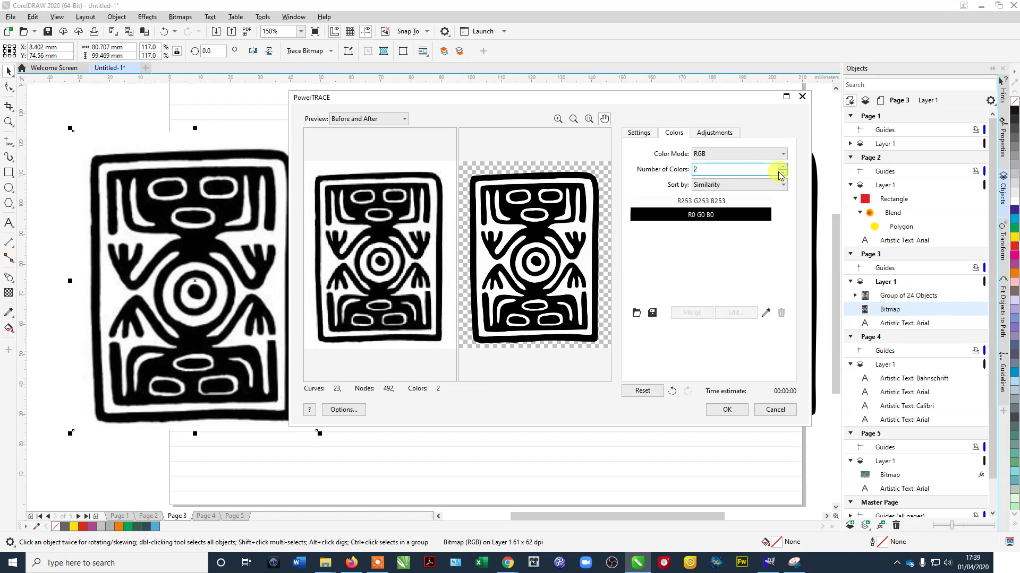
Step: Accept the trace settings and move the traced group to the middle of Page 3
click(709, 134)
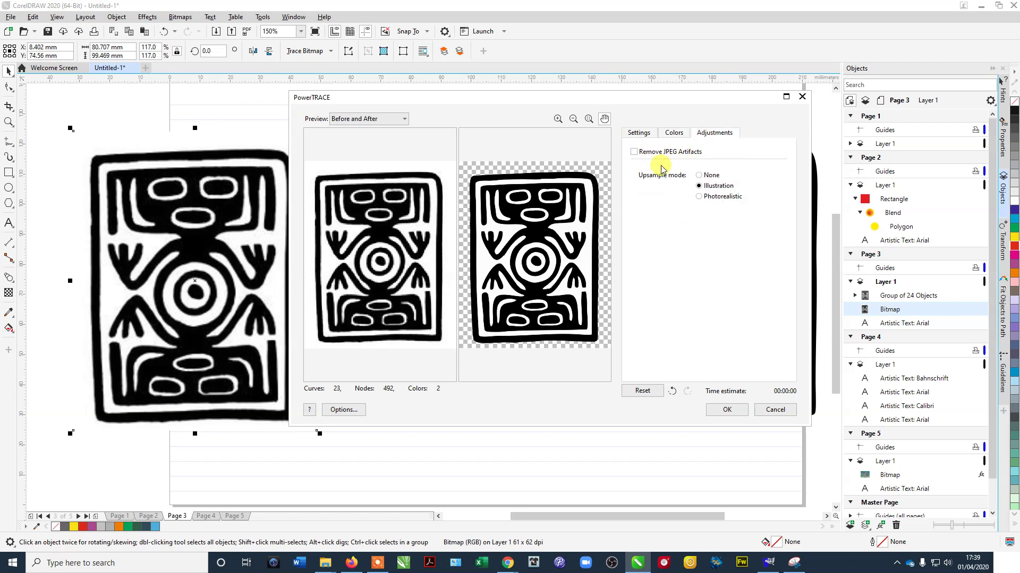
click(708, 197)
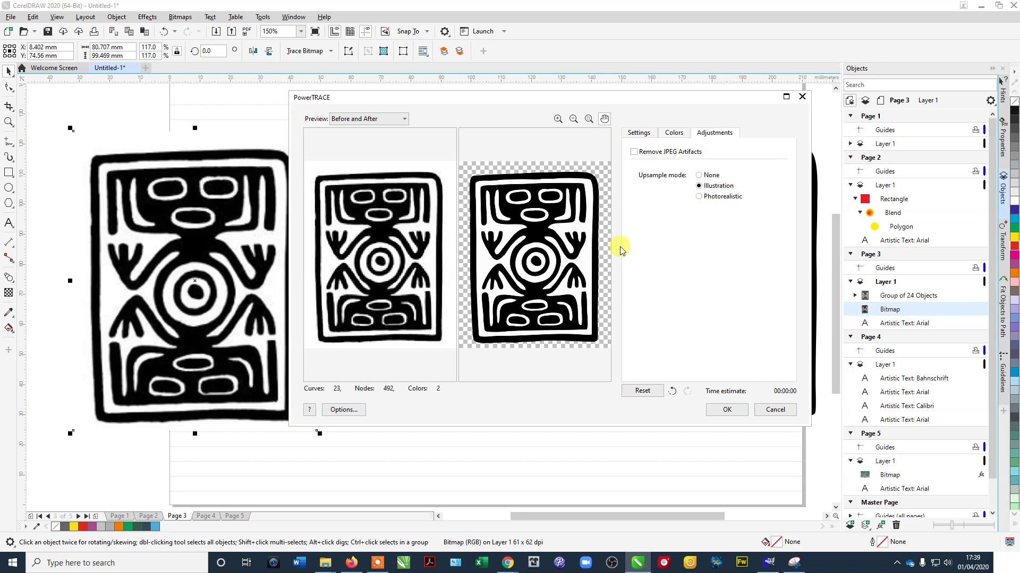
click(727, 410)
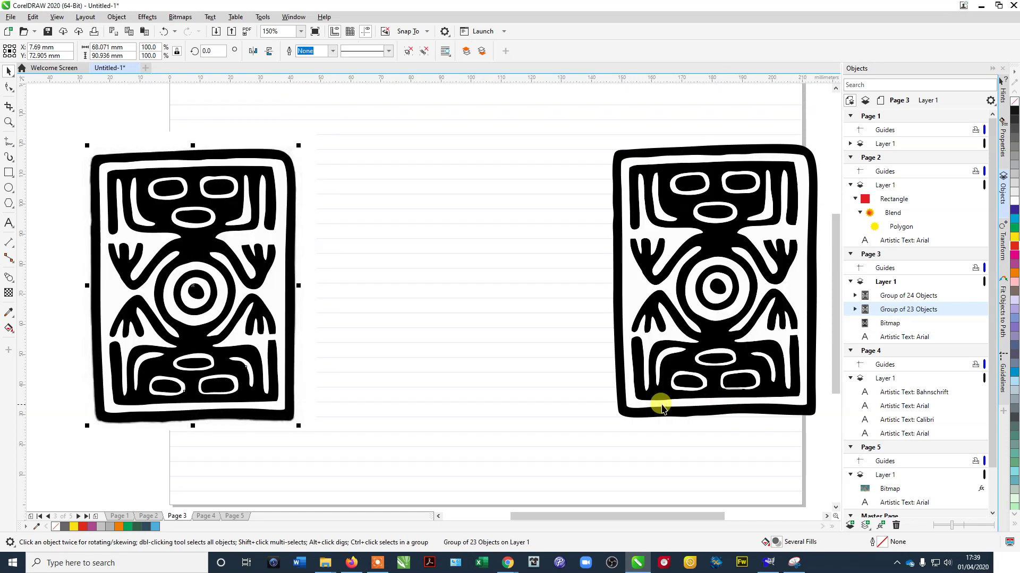
mouse_move(164, 272)
mouse_down()
mouse_move(399, 279)
mouse_move(421, 269)
mouse_move(409, 270)
mouse_up()
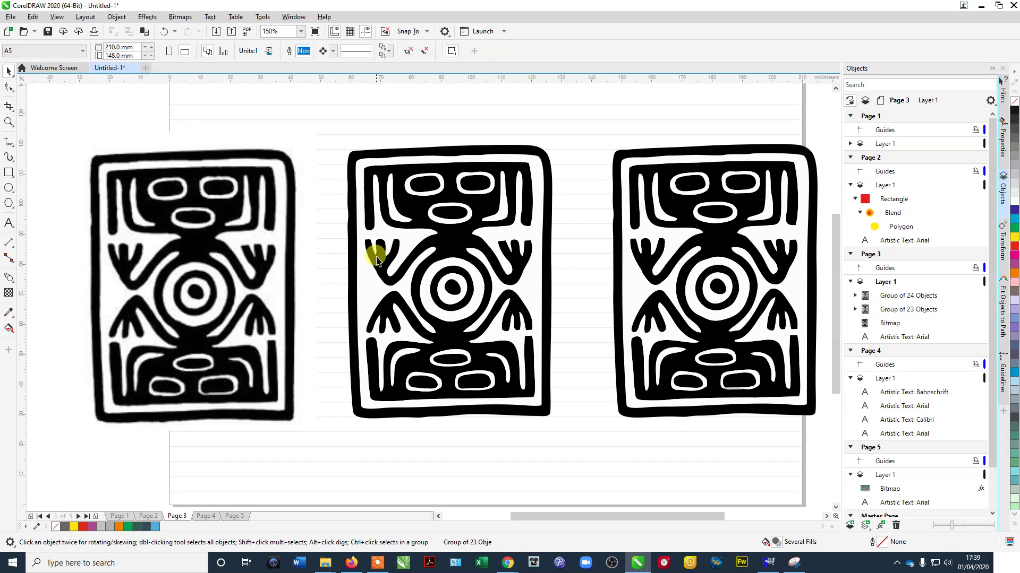
Step: Ungroup the middle traced design, colour its outer frame green, and undo the red inner fills
click(408, 52)
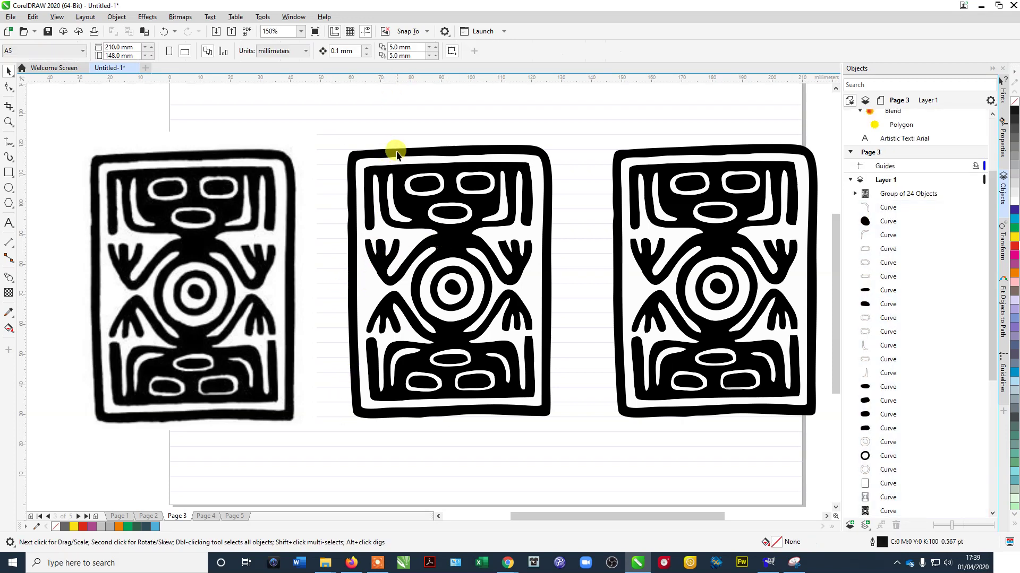
click(397, 156)
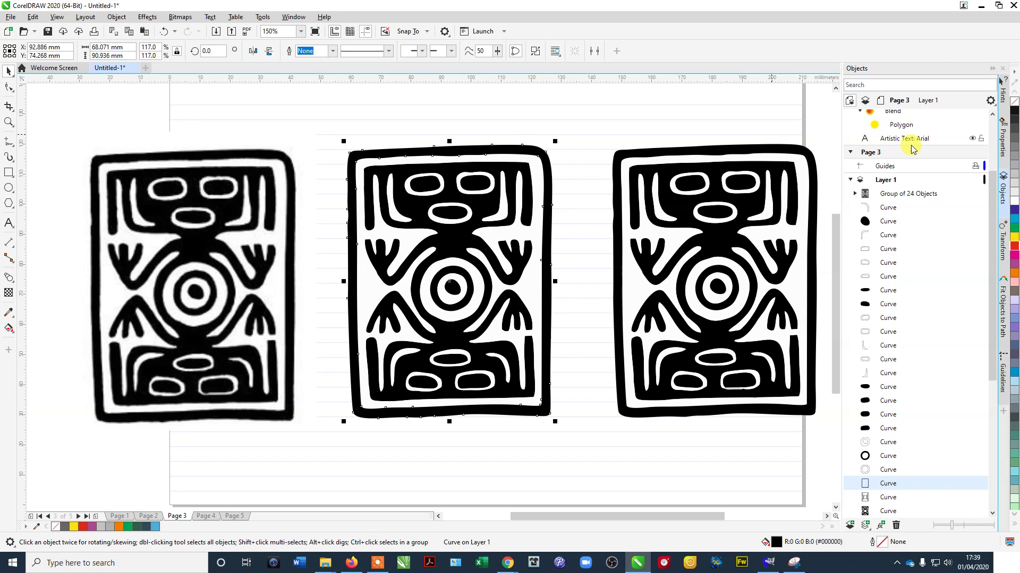
click(1014, 229)
drag(313, 124, 558, 343)
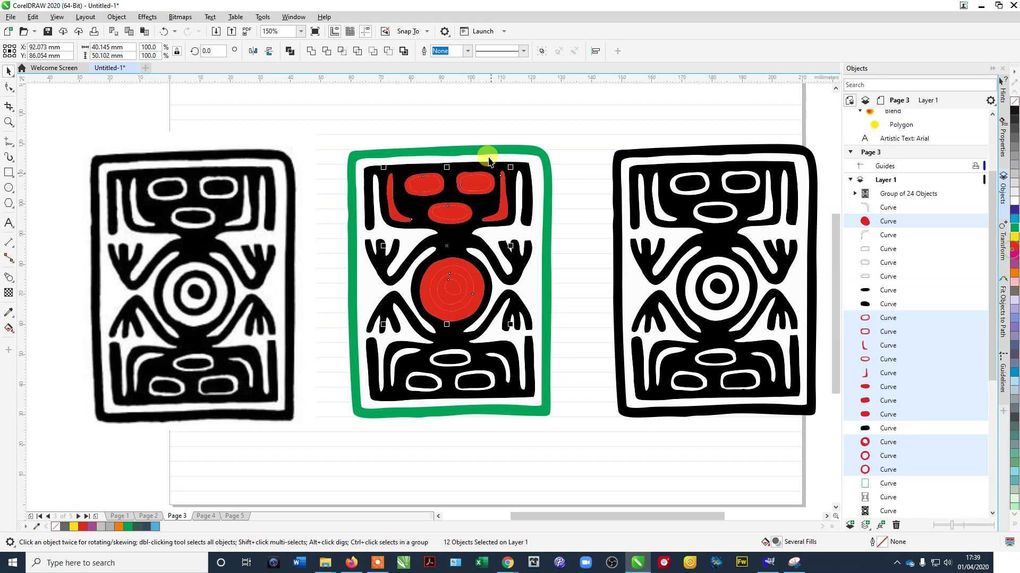
key(Escape)
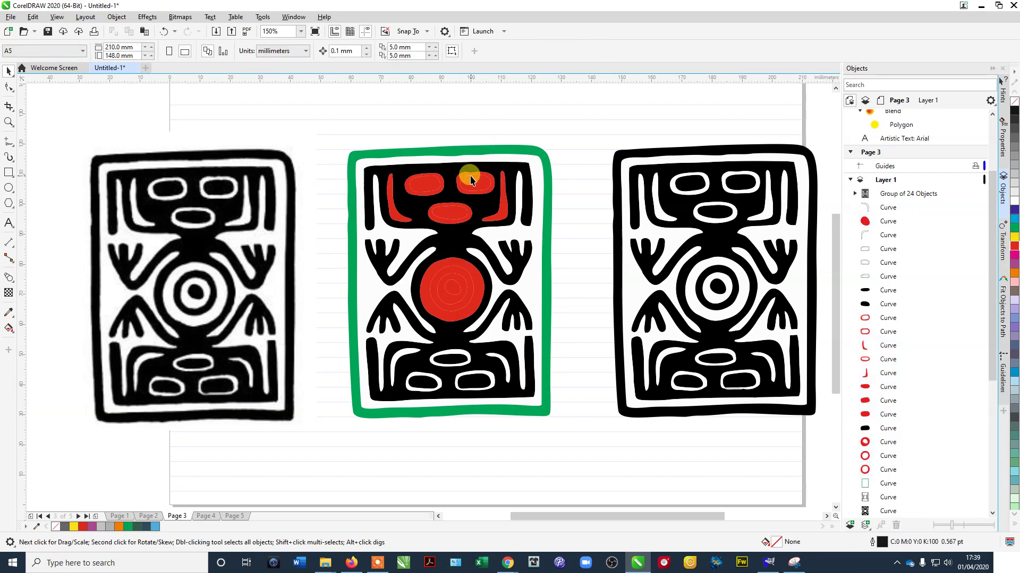
key(ctrl+z)
click(470, 166)
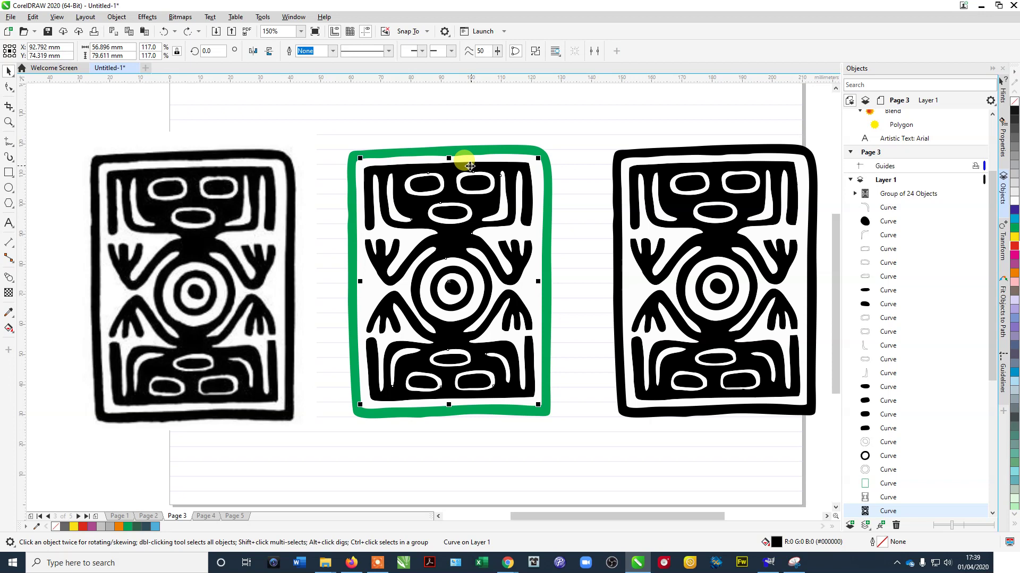
click(9, 87)
Step: Marquee-select the green-framed design and move it up slightly
scroll(437, 200, up, 1)
scroll(441, 213, up, 1)
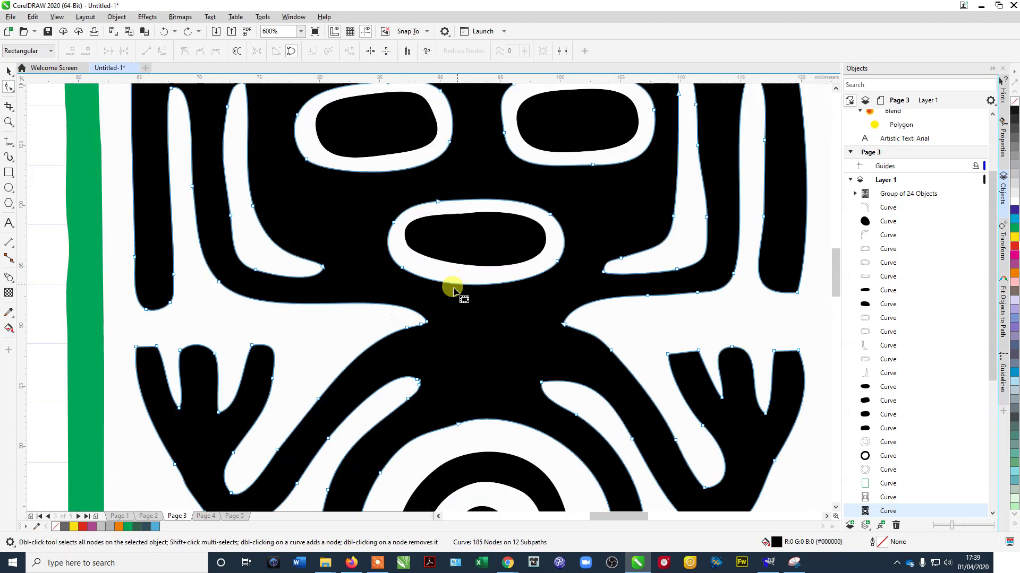
scroll(464, 332, down, 2)
click(8, 71)
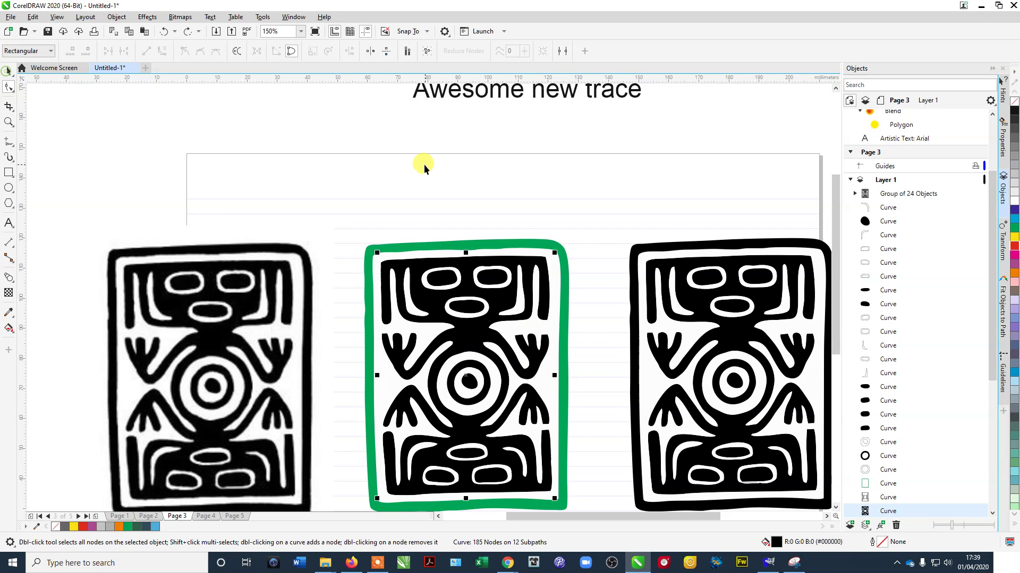
drag(415, 154, 400, 137)
drag(340, 171, 583, 498)
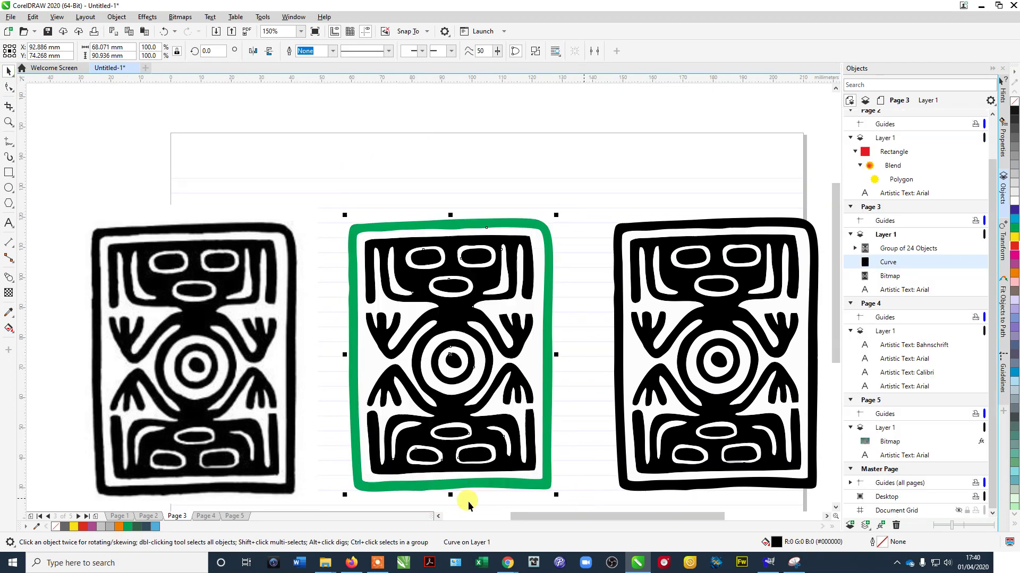
drag(448, 202, 459, 156)
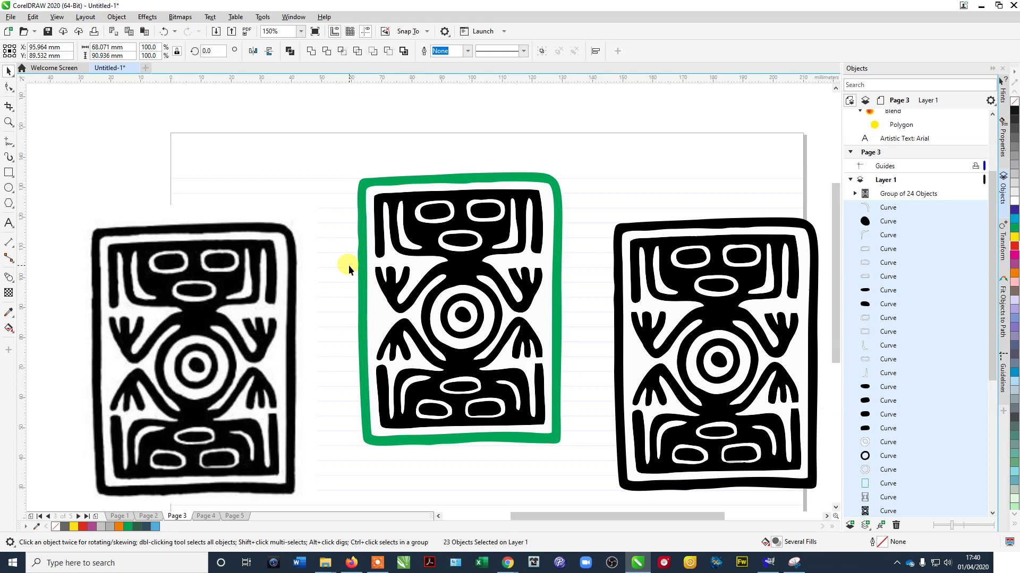
click(355, 304)
click(425, 268)
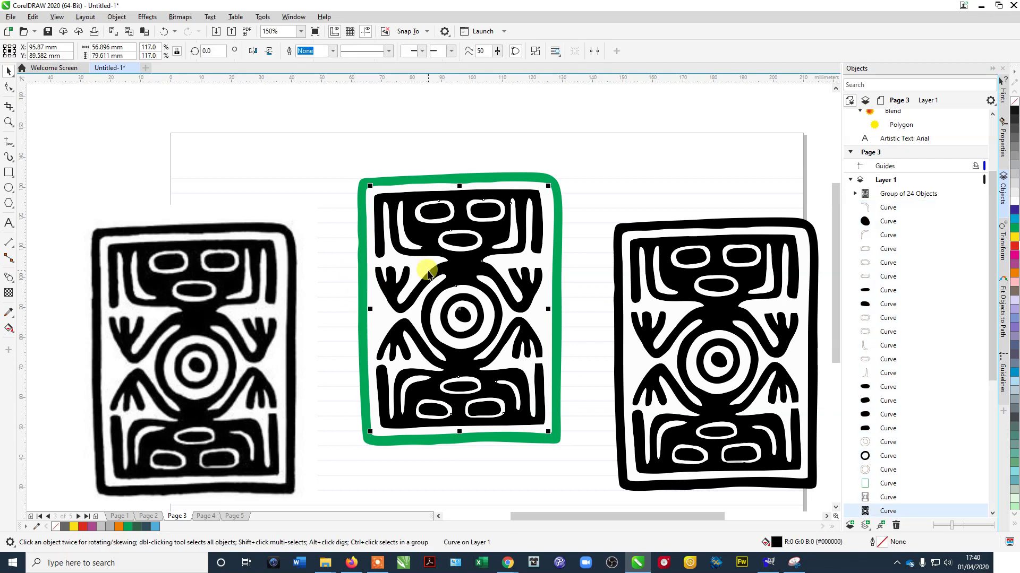
click(394, 122)
Step: Nudge the original bitmap and move the 23-curve middle design down into line
drag(275, 202, 282, 191)
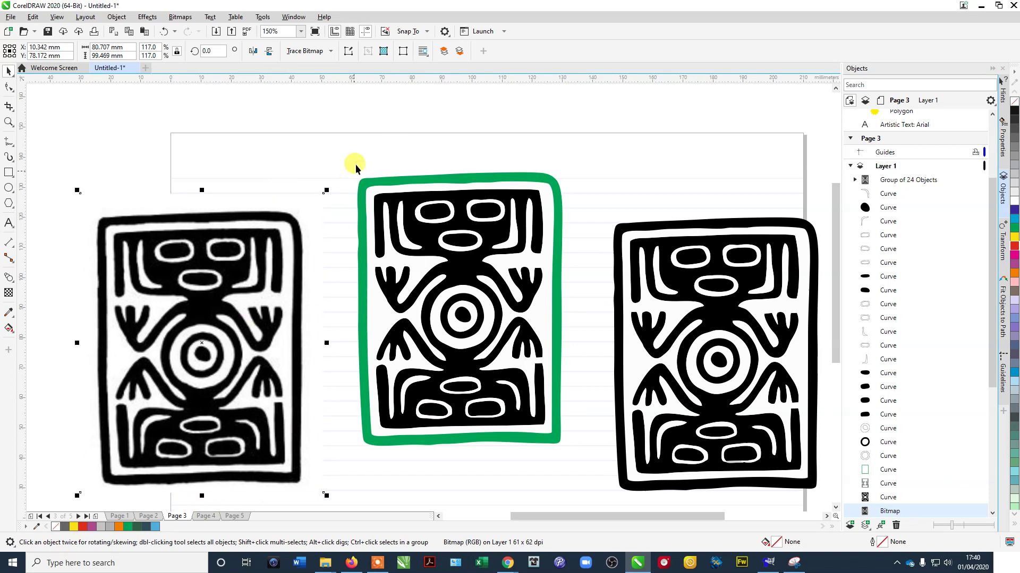
drag(349, 154, 618, 483)
mouse_move(563, 403)
mouse_down()
mouse_move(546, 406)
mouse_move(547, 424)
mouse_move(567, 400)
mouse_up()
scroll(569, 398, down, 2)
drag(581, 364, 551, 281)
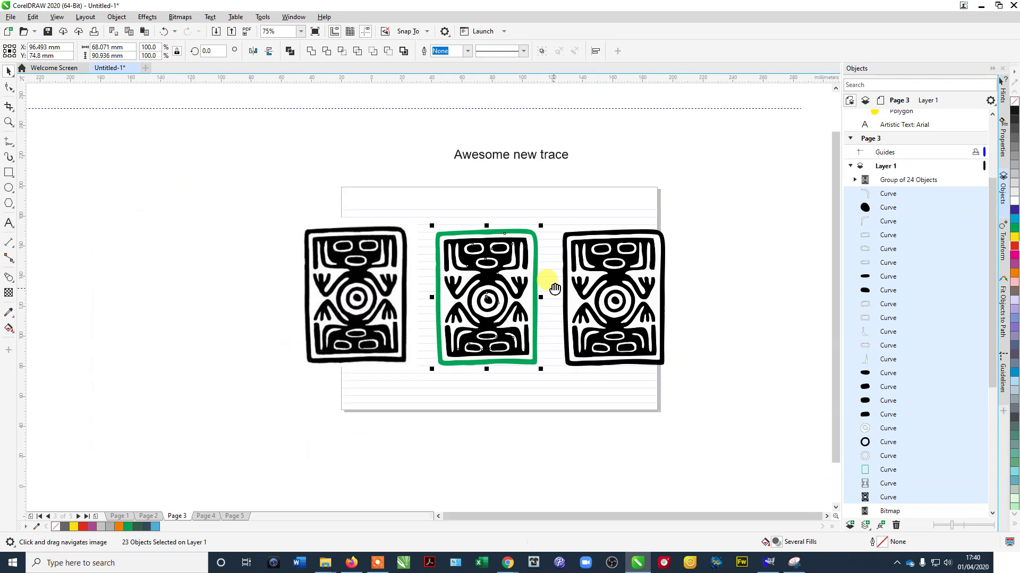
click(640, 185)
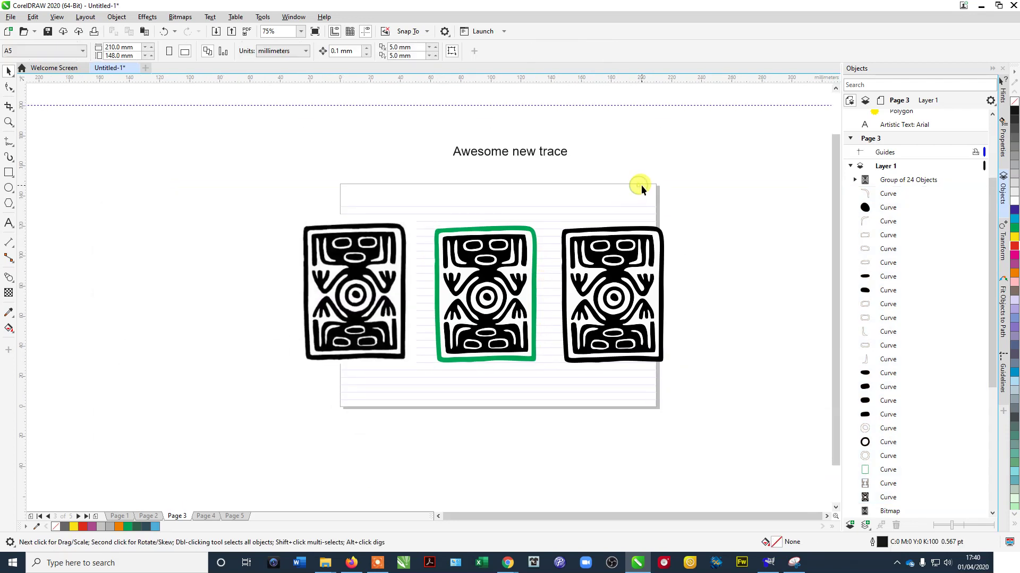
click(203, 517)
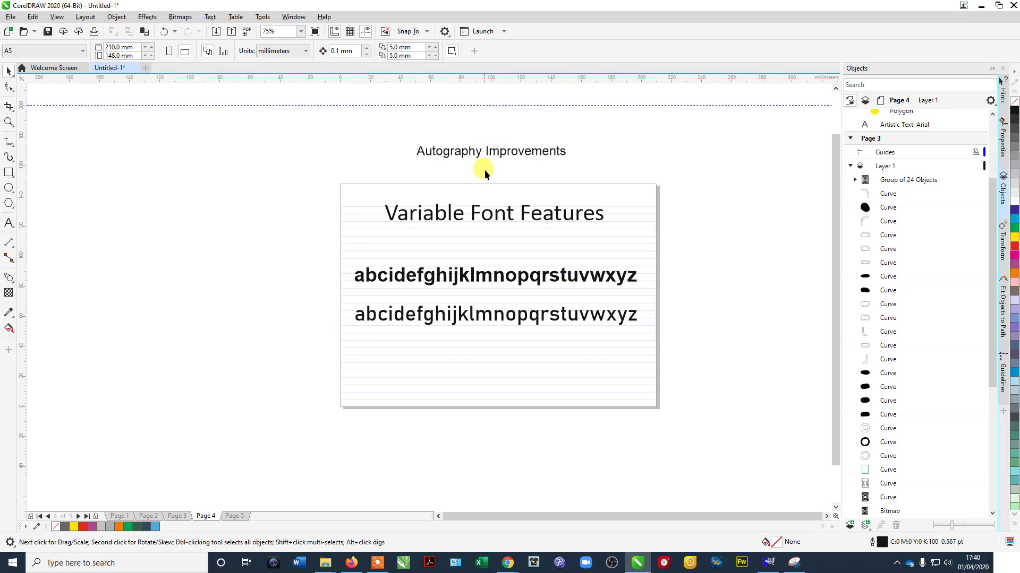
Step: Select the bold Arial and Bahnschrift alphabet lines on Page 4 to inspect their fonts
drag(484, 170, 485, 139)
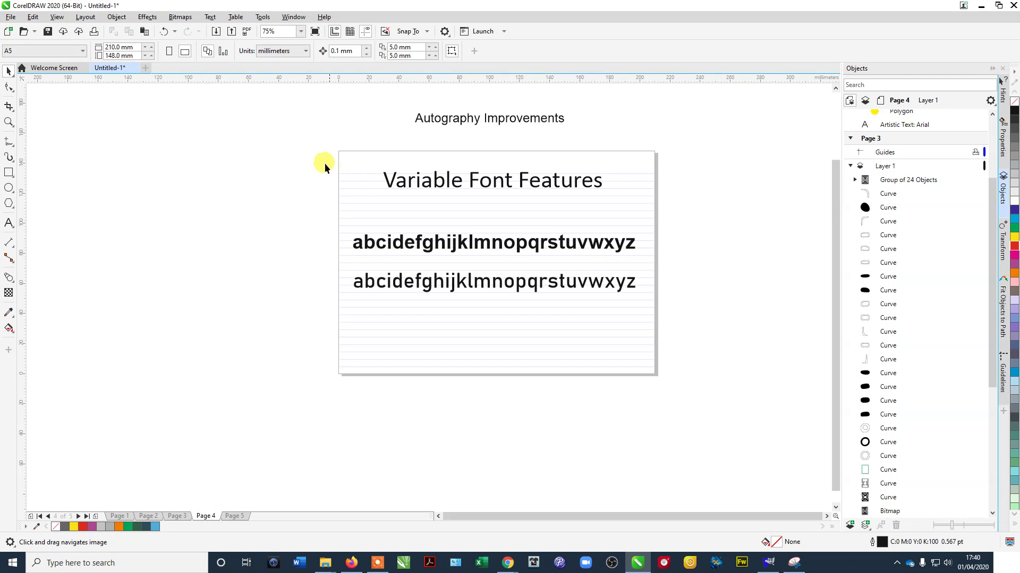
click(439, 245)
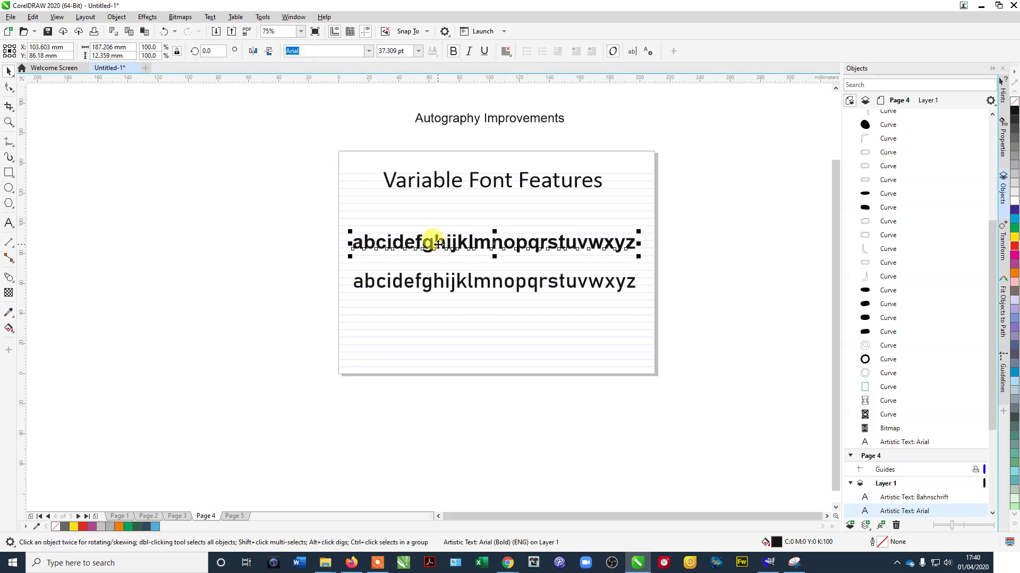
click(402, 279)
click(410, 243)
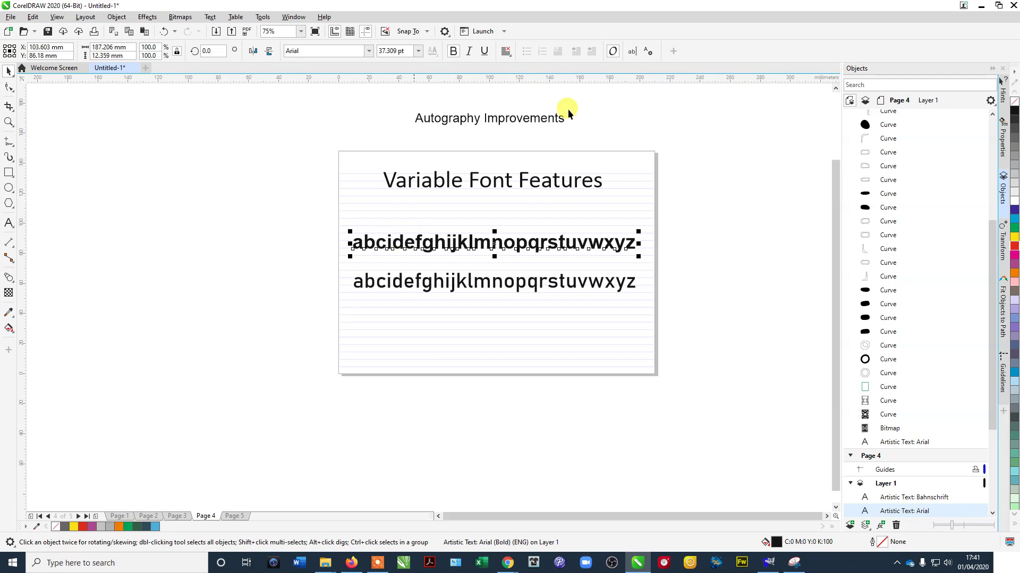
click(266, 93)
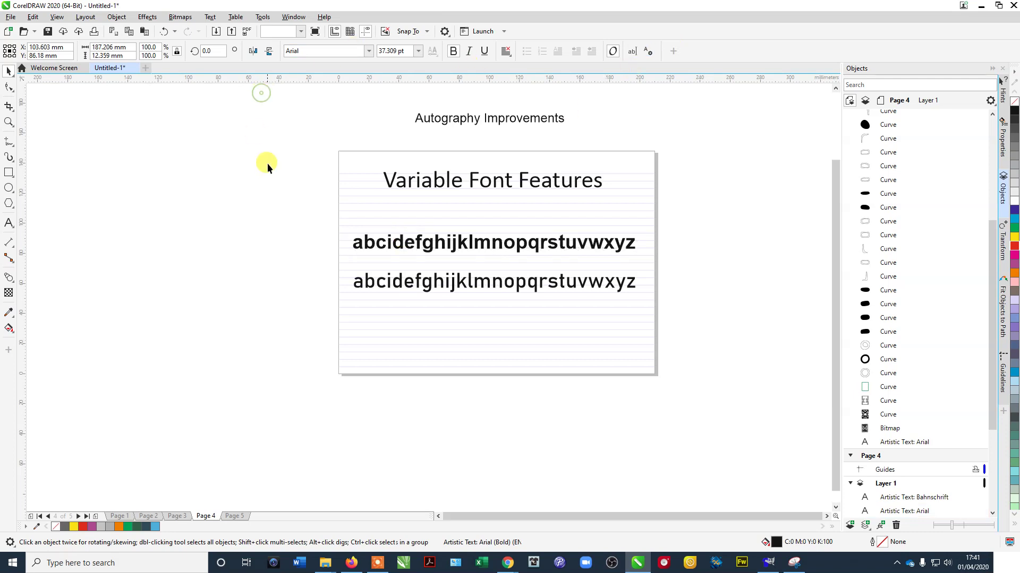
drag(273, 187, 685, 269)
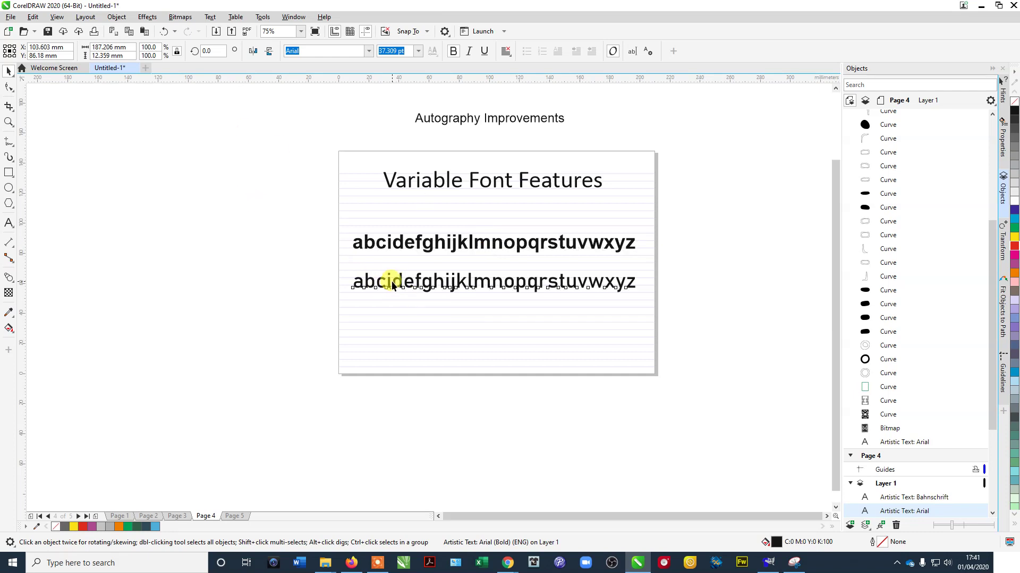
click(391, 286)
Step: Switch to Wireframe view and show the title's character properties: Calibri, 45.585 pt
click(62, 17)
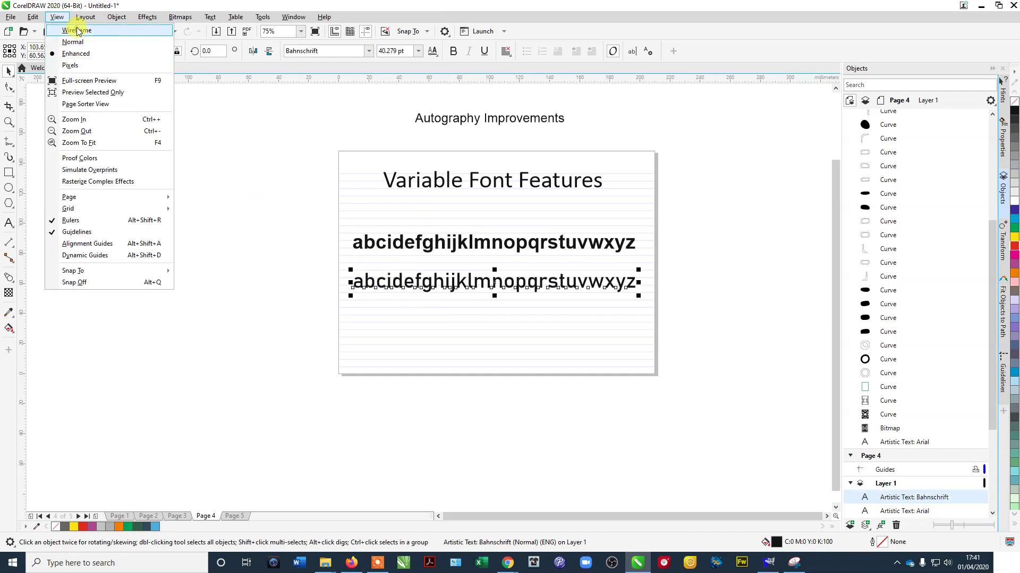
click(77, 30)
scroll(676, 253, up, 2)
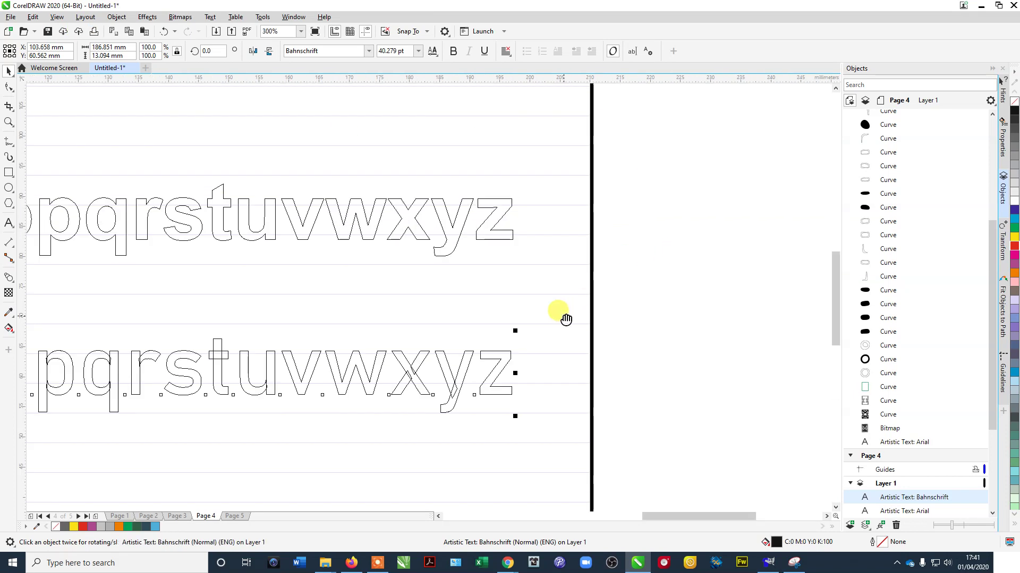
drag(566, 319, 761, 324)
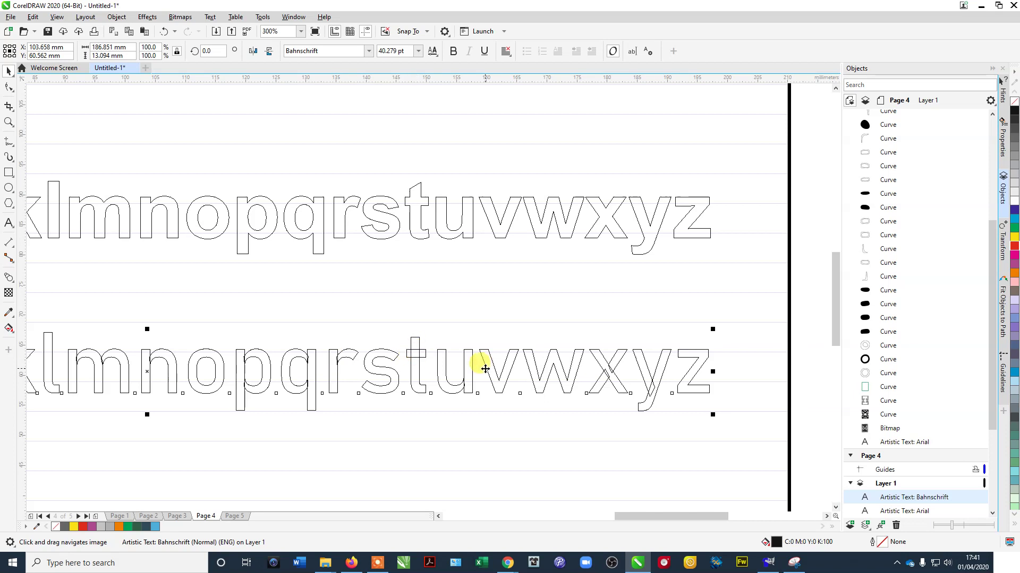
scroll(485, 369, down, 2)
drag(531, 326, 644, 303)
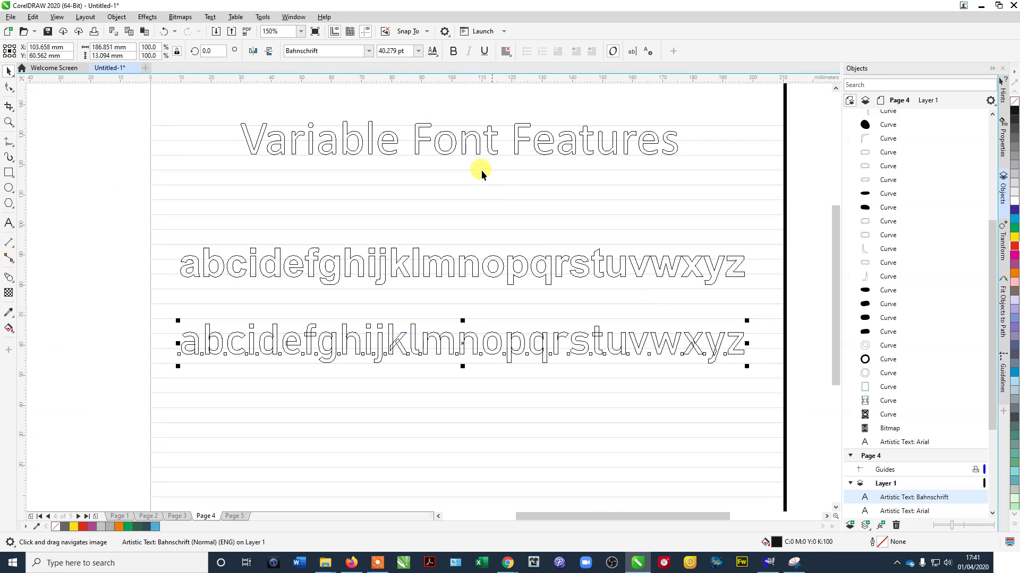
click(478, 132)
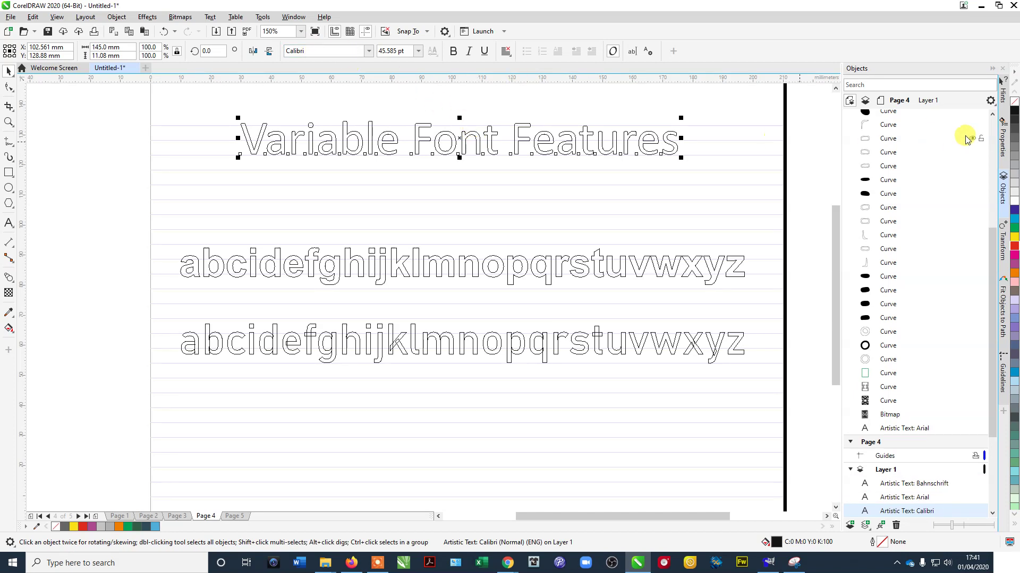
click(1004, 137)
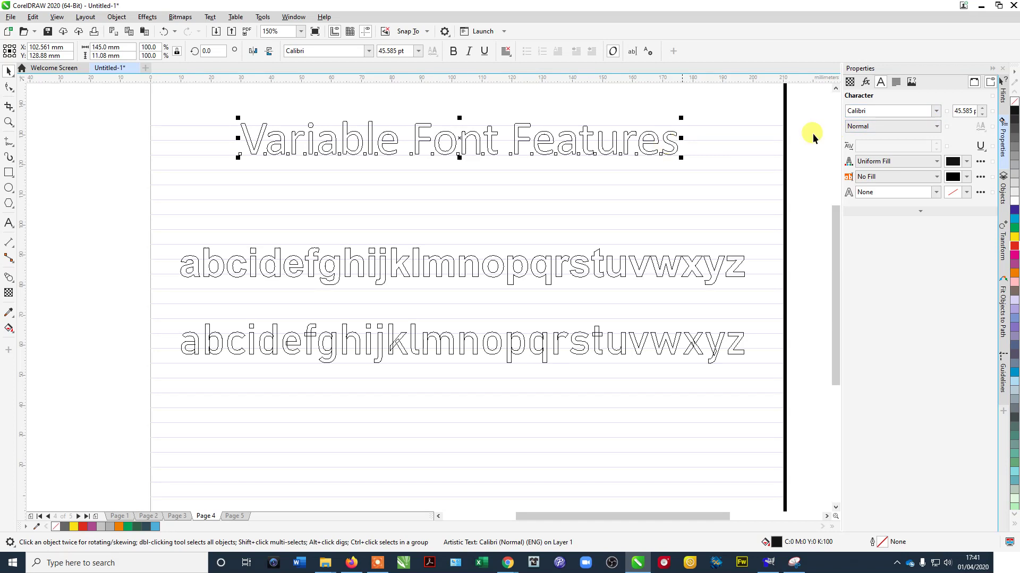
Step: Set the Variable Font Features title in Bahnschrift, leaving its style on Normal
click(937, 111)
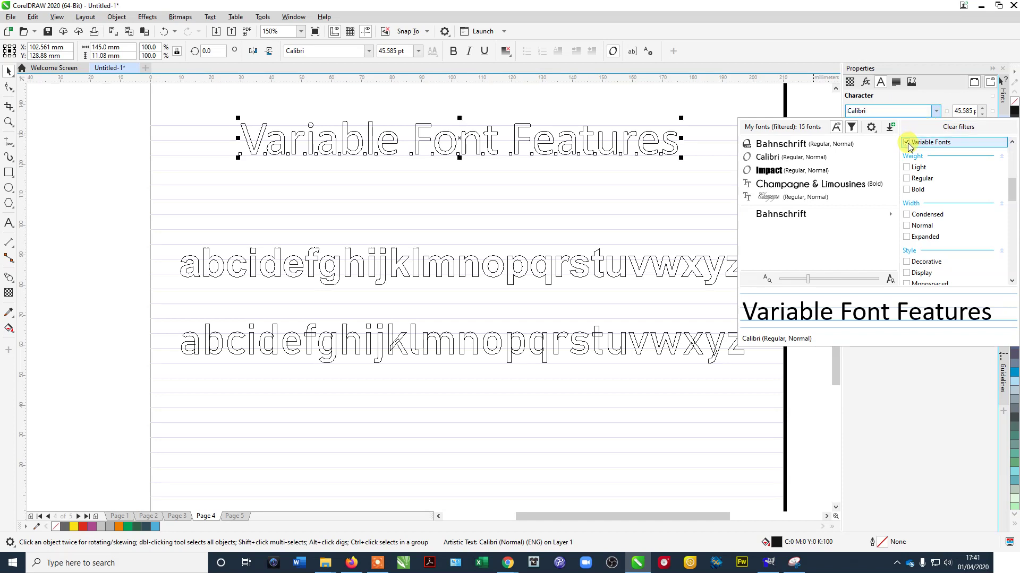
scroll(909, 146, up, 3)
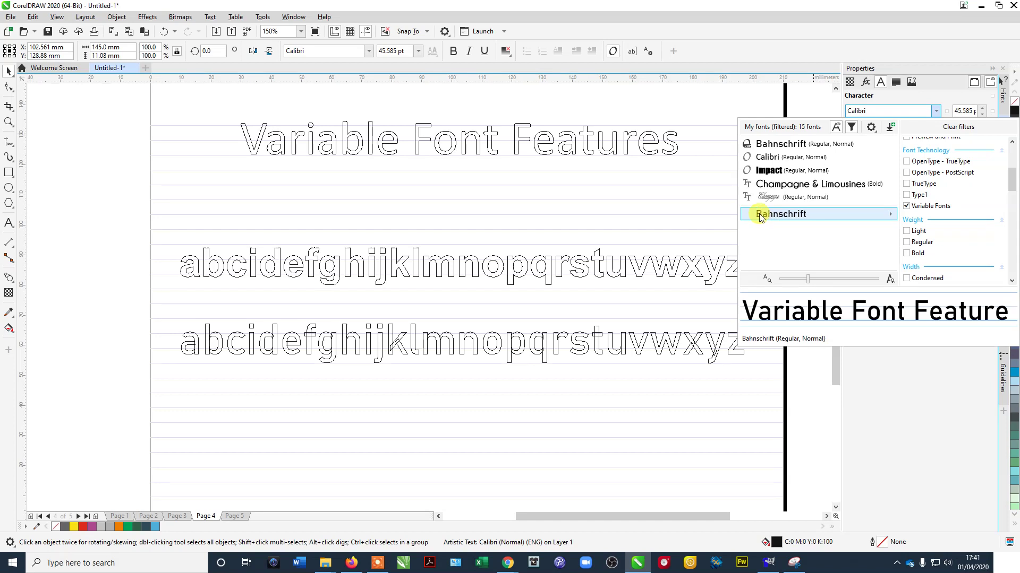
click(890, 218)
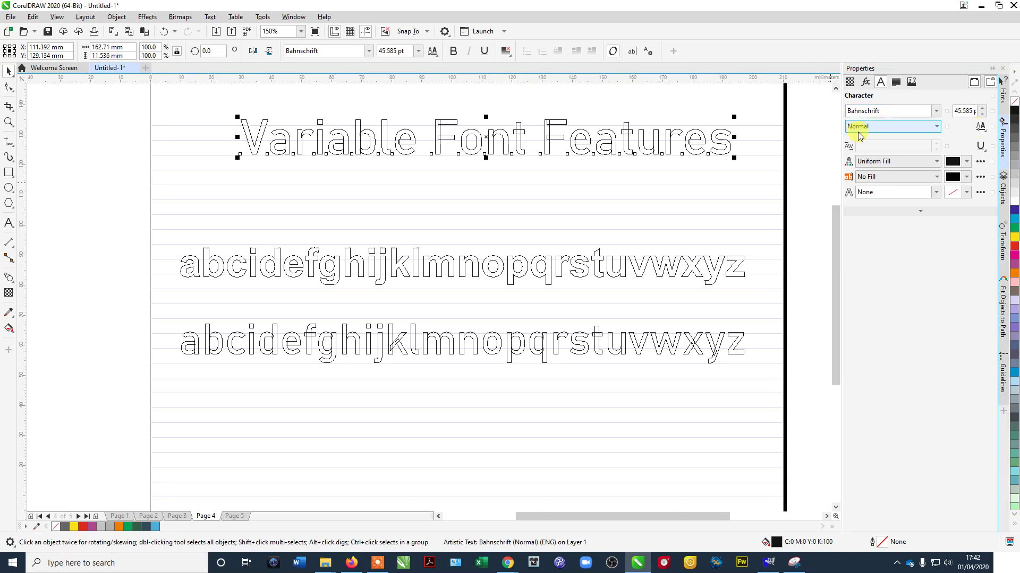
click(935, 127)
click(938, 128)
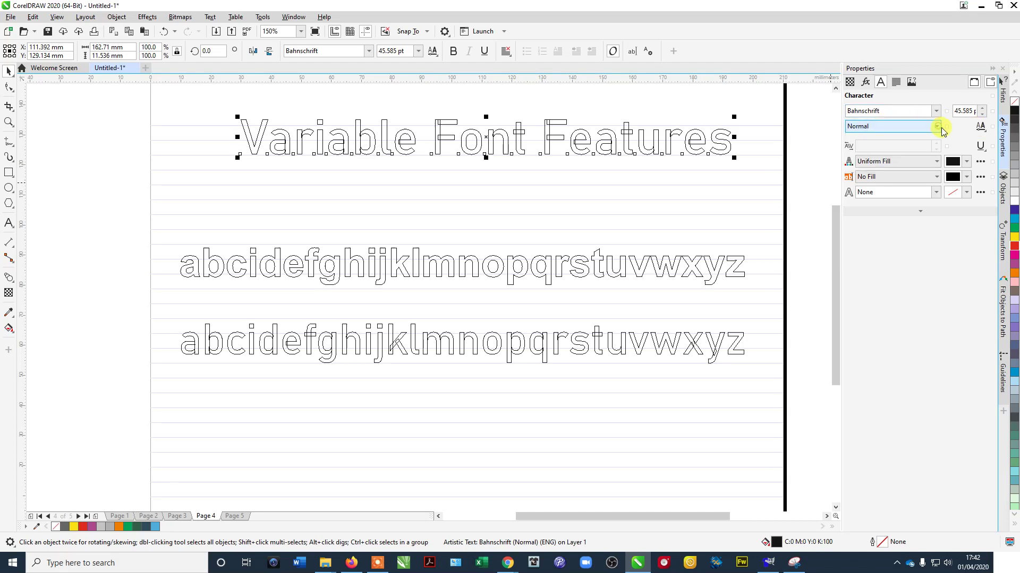
Step: Condense the Bahnschrift title to width 82.67 and make it heavier
click(980, 129)
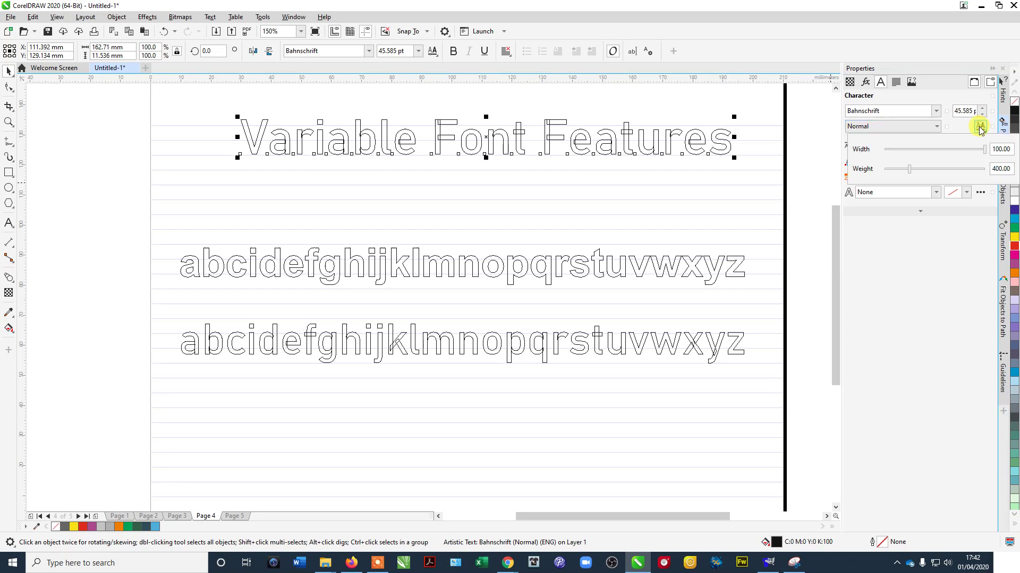
click(945, 152)
drag(939, 152, 917, 167)
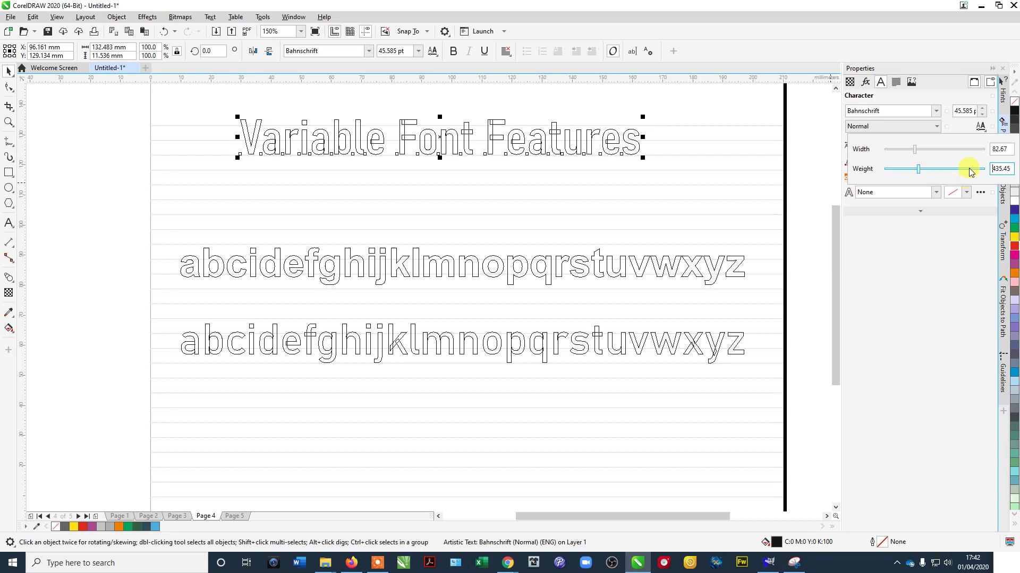
click(969, 169)
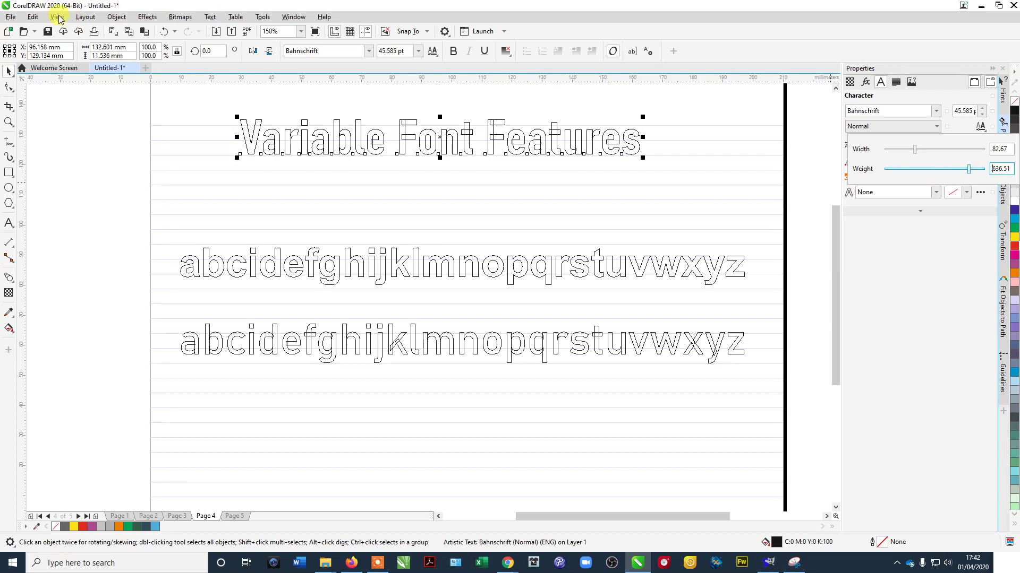
Step: Switch the display to Enhanced so objects appear filled instead of as outlines
click(58, 18)
click(57, 18)
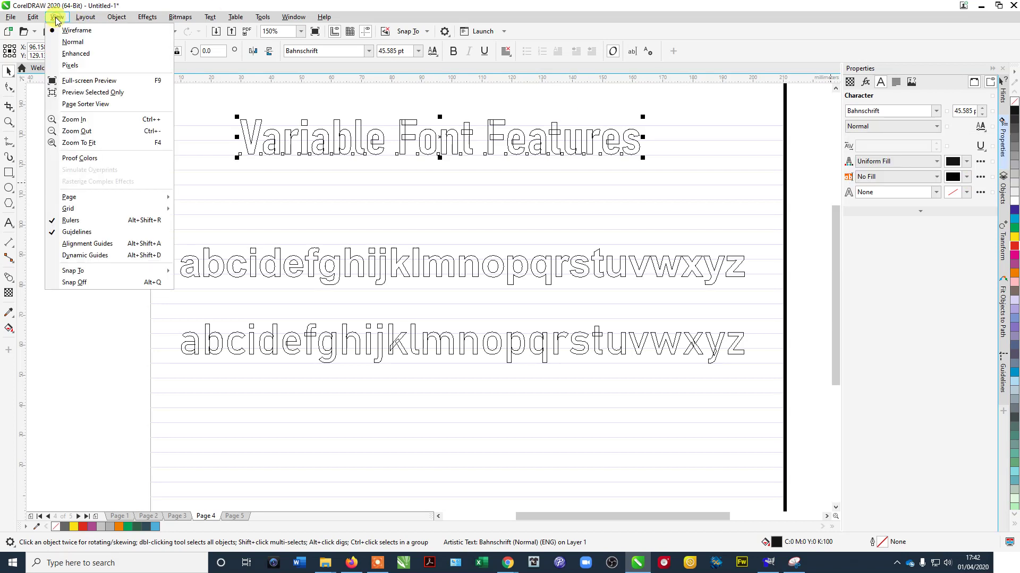
click(59, 52)
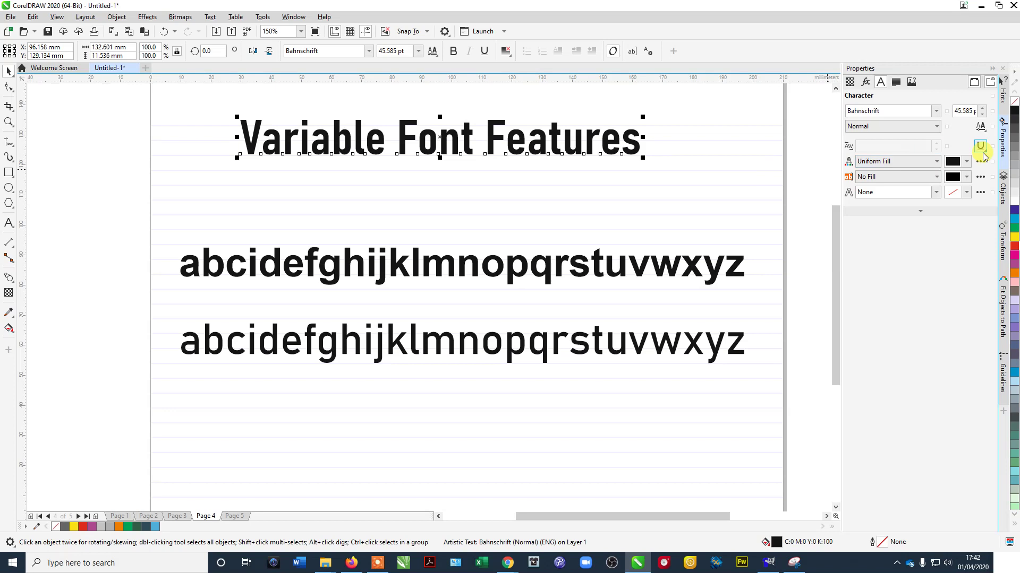
Step: Raise the title weight to 700 and drag a duplicate just below it
click(982, 127)
mouse_move(970, 168)
mouse_down()
mouse_move(995, 167)
mouse_move(984, 162)
mouse_up()
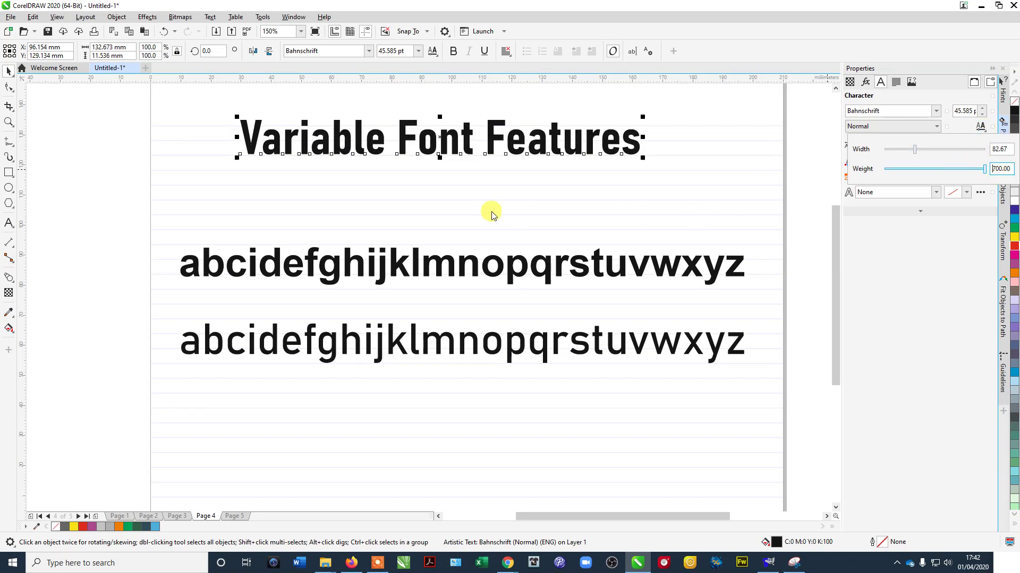
drag(447, 137, 448, 184)
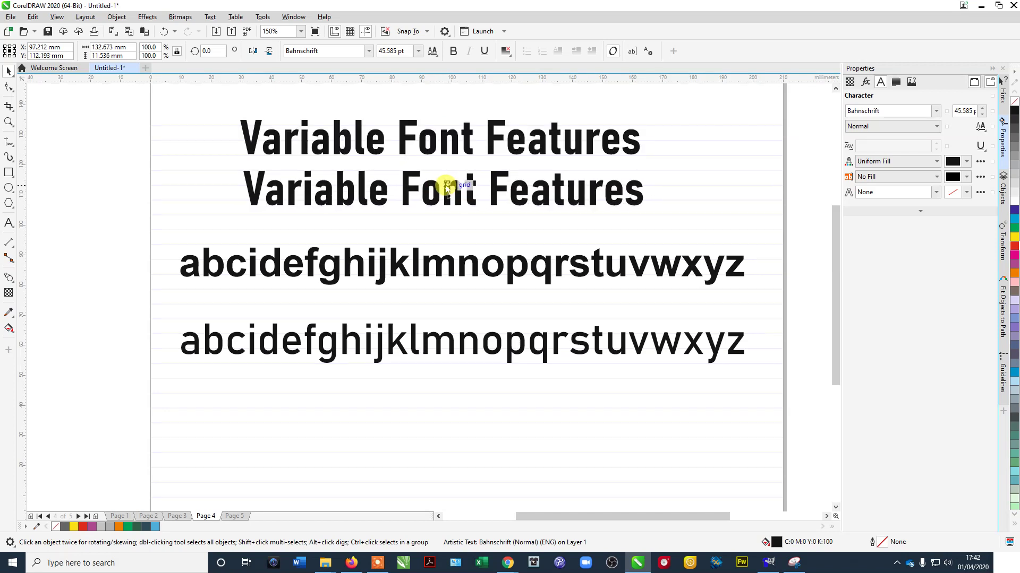
Step: Drag the duplicate title's Weight slider to its light end, 304.23
click(982, 129)
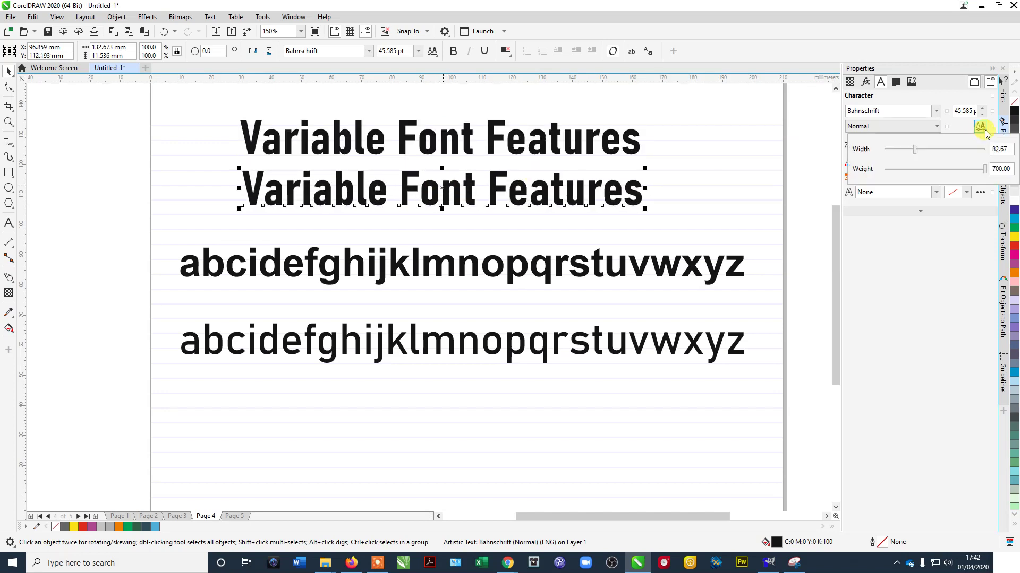
click(892, 170)
drag(889, 174, 884, 168)
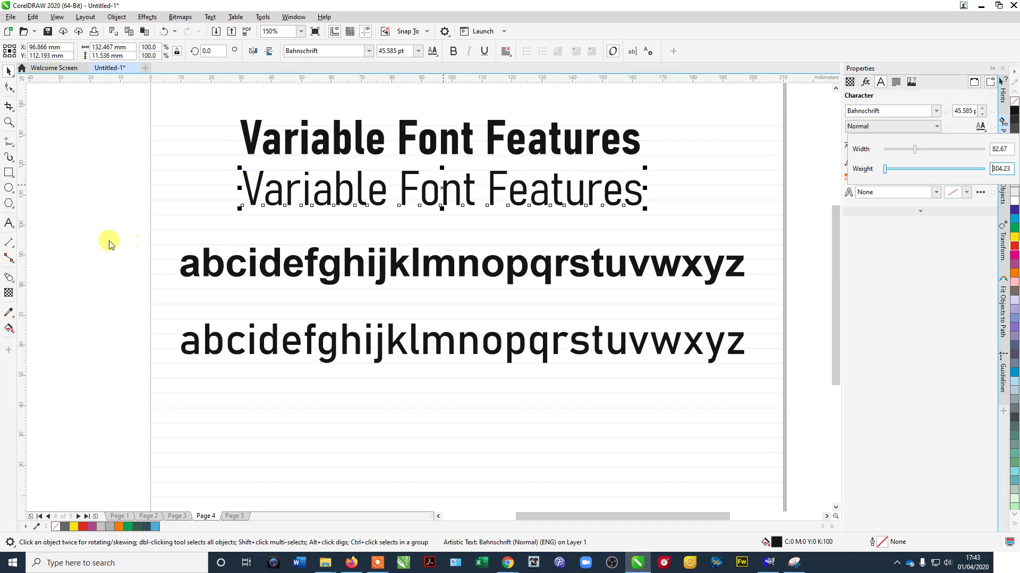
Step: Add a contour to the light title copy with a red contour fill colour
click(13, 285)
click(37, 289)
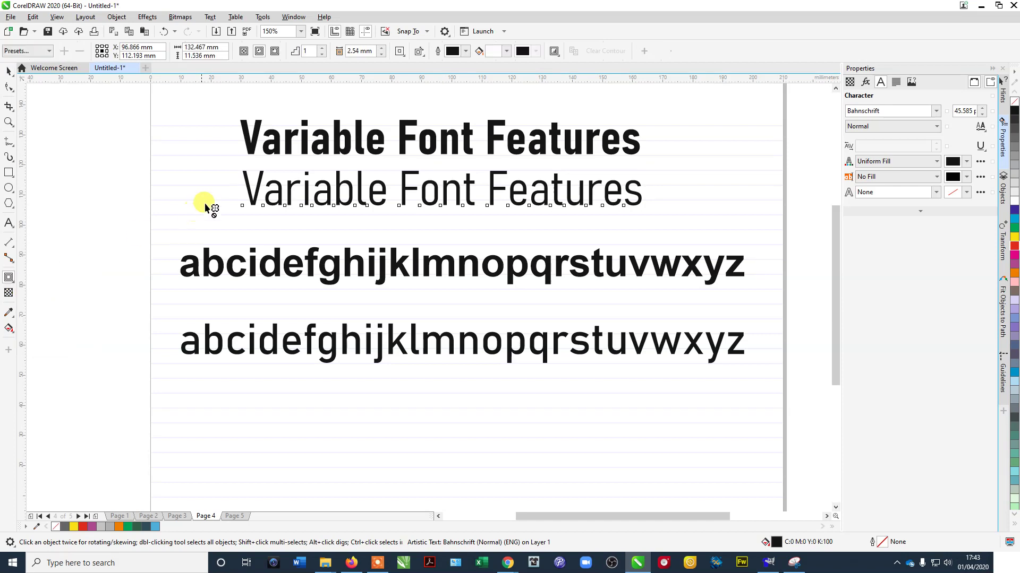
drag(241, 175, 221, 191)
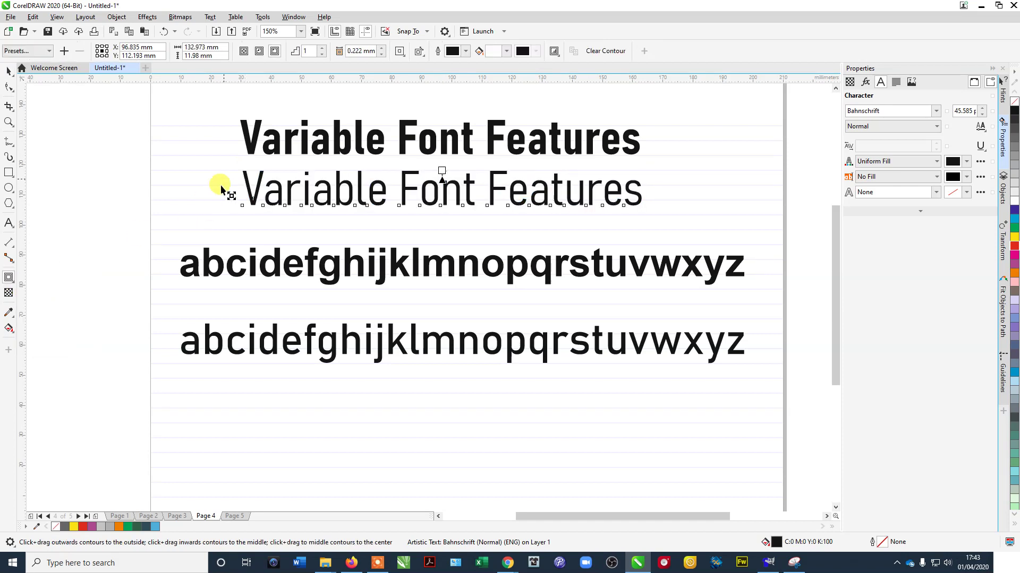
click(507, 51)
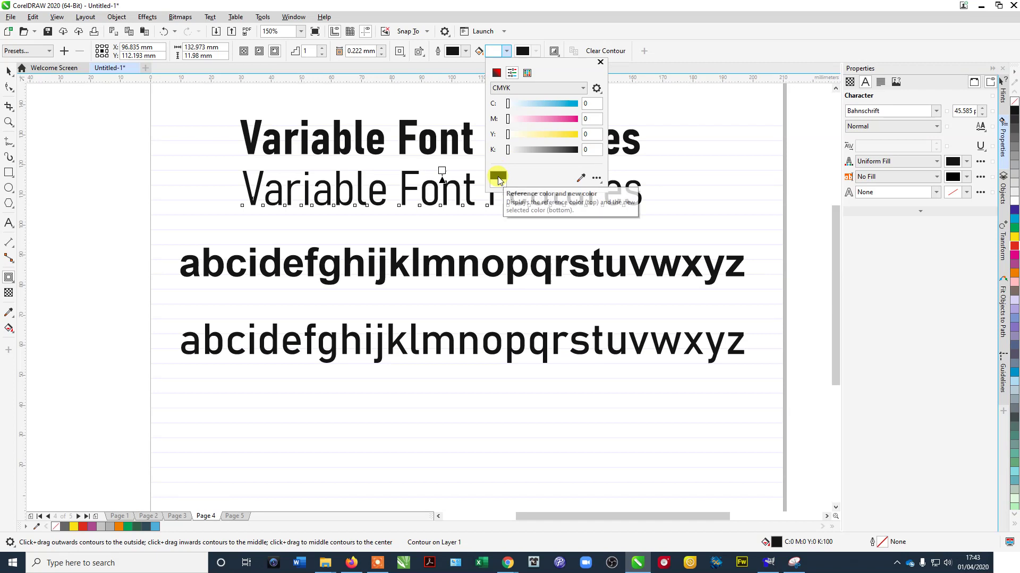
click(496, 73)
click(549, 104)
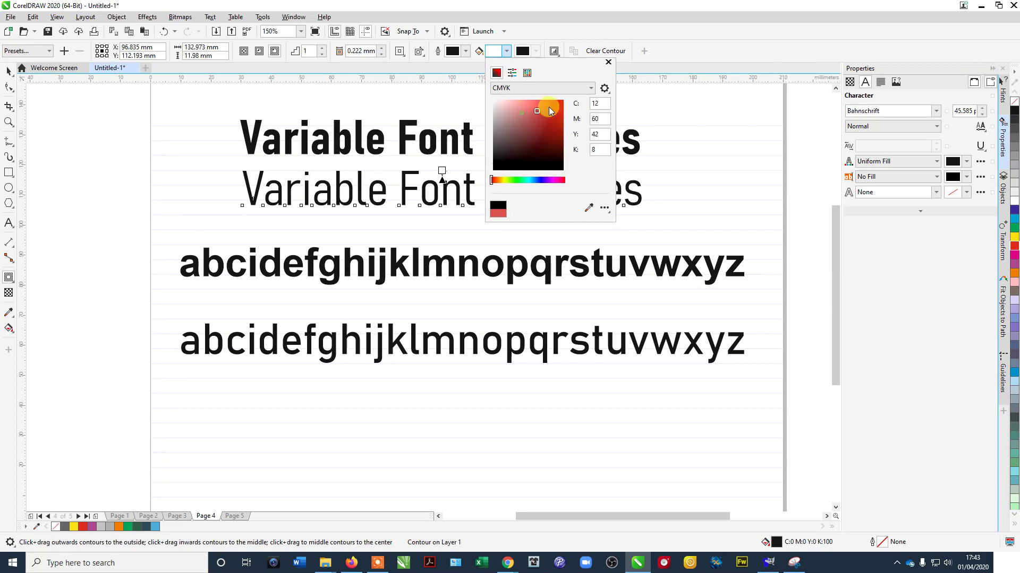
click(609, 62)
Step: Return to the Pick tool and select the bold top title
scroll(496, 185, up, 1)
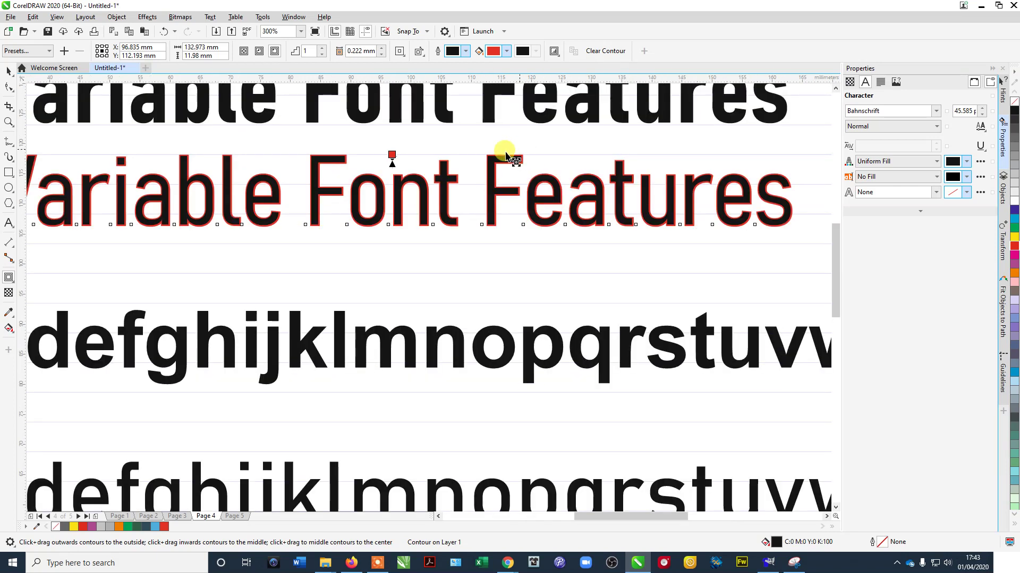
scroll(489, 189, up, 2)
scroll(526, 223, down, 3)
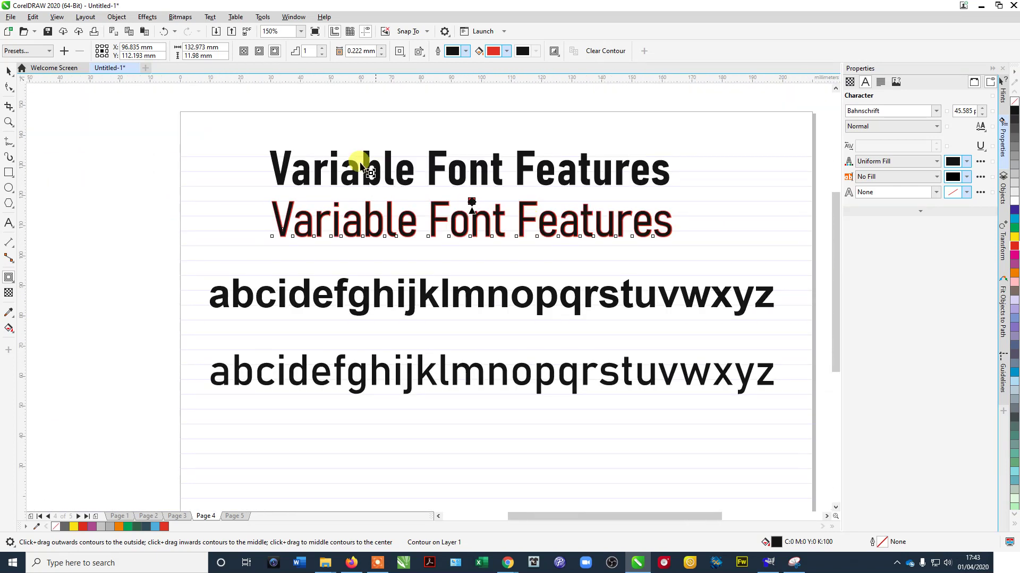
click(8, 70)
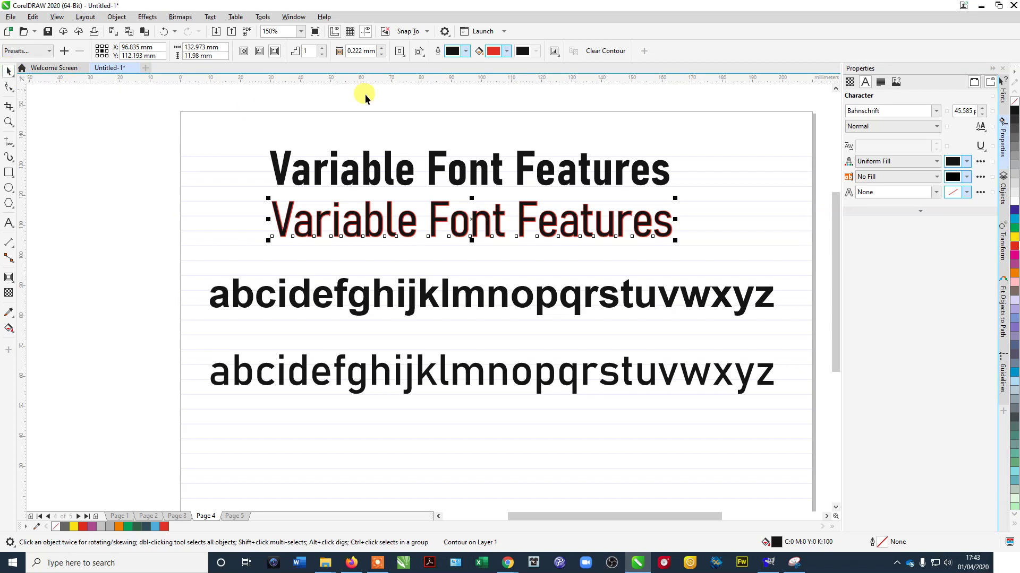
click(375, 189)
click(378, 166)
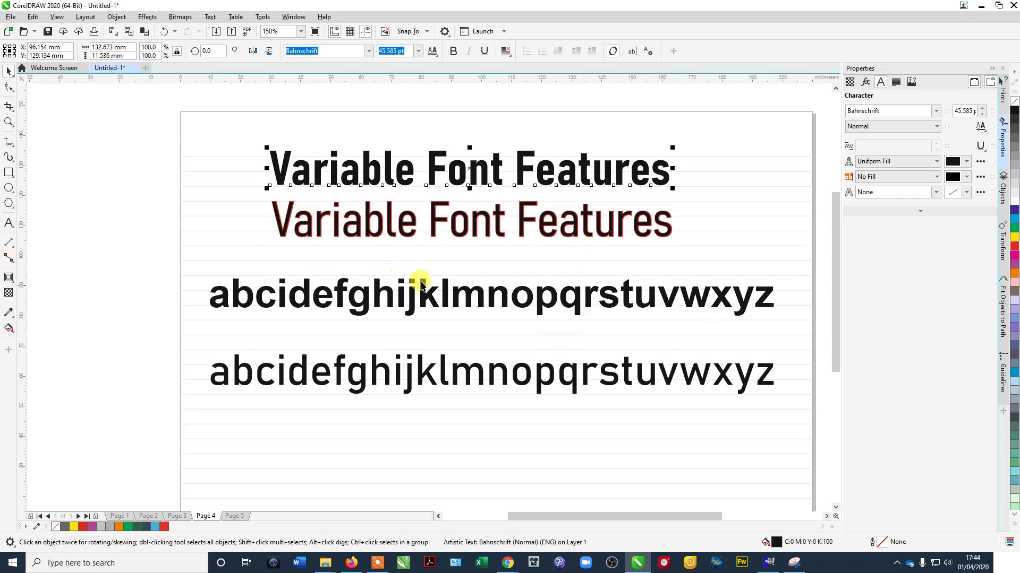
scroll(461, 285, down, 2)
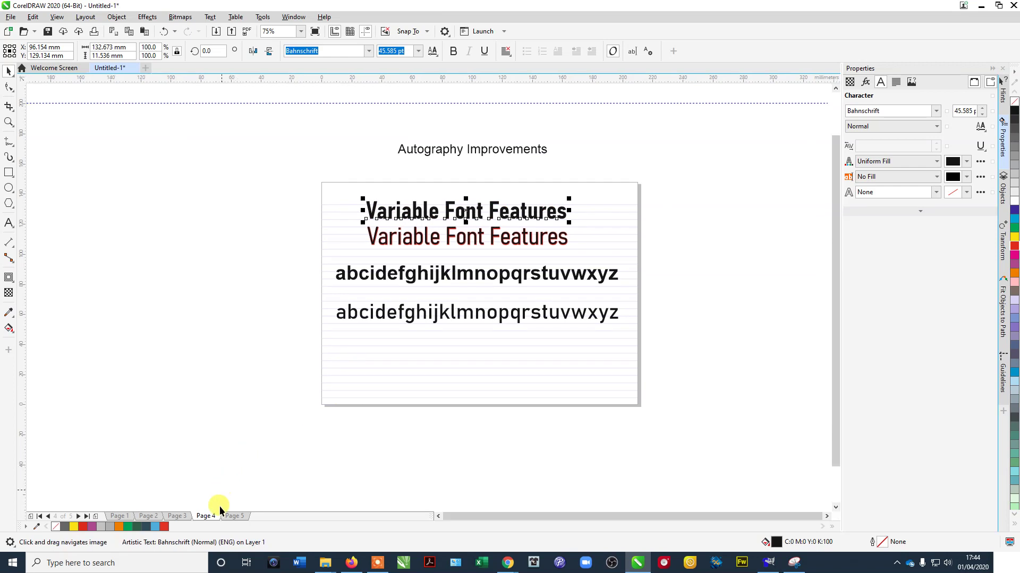
Step: Go to Page 5, Art Styles and FX, and delete the painted seascape image
click(233, 516)
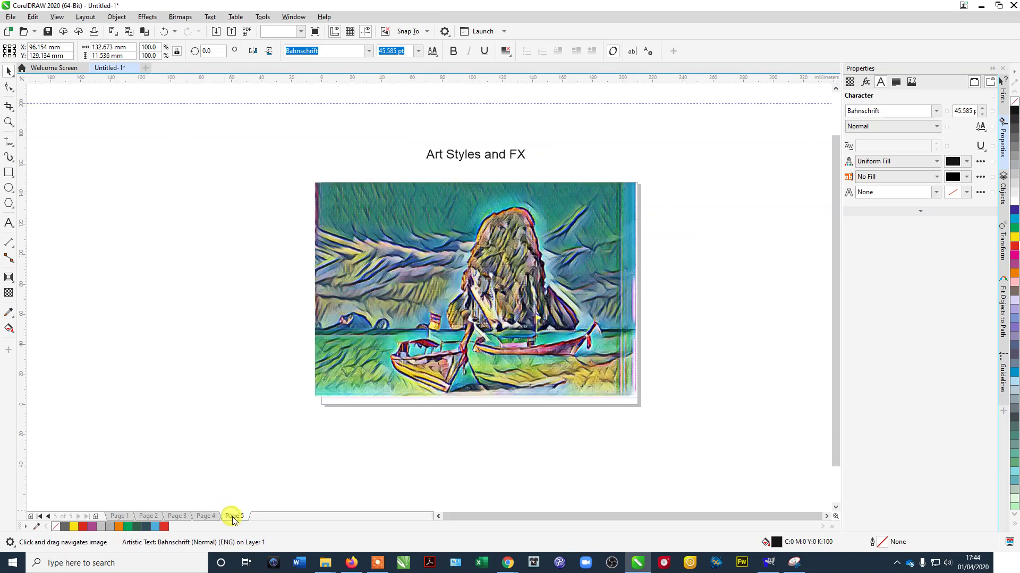
click(415, 273)
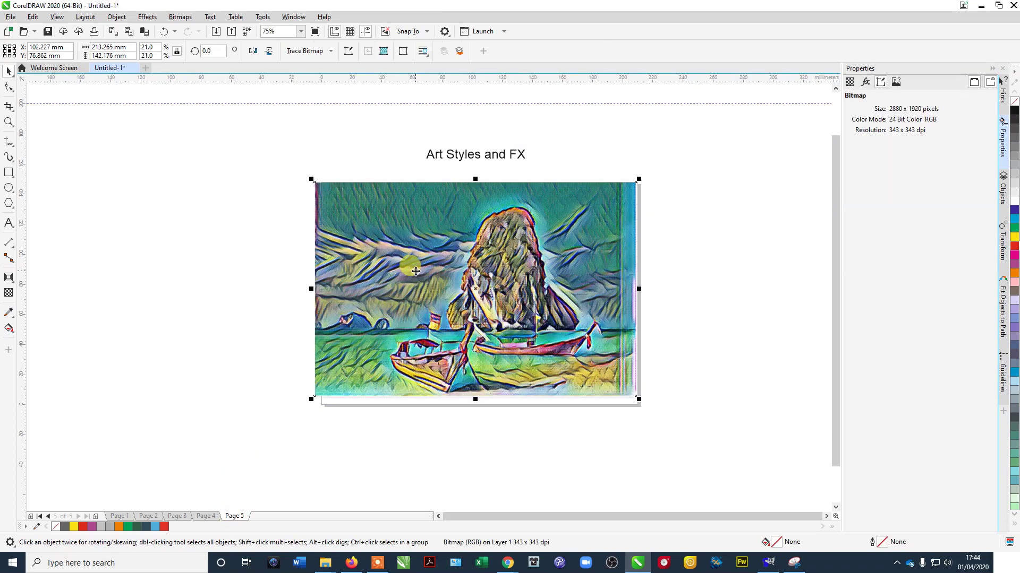
drag(416, 271, 415, 273)
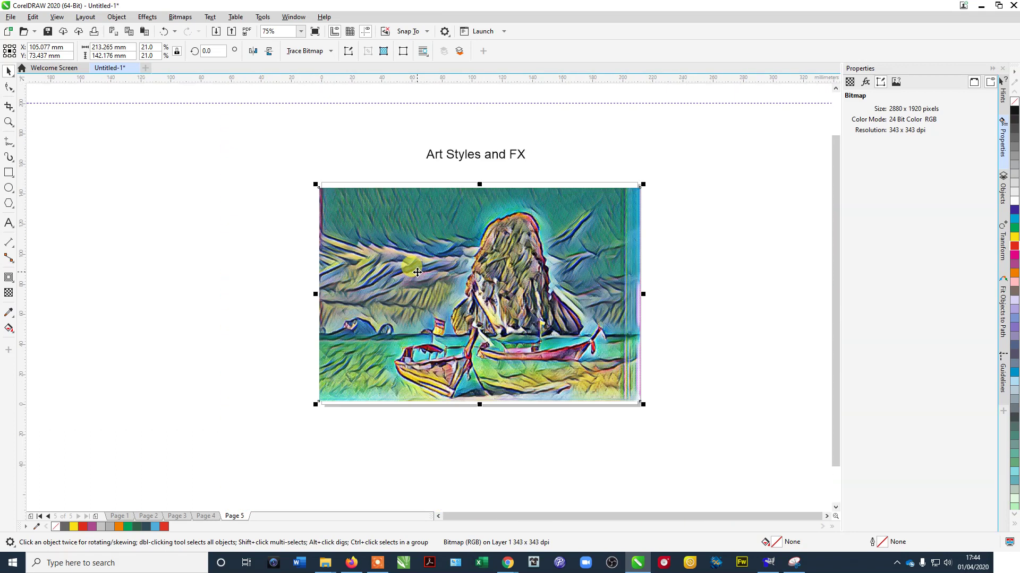
right_click(417, 272)
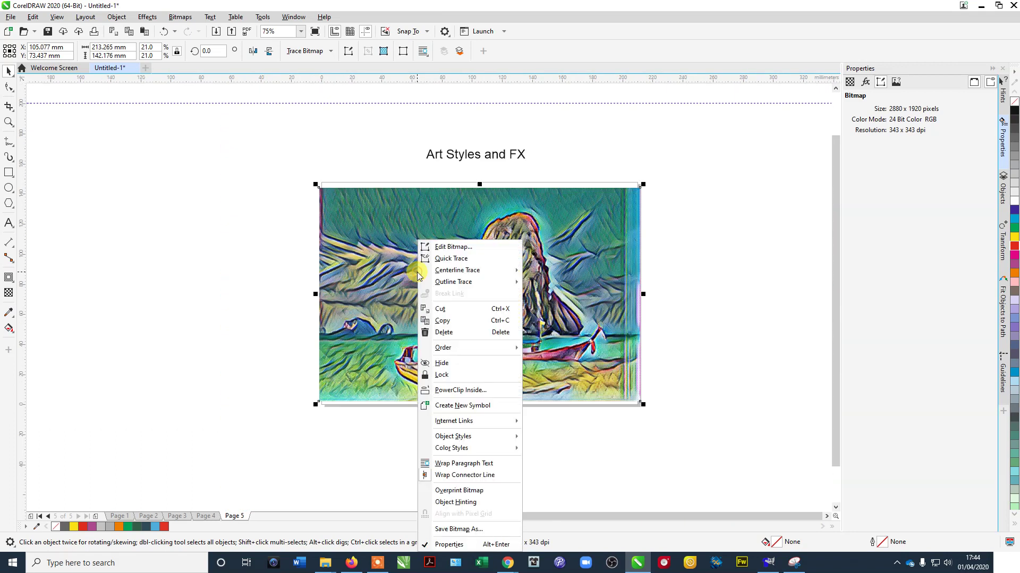
click(376, 209)
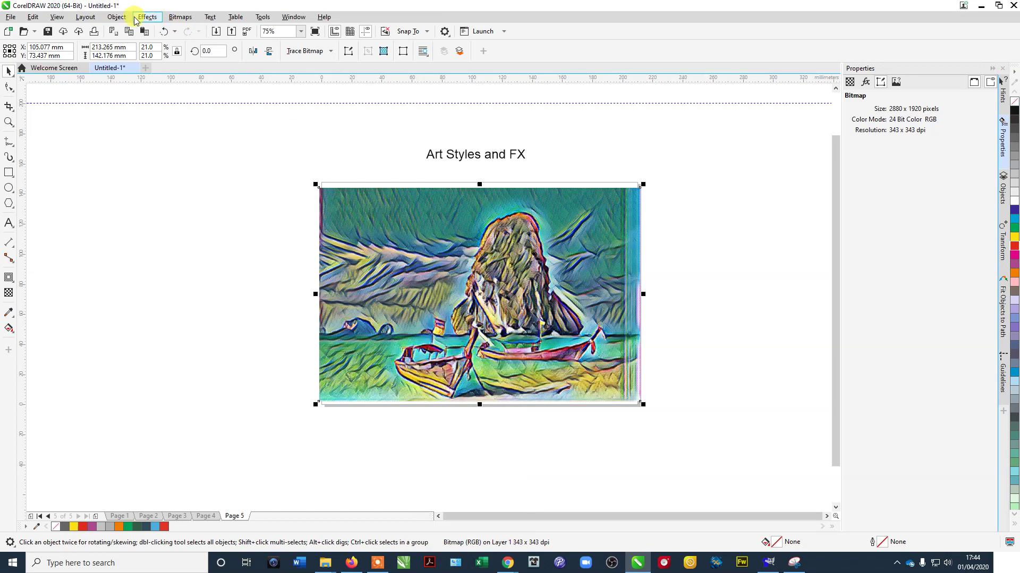
key(Delete)
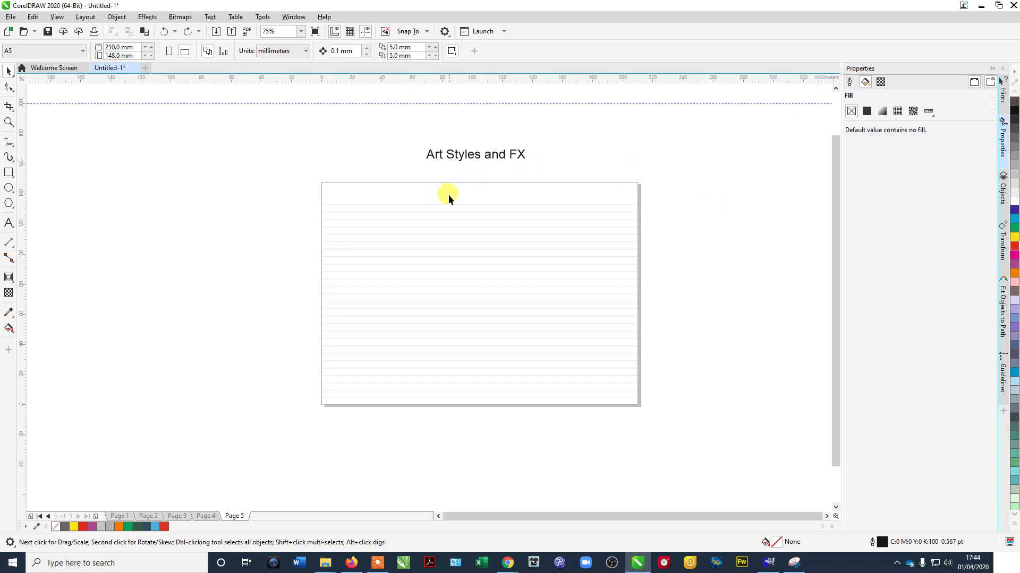
key(ctrl+v)
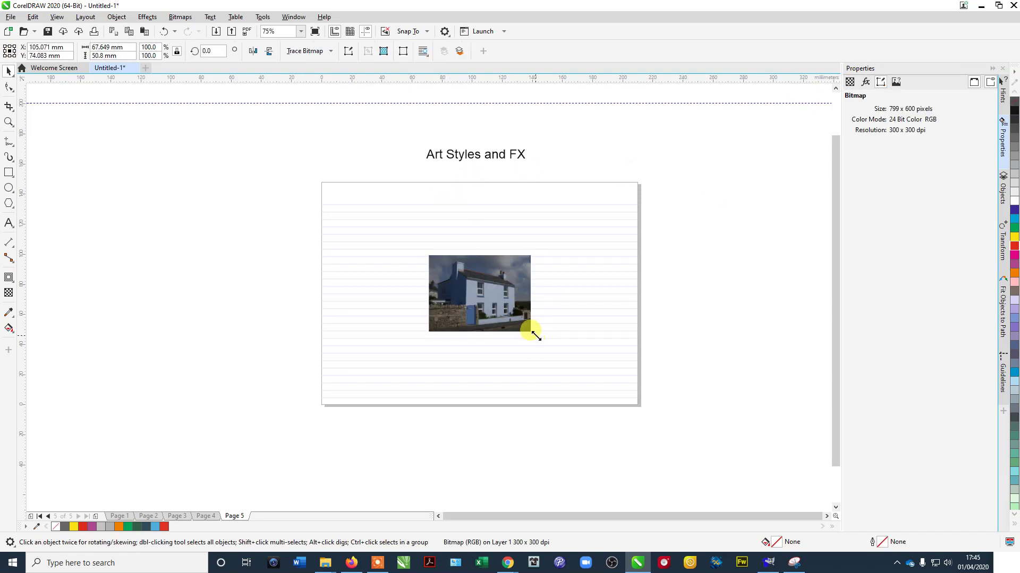
drag(535, 334, 599, 382)
drag(559, 343, 502, 300)
drag(543, 341, 610, 382)
click(709, 185)
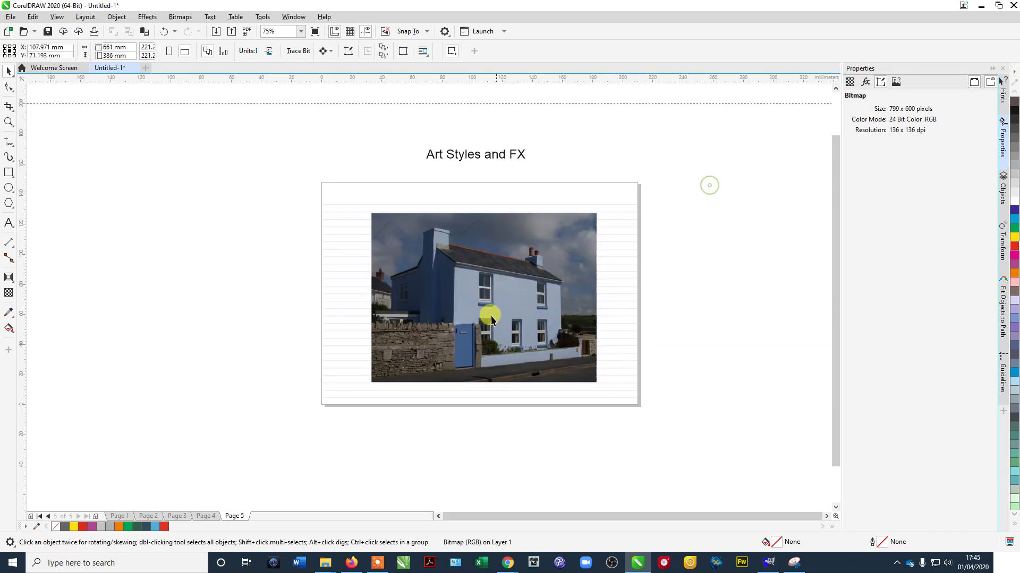
scroll(491, 319, up, 2)
scroll(482, 289, down, 2)
scroll(483, 289, up, 2)
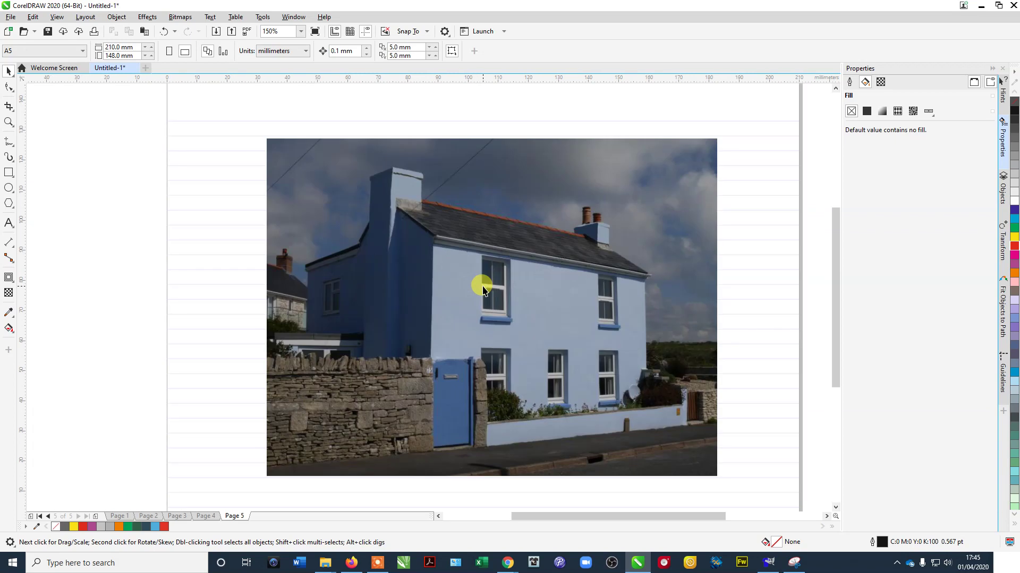
drag(481, 287, 472, 279)
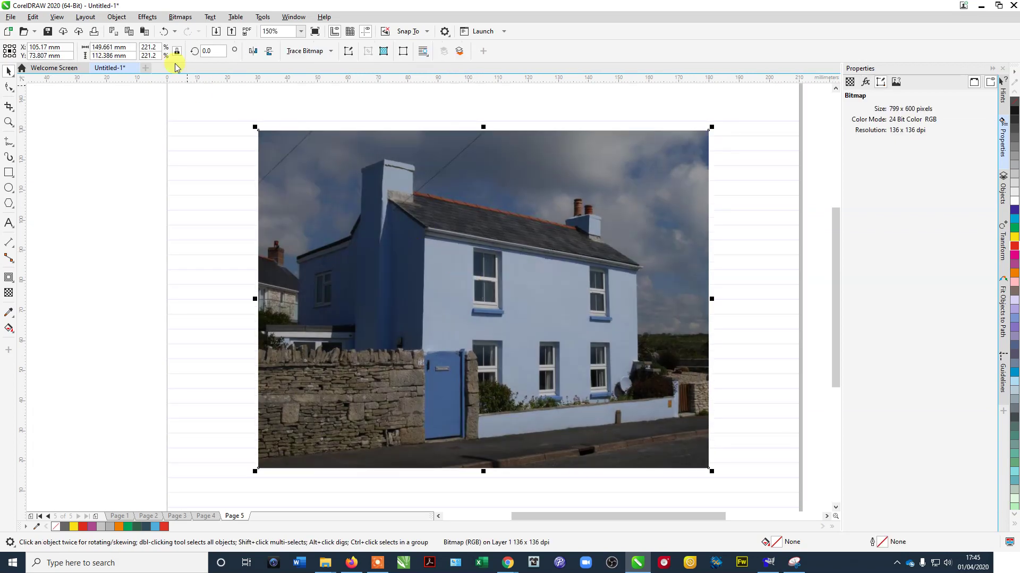
Step: Open Effects > Creative > Art Style, move the dialog aside, preview Bold Edges, and open the style list
click(146, 17)
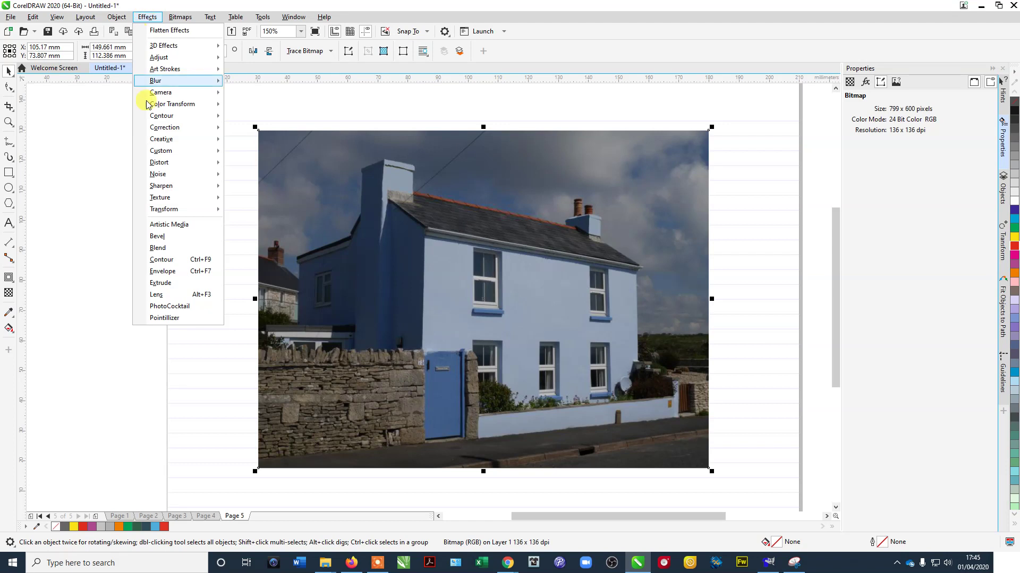
mouse_move(202, 139)
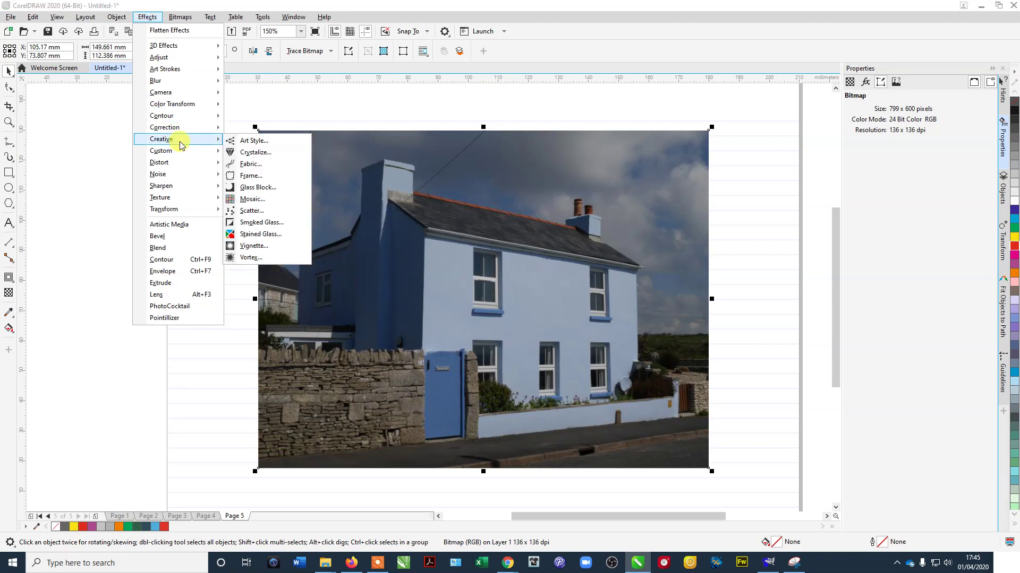
click(246, 142)
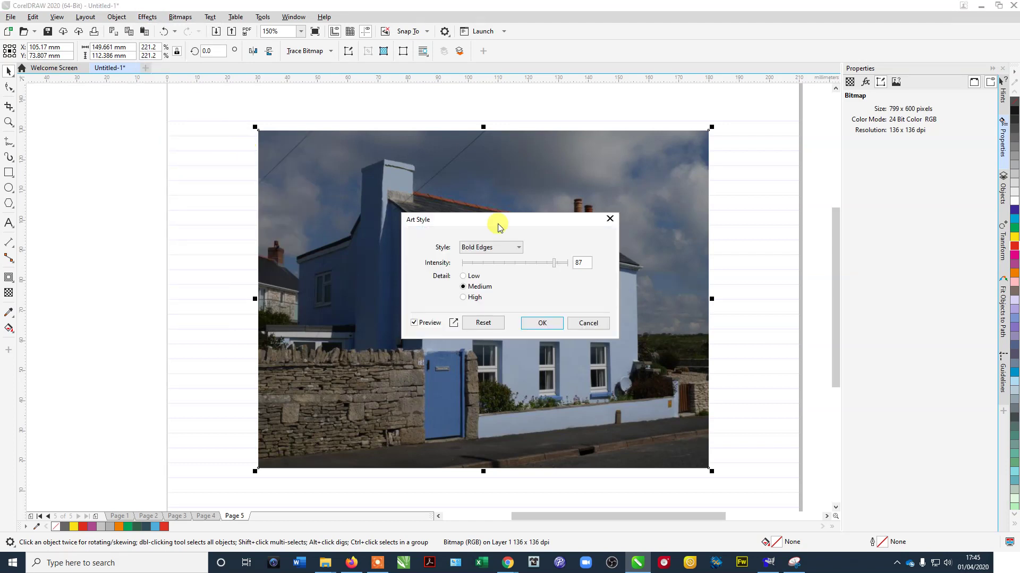
drag(498, 224, 133, 144)
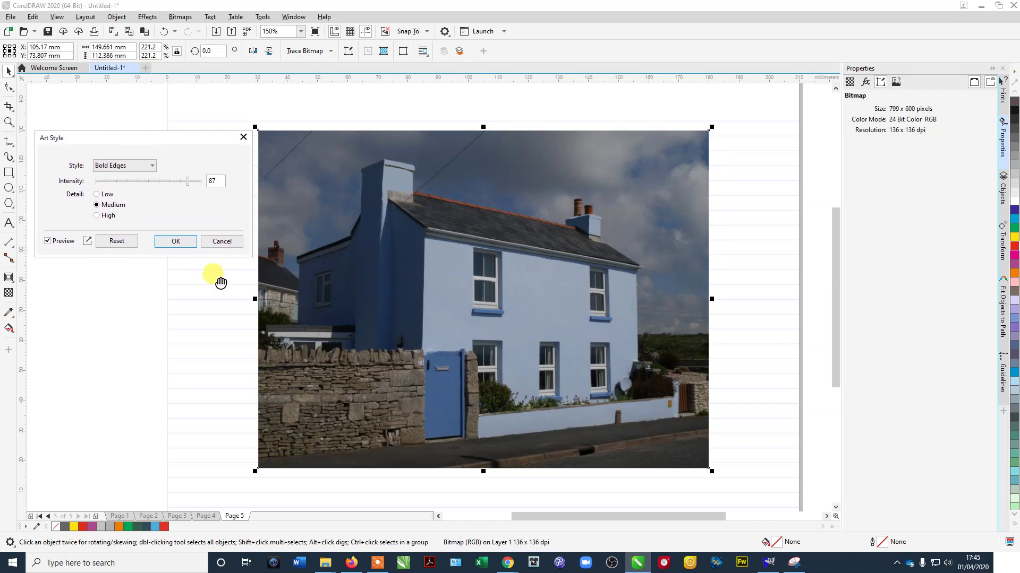
click(47, 242)
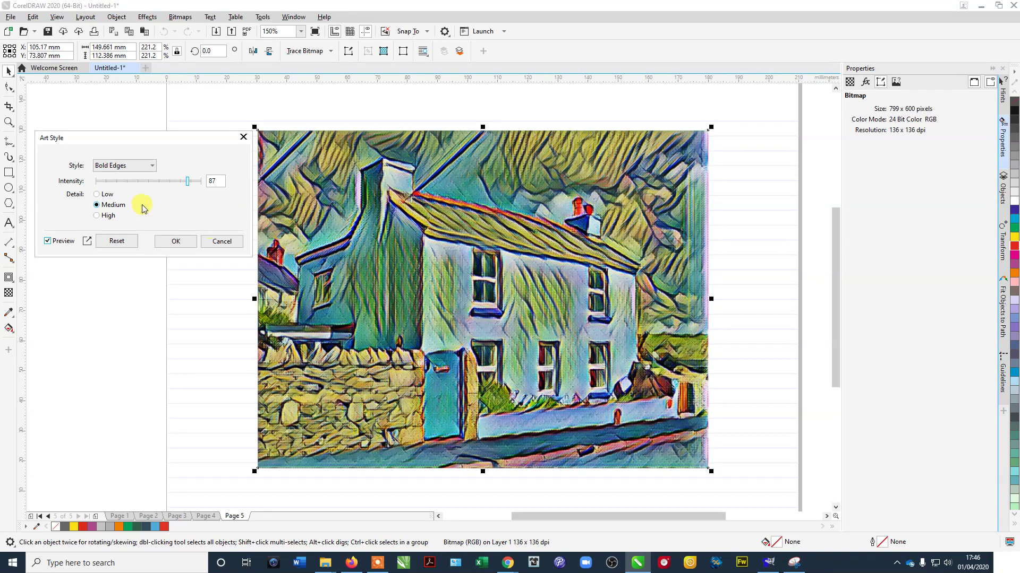
click(141, 165)
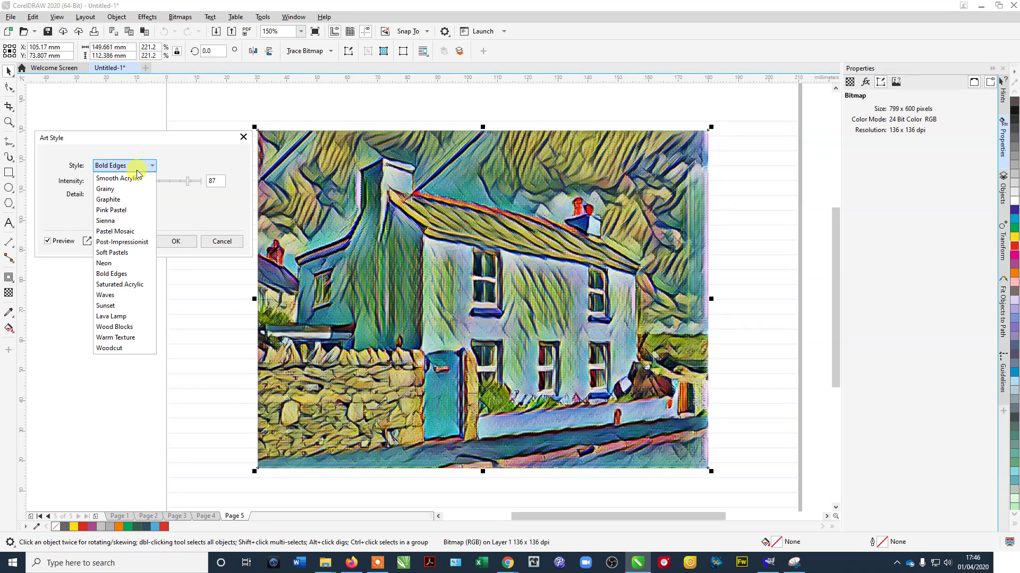
Step: Apply the Graphite art style to the cottage photo at intensity 100 with high detail
click(111, 201)
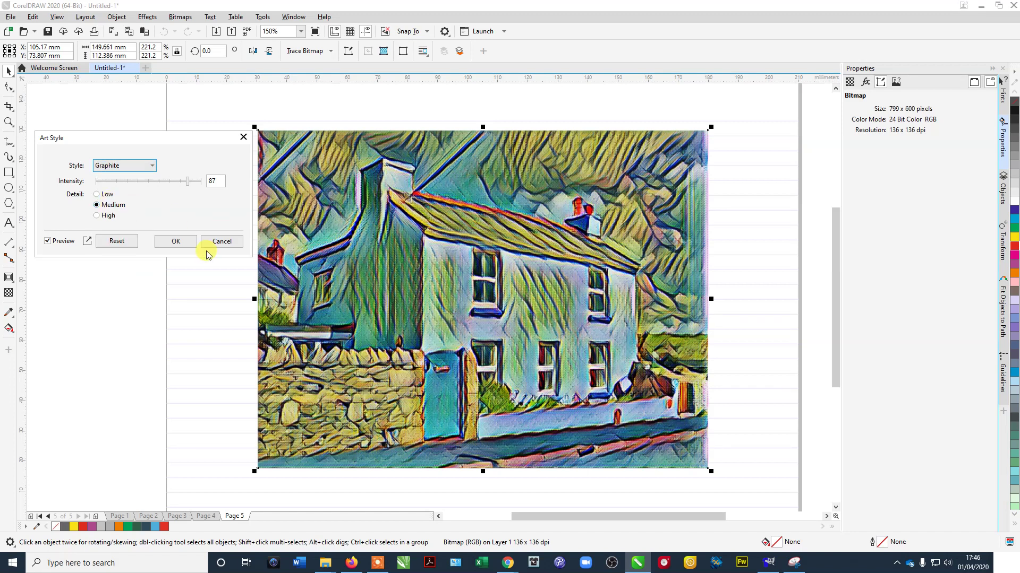
click(104, 241)
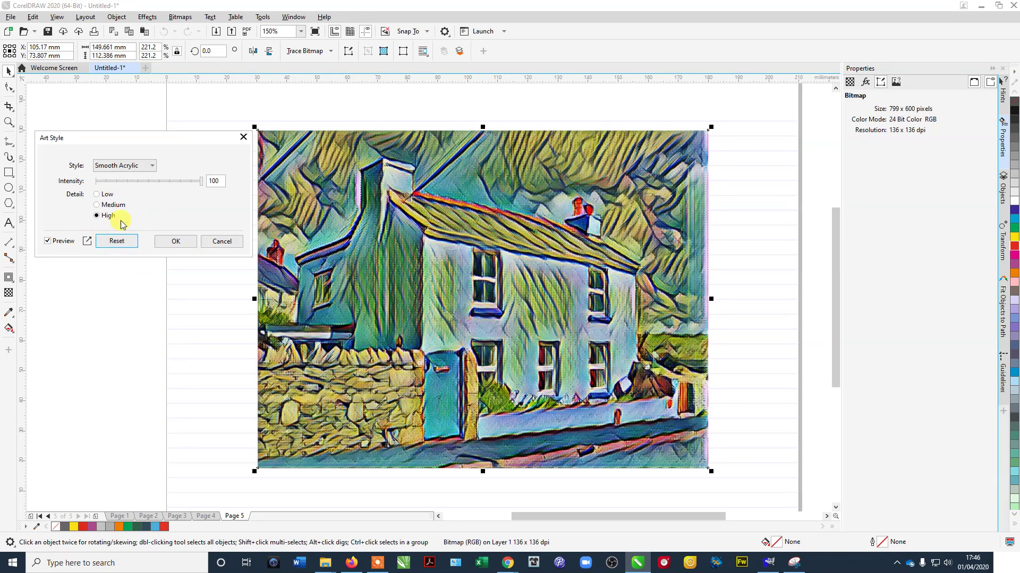
click(146, 169)
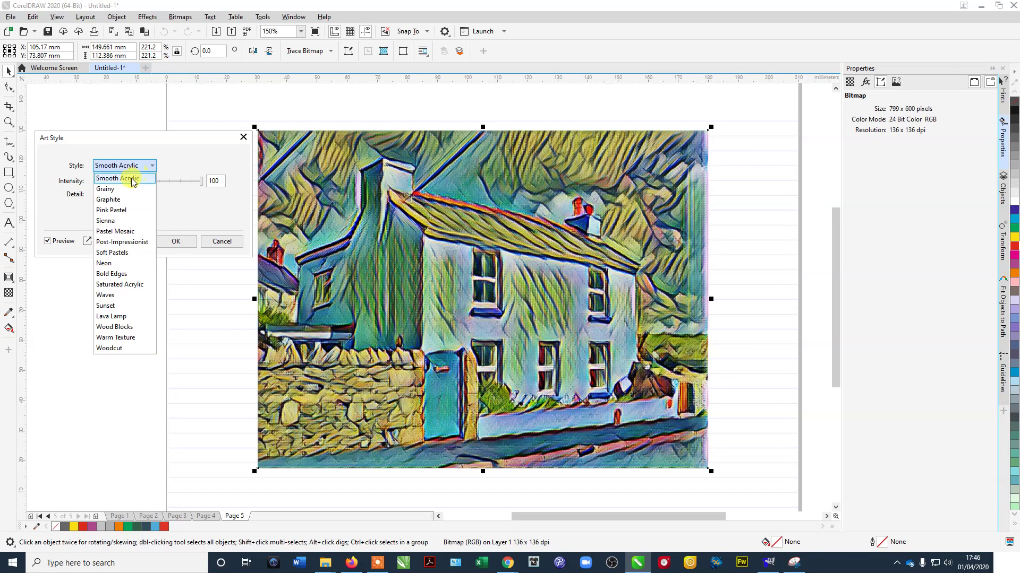
click(130, 177)
click(141, 168)
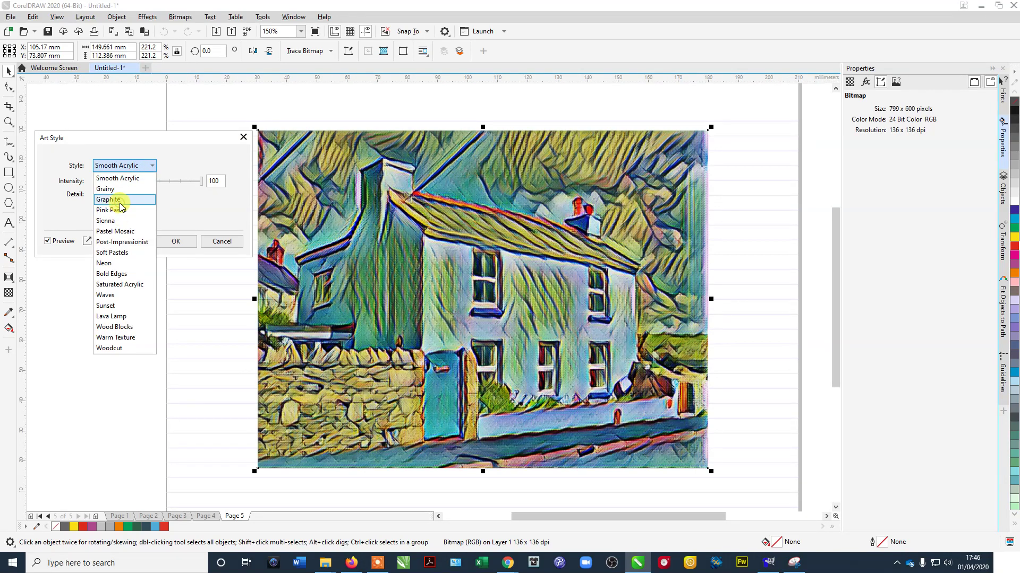
click(120, 206)
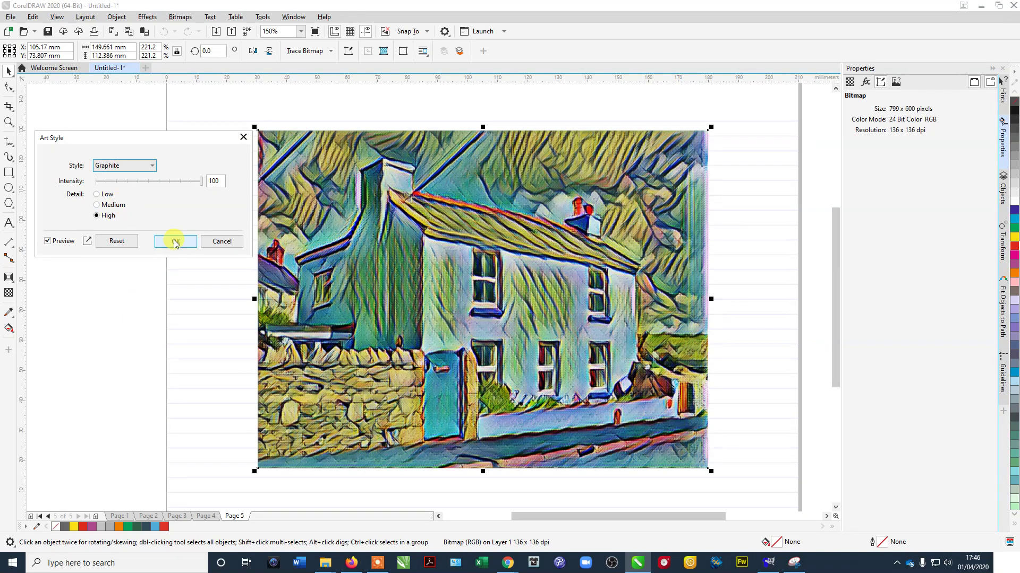
click(53, 243)
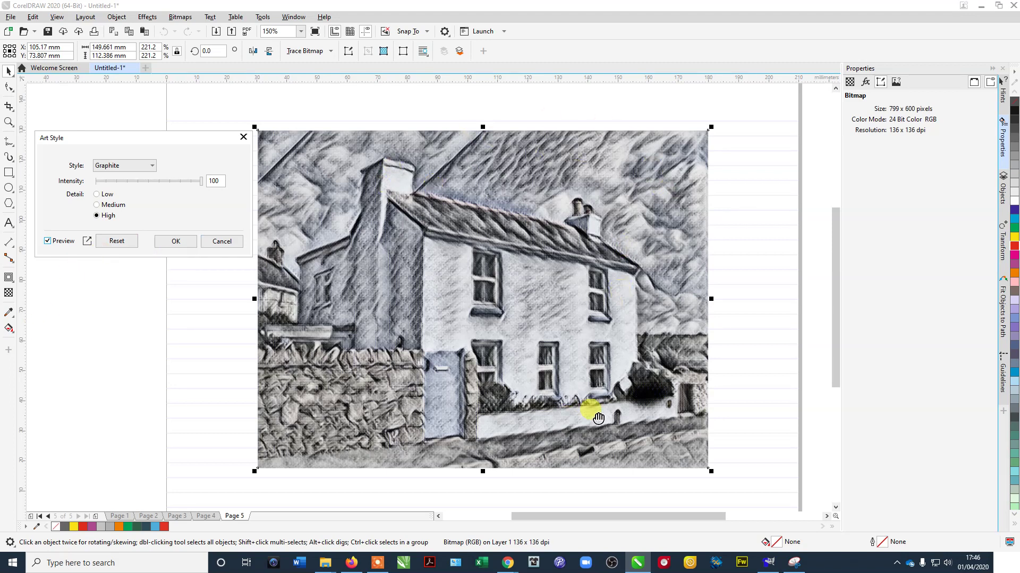
click(191, 240)
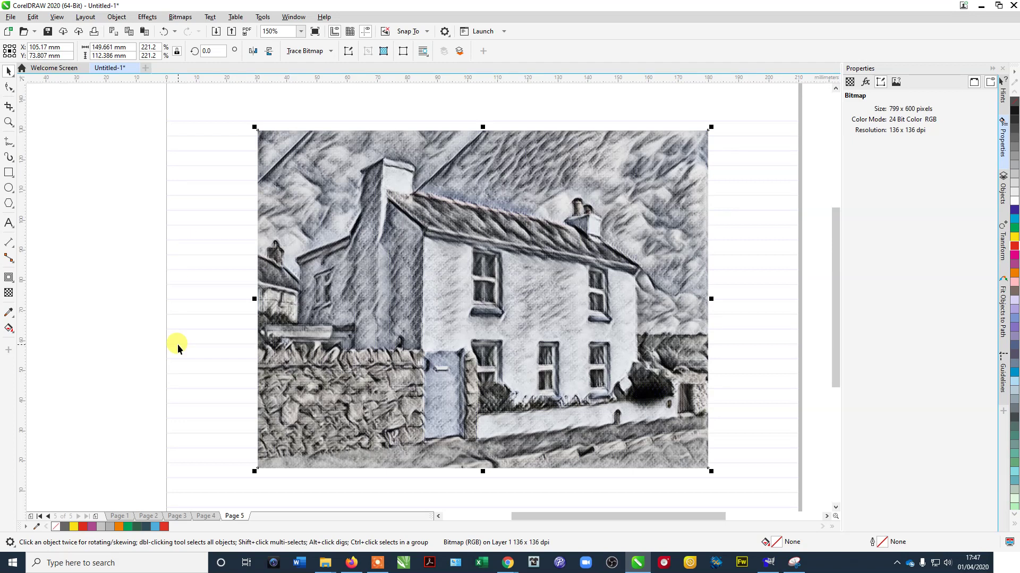
scroll(177, 344, down, 2)
click(496, 366)
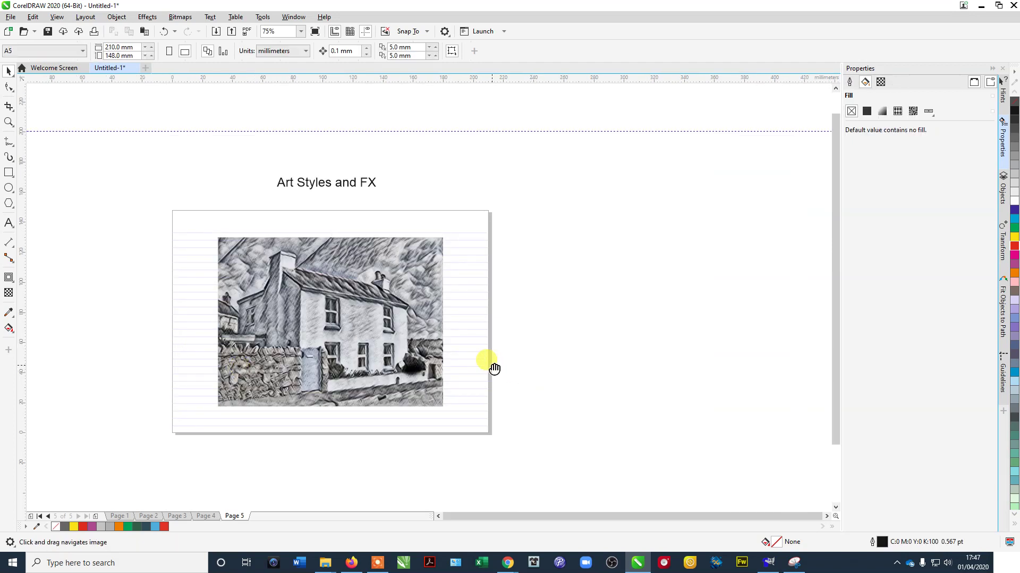
drag(491, 364, 558, 339)
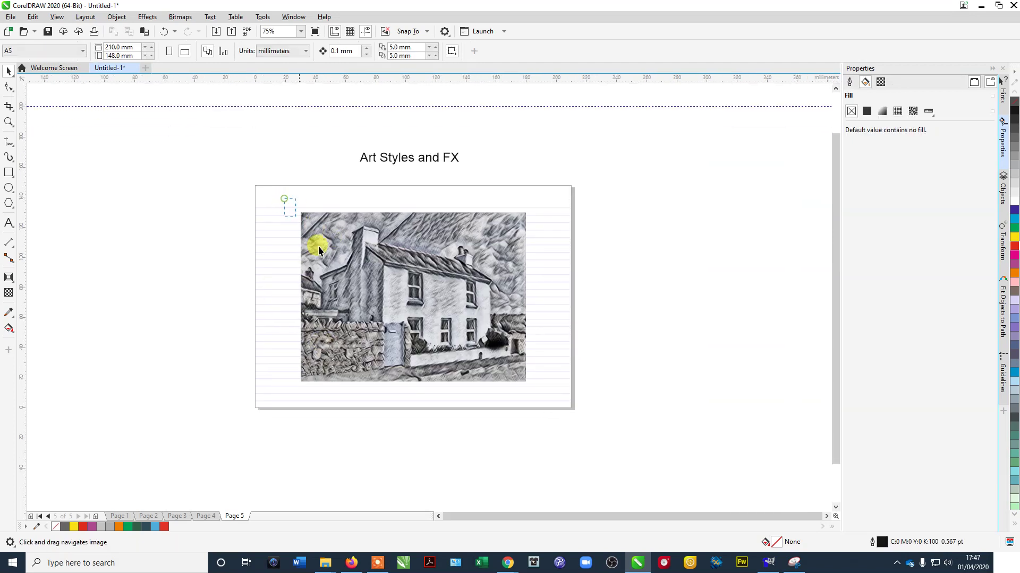
drag(283, 199, 538, 397)
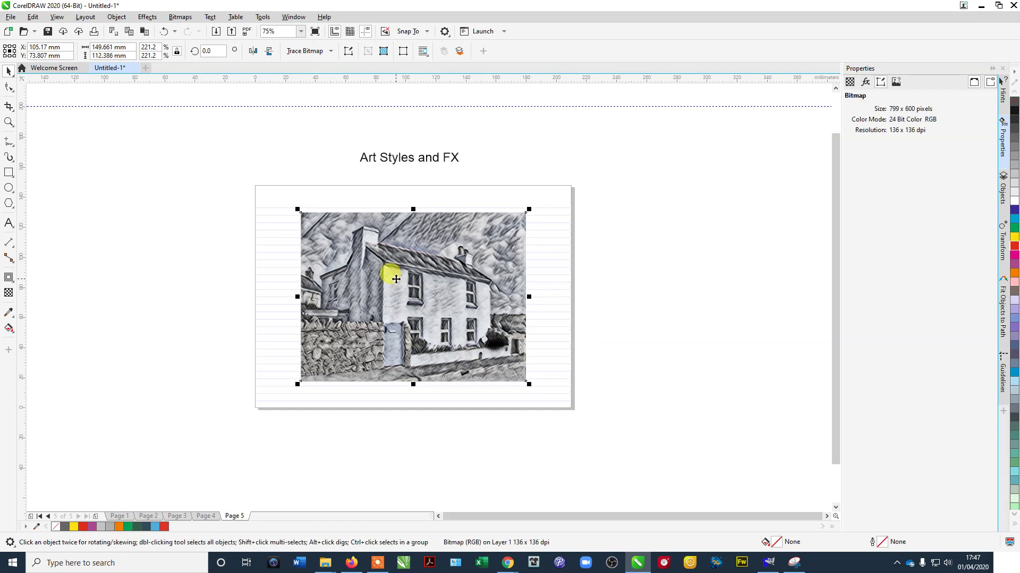
scroll(397, 279, up, 2)
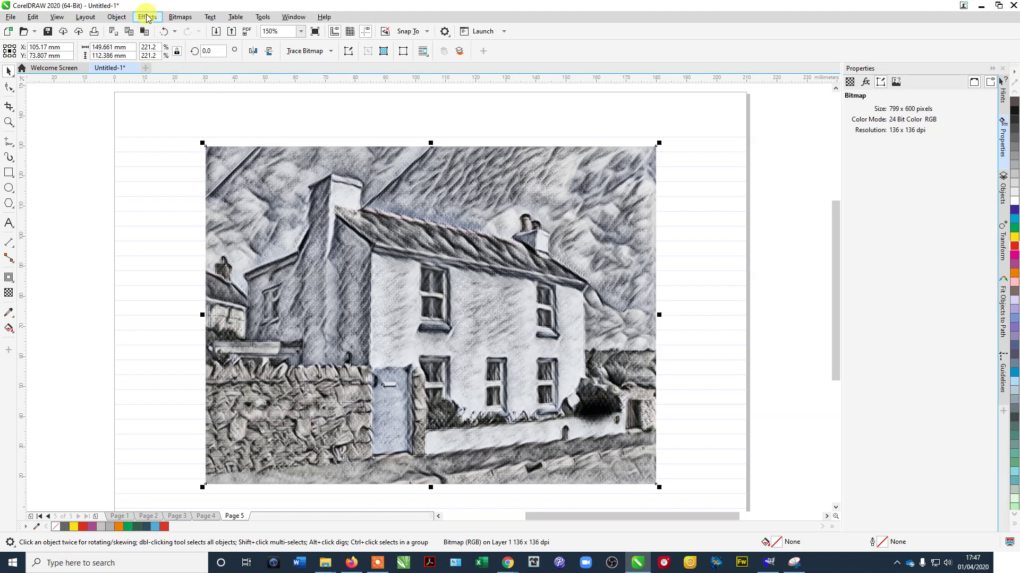
click(179, 17)
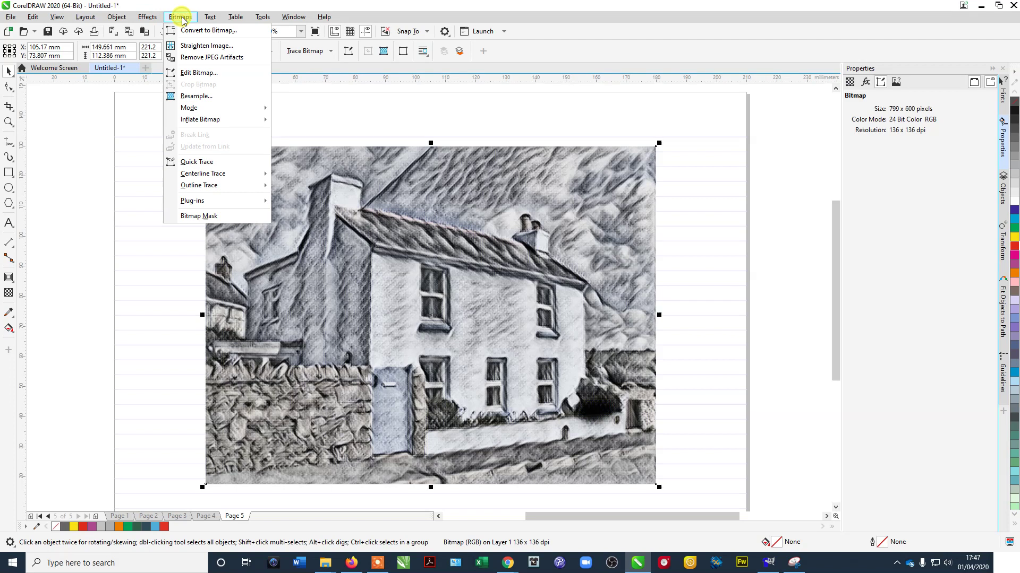
click(192, 97)
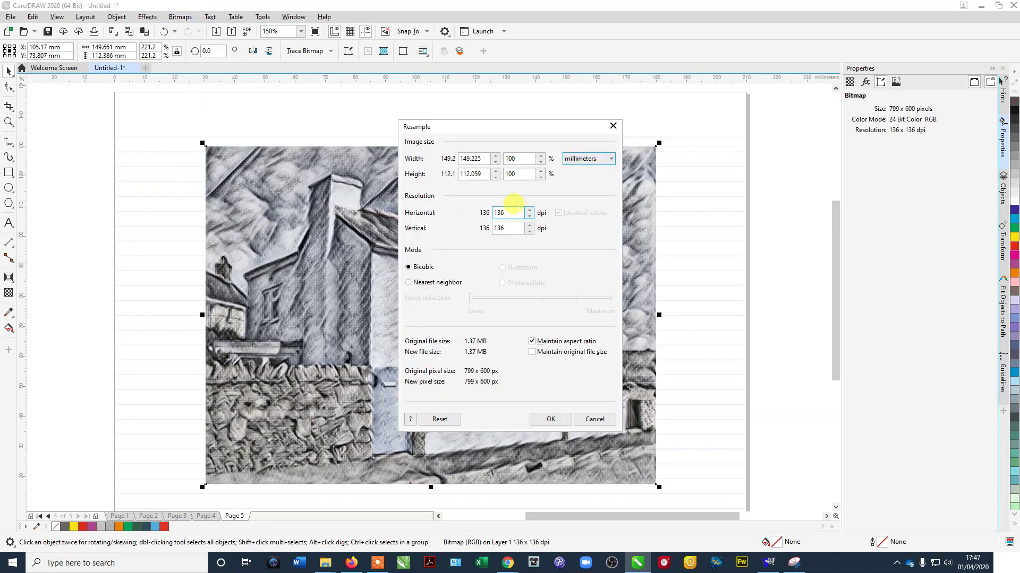
drag(501, 213, 481, 211)
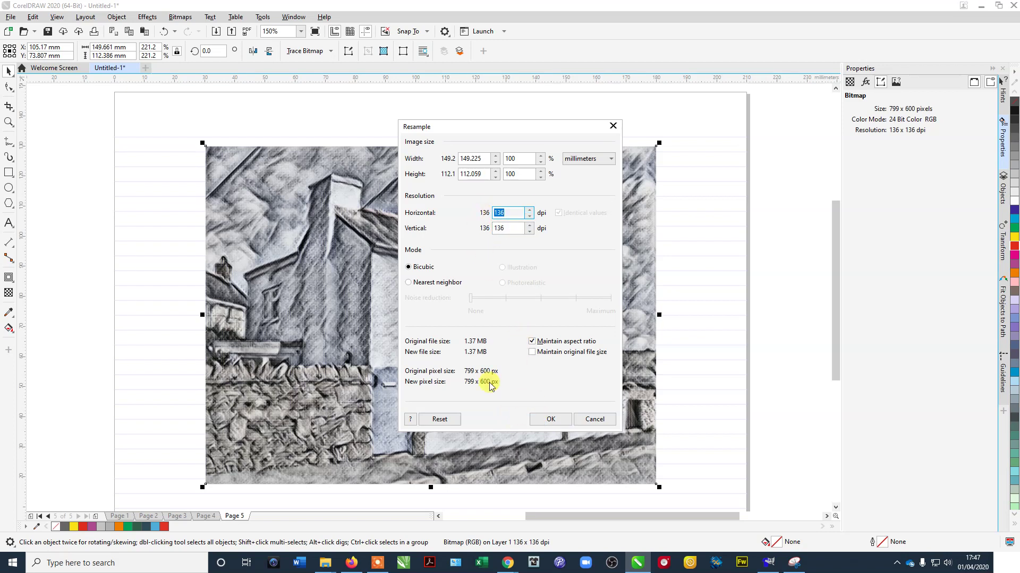
click(588, 420)
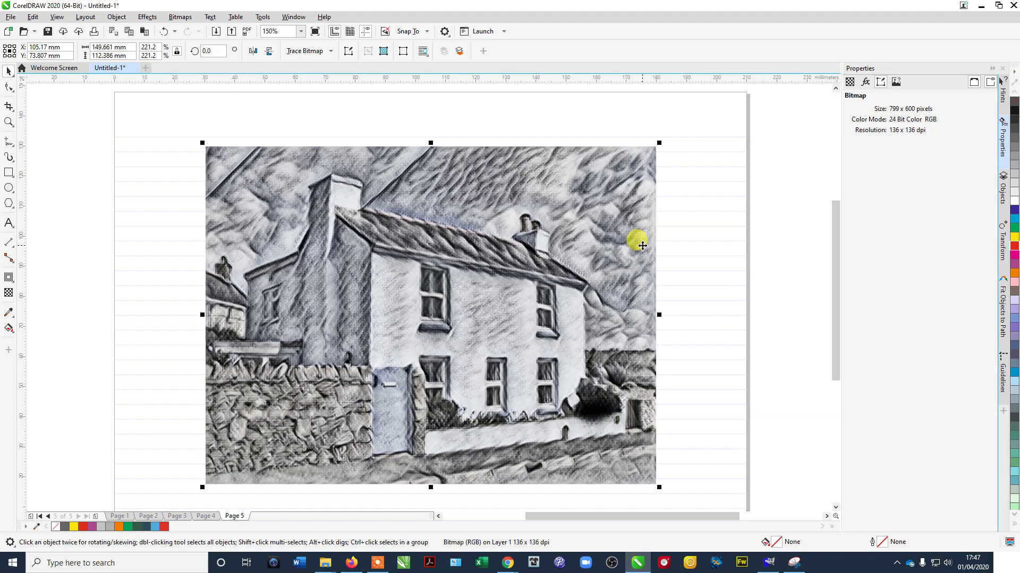
Step: Zoom out to 75% and pan to show all of Page 5, then select the sketch bitmap
click(185, 256)
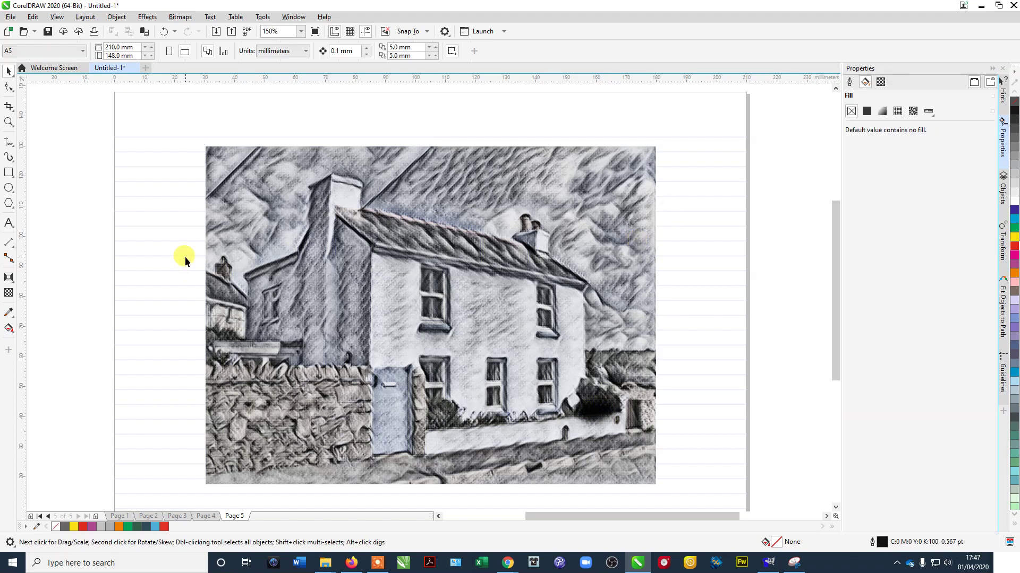
scroll(185, 257, down, 2)
drag(255, 269, 329, 229)
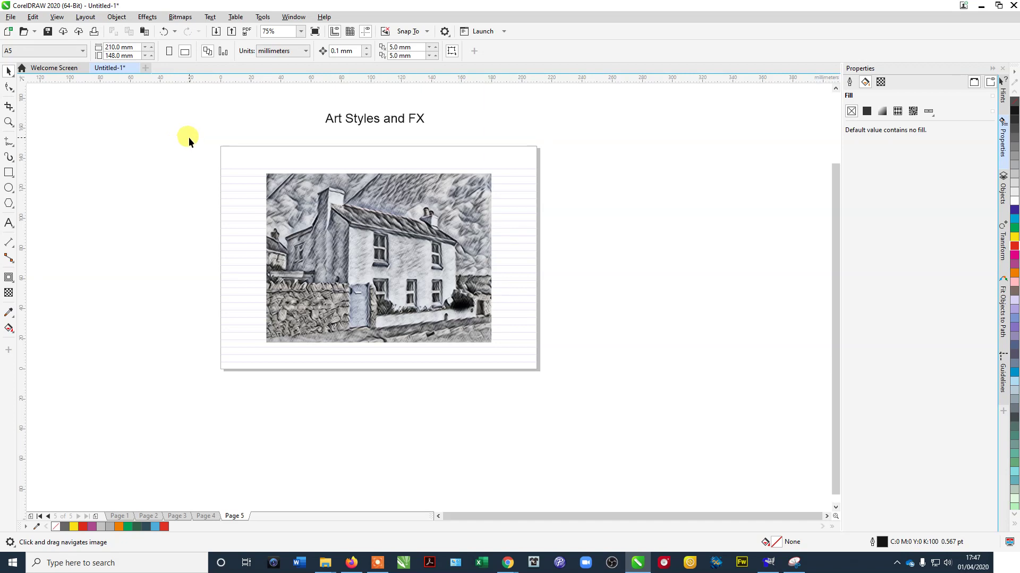
drag(189, 137, 576, 392)
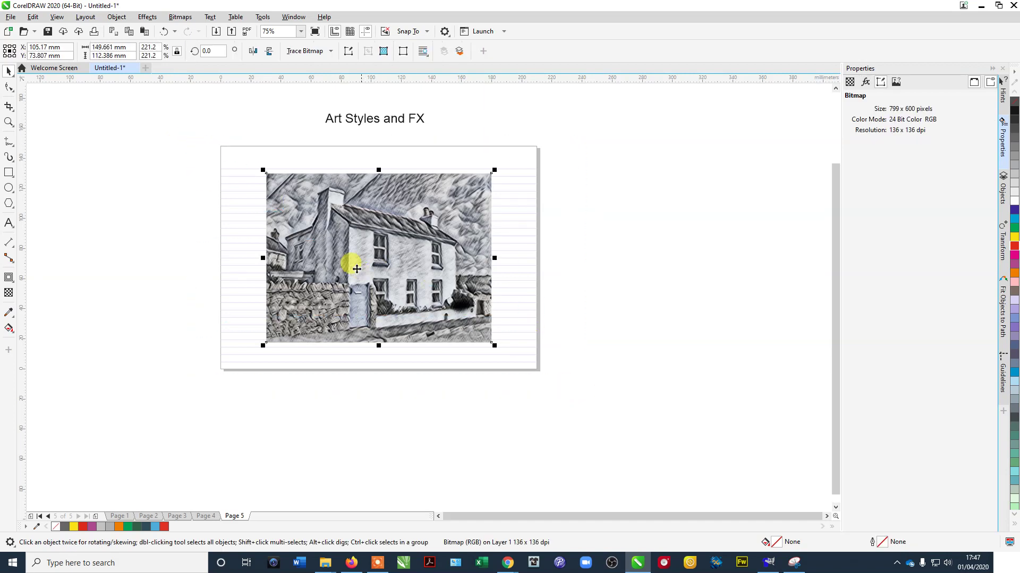